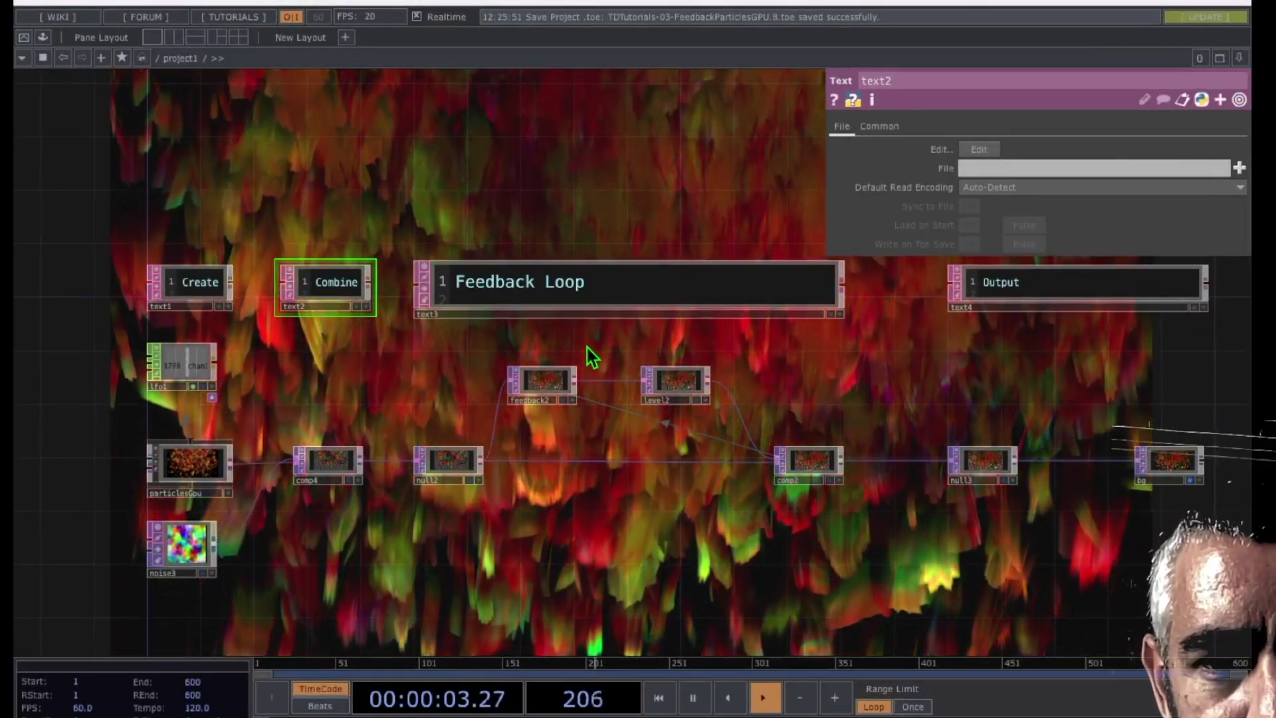
# Add the particlesGpu component from the palette's Tools collection to the network.
pyautogui.click(543, 378)
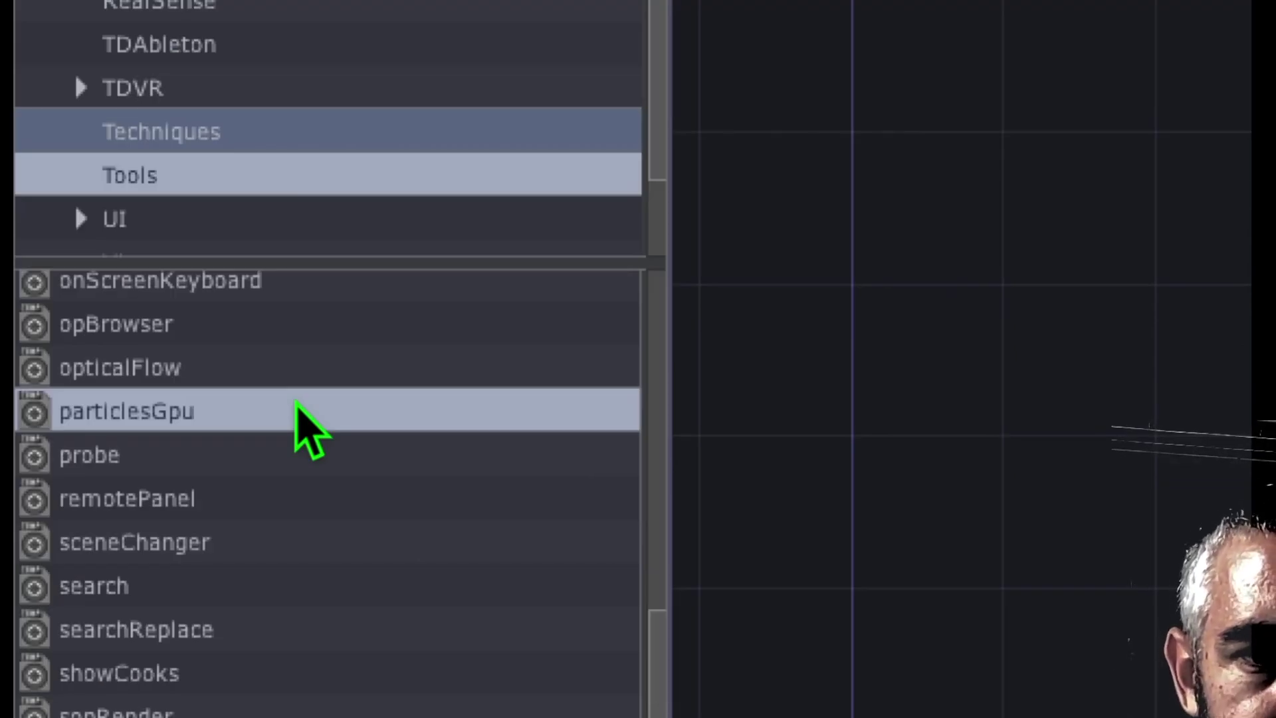
pyautogui.scroll(4, 272, 385)
pyautogui.scroll(-4, 271, 386)
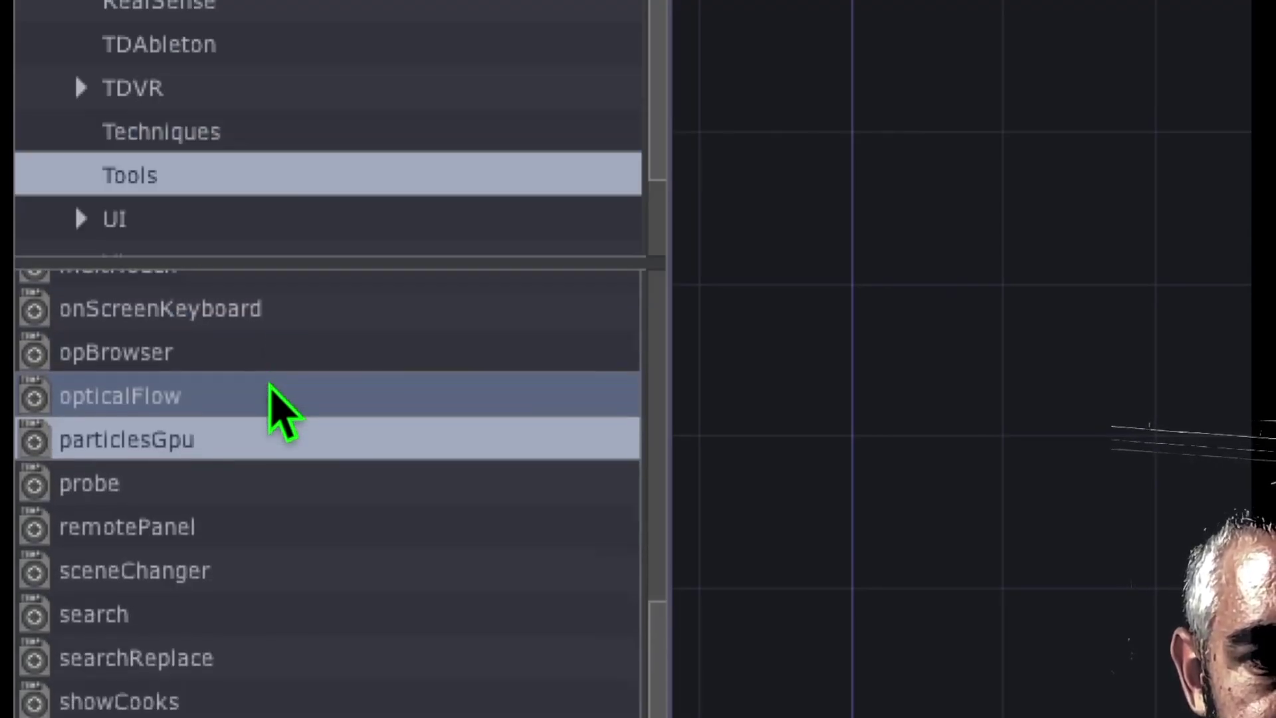
pyautogui.moveTo(384, 480); pyautogui.dragTo(204, 437)
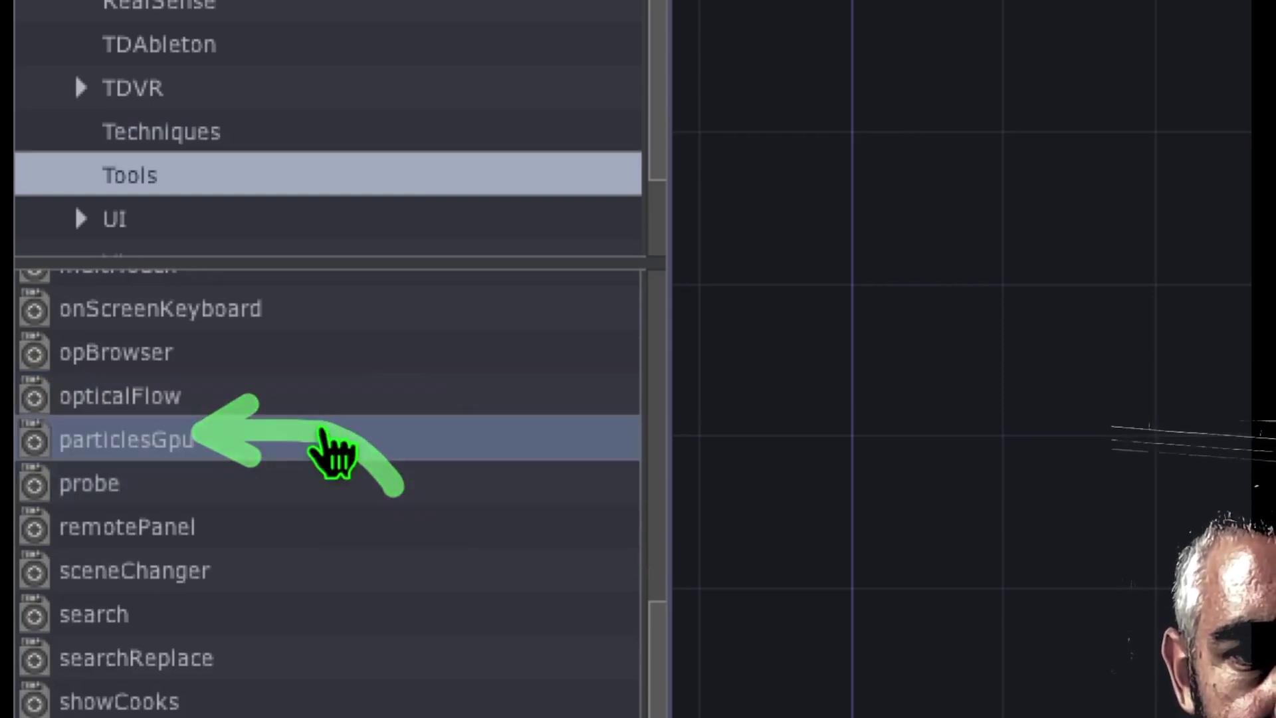
pyautogui.moveTo(331, 458); pyautogui.dragTo(1048, 399)
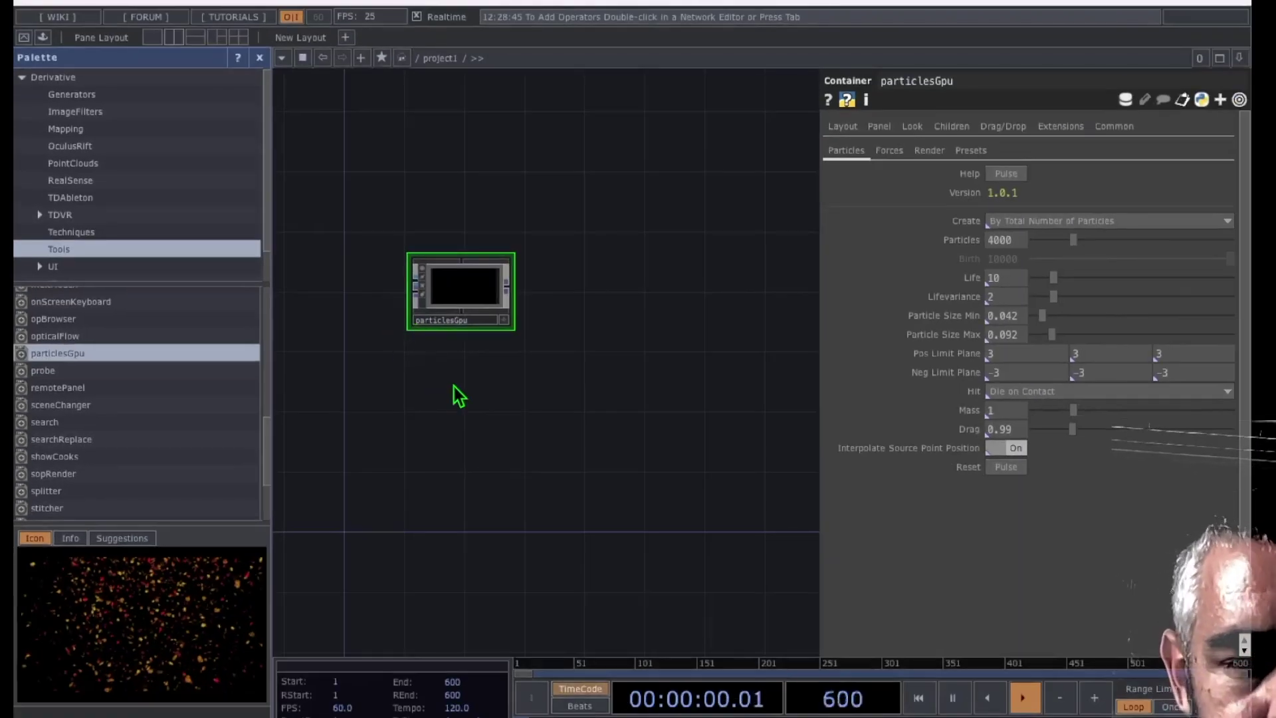
pyautogui.moveTo(459, 397); pyautogui.dragTo(441, 266)
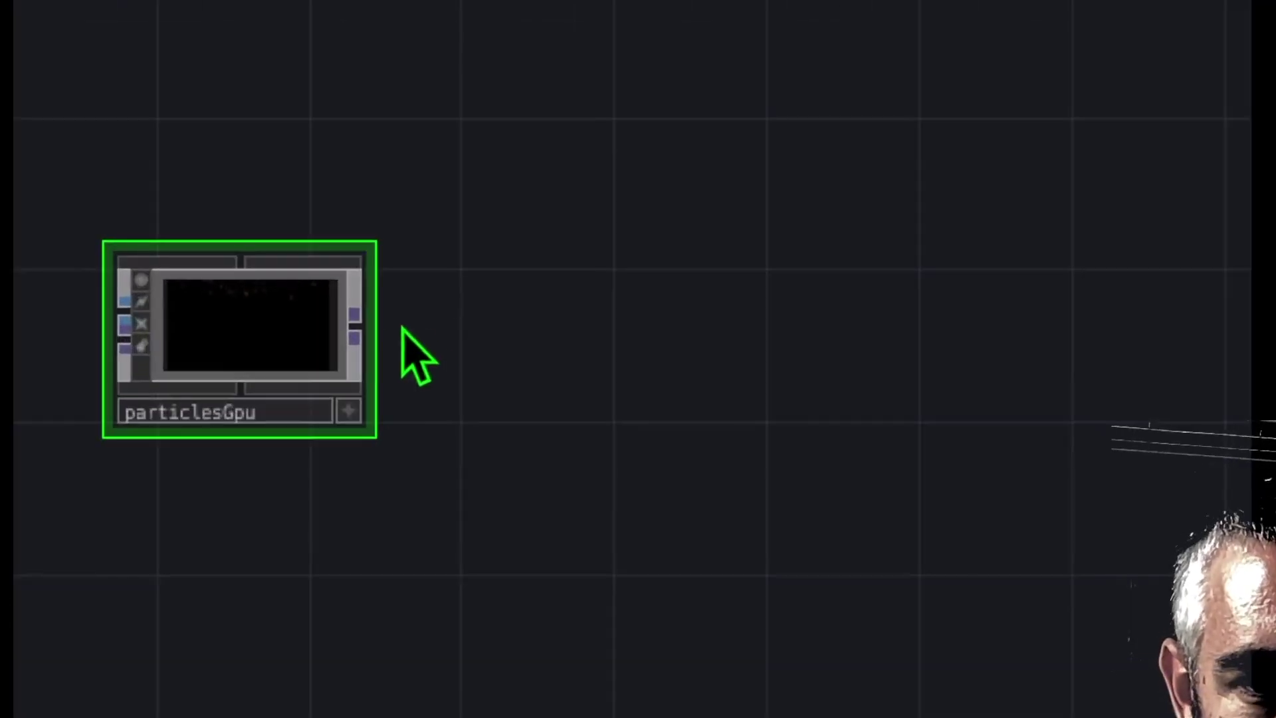
# Attach a Null TOP to the output of particlesGpu and place it well to the right of the component.
pyautogui.rightClick(357, 325)
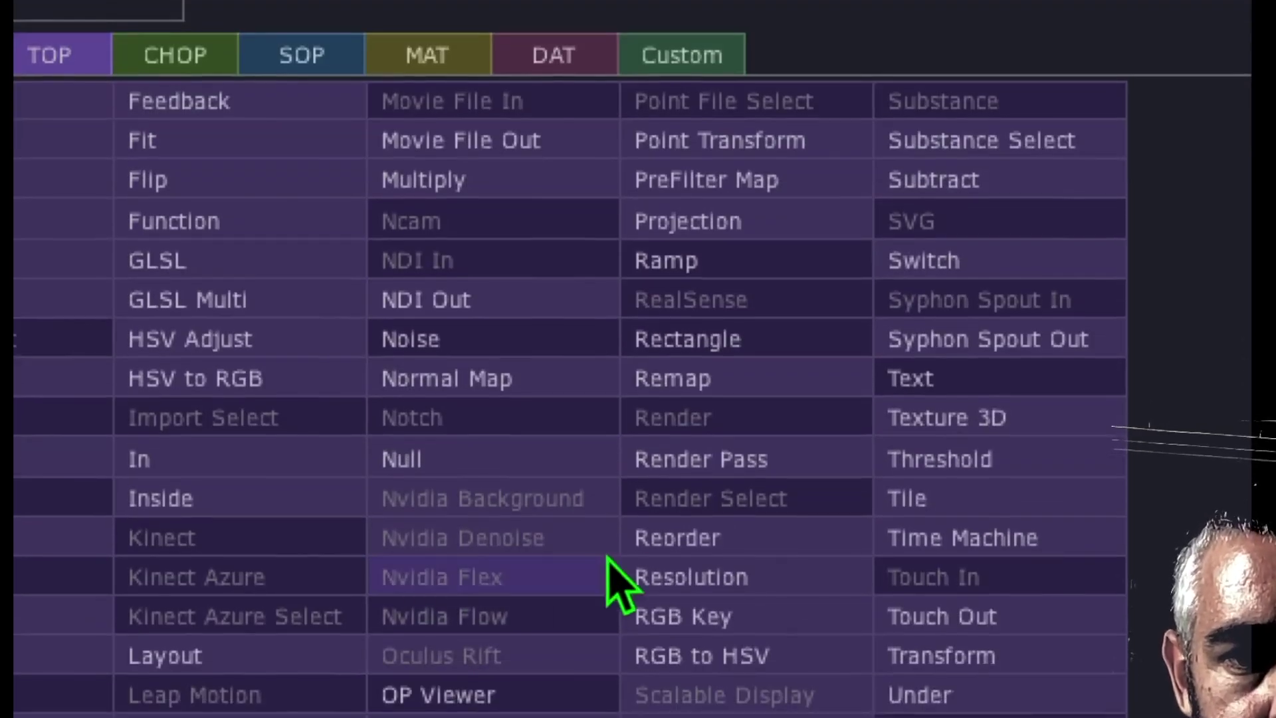
pyautogui.click(595, 661)
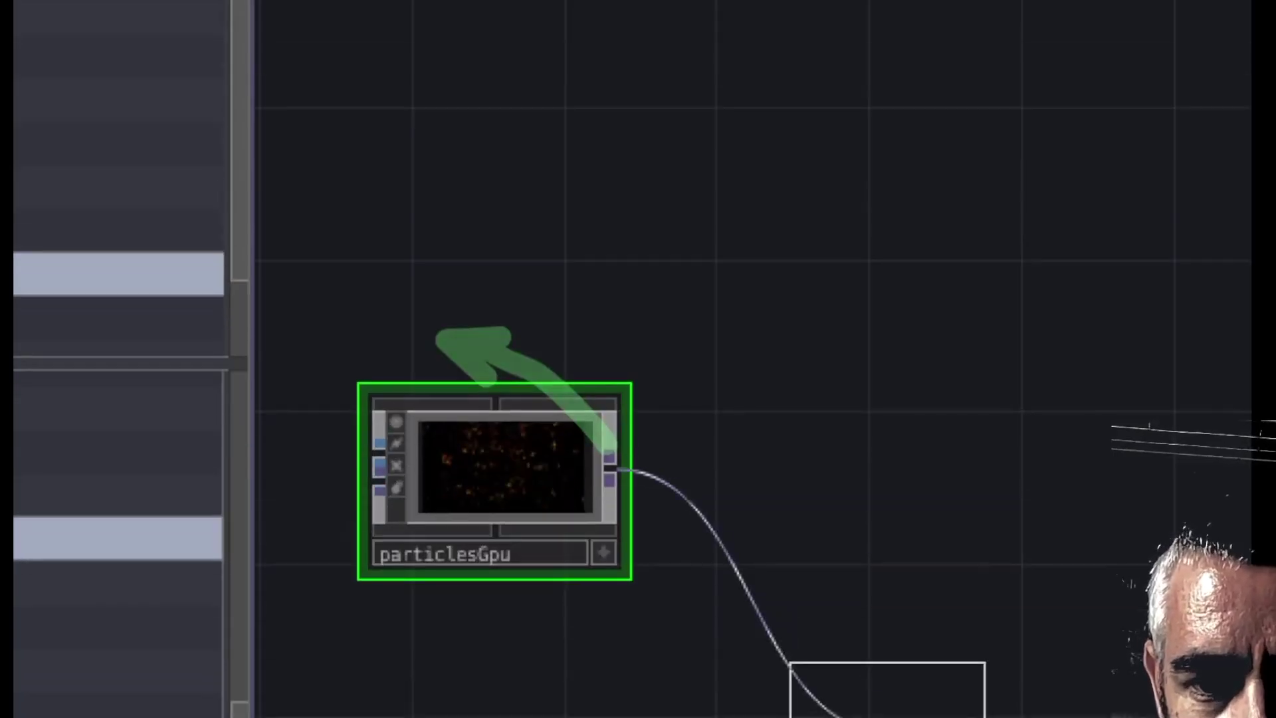
pyautogui.click(973, 476)
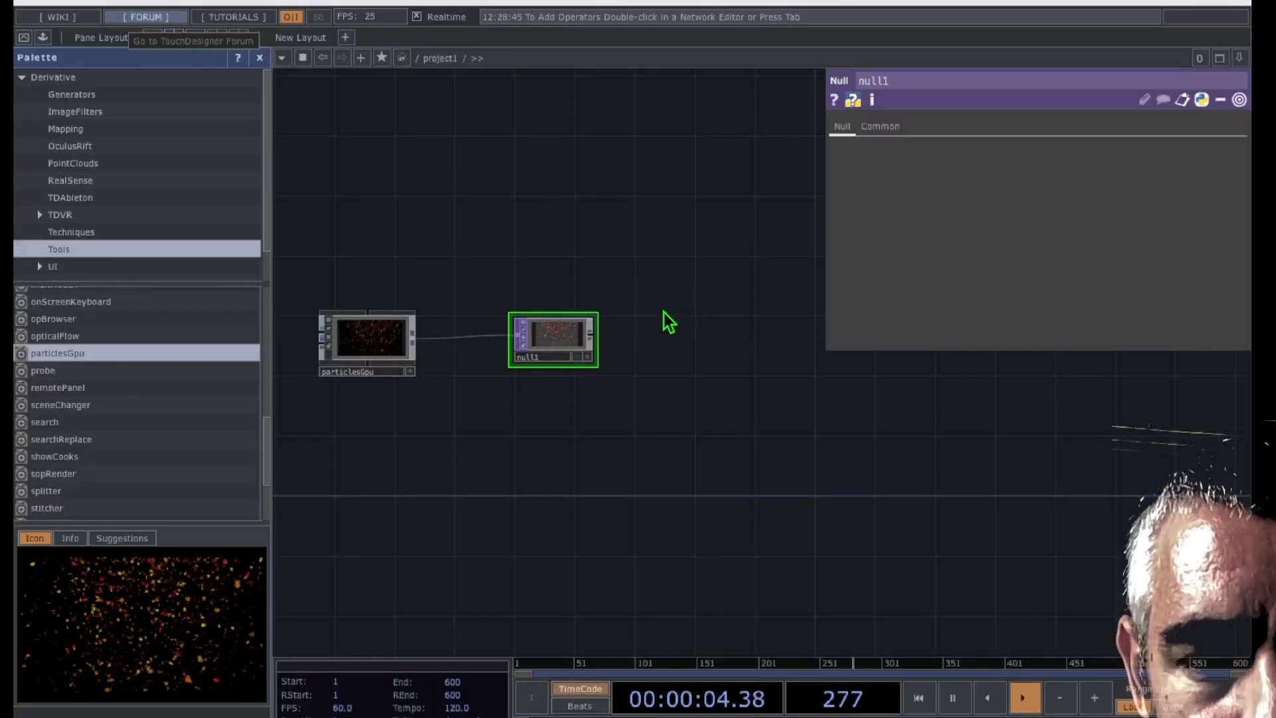
pyautogui.moveTo(551, 338); pyautogui.dragTo(708, 341)
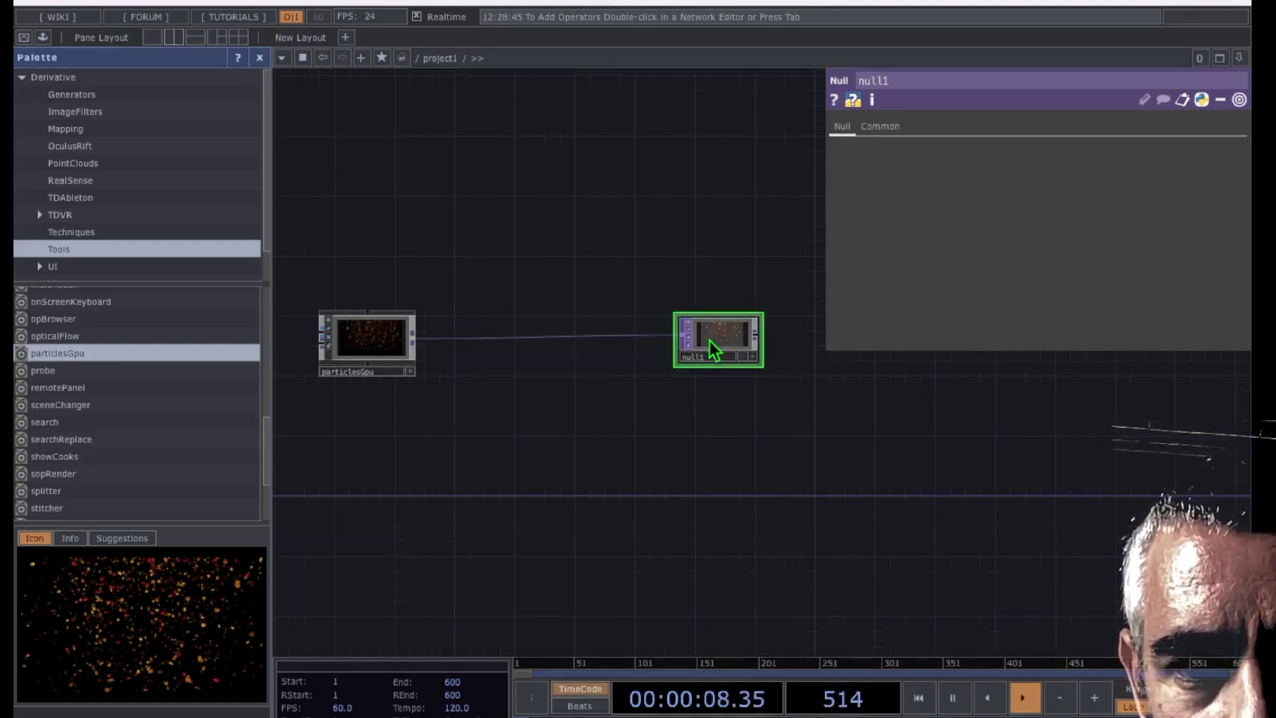
pyautogui.moveTo(826, 422); pyautogui.dragTo(805, 418)
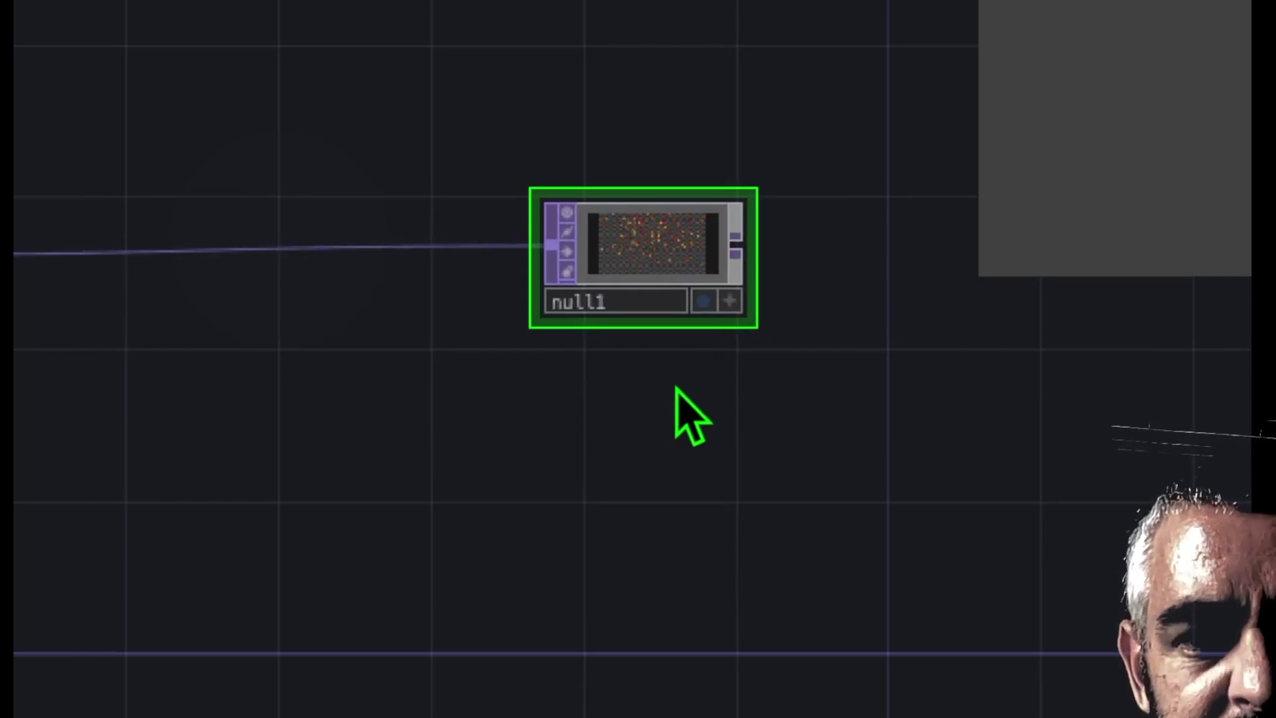
pyautogui.moveTo(676, 389); pyautogui.dragTo(632, 452)
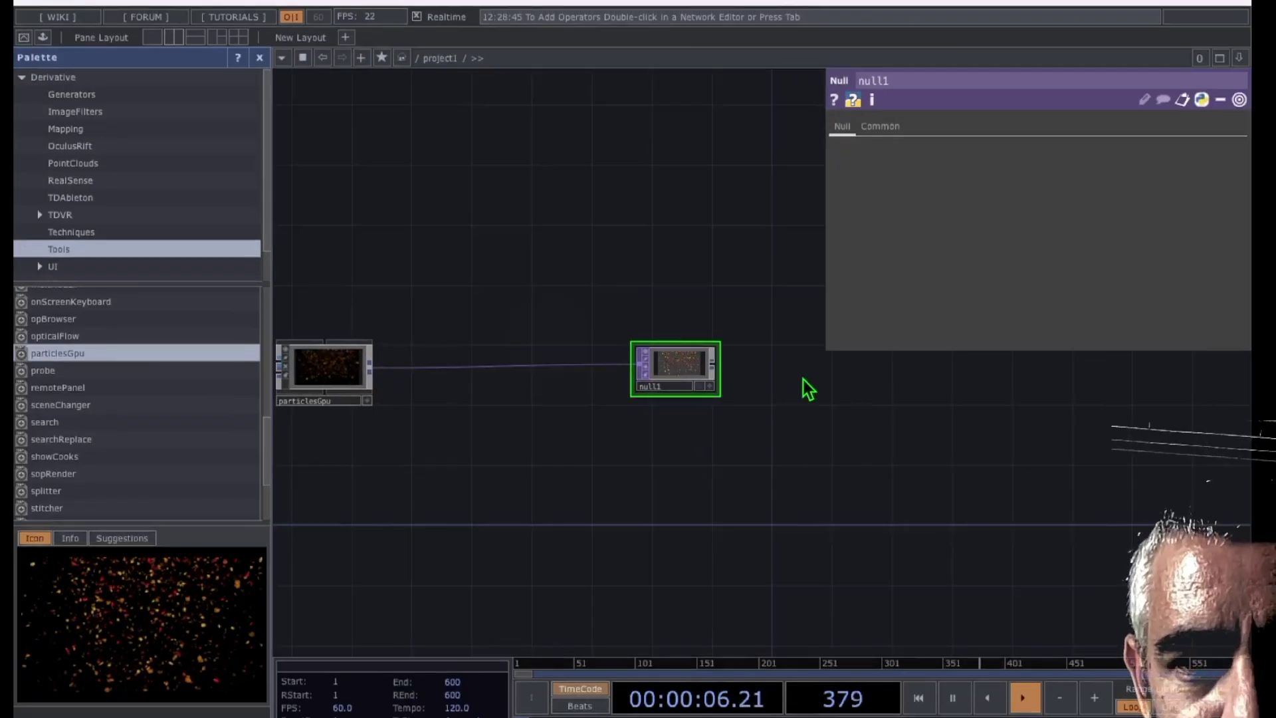
pyautogui.moveTo(765, 379); pyautogui.dragTo(669, 355)
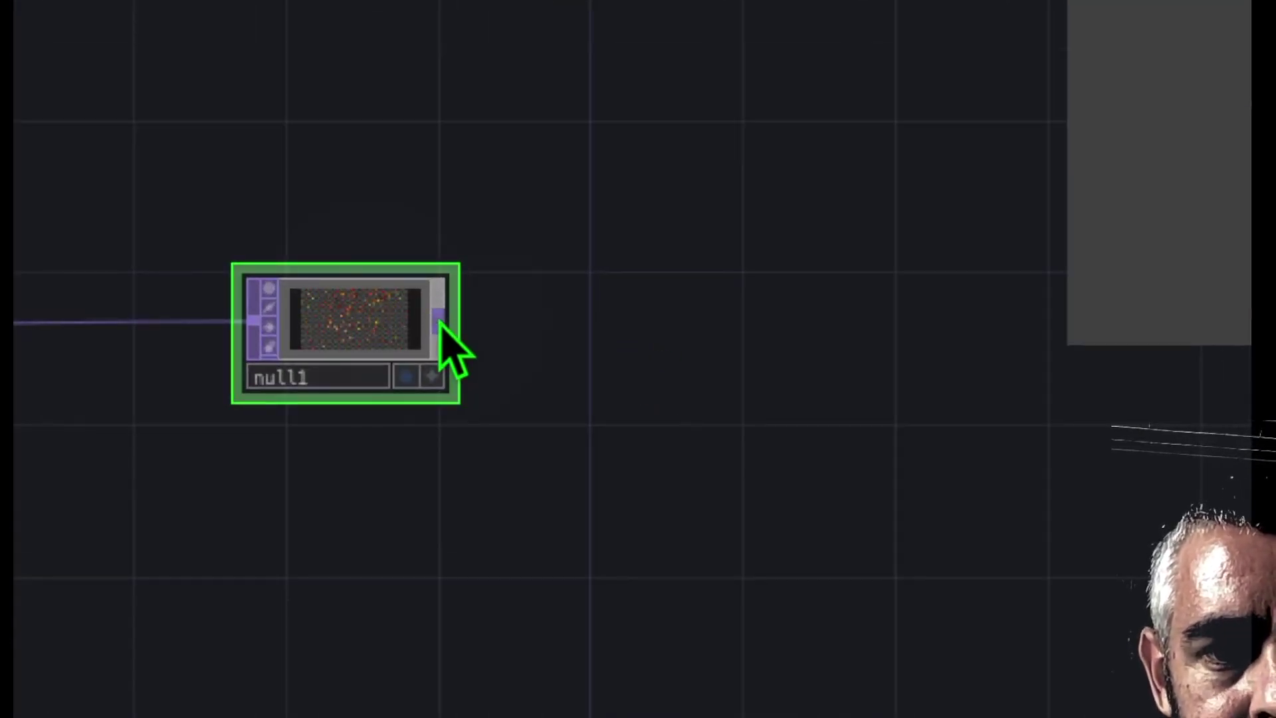
# Attach a Composite TOP to the output of null1 and align it in the same row, leaving a wide gap between them.
pyautogui.rightClick(440, 321)
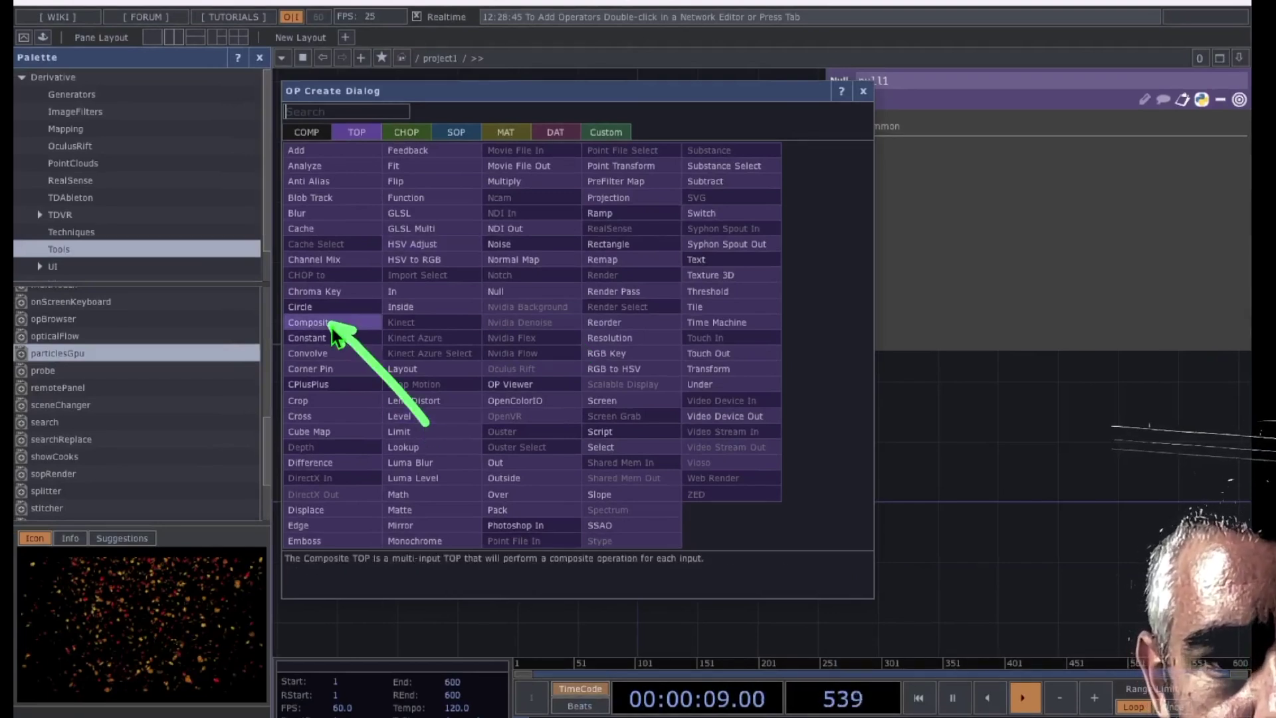
pyautogui.click(307, 322)
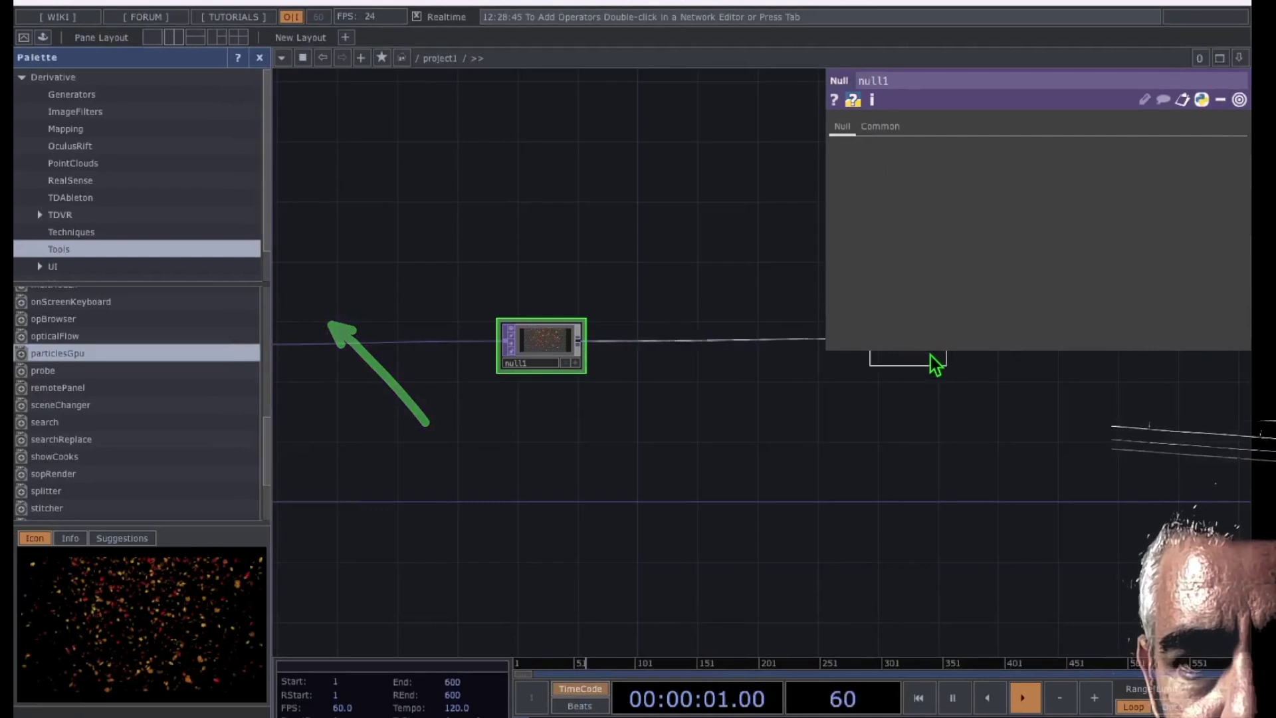
pyautogui.click(974, 353)
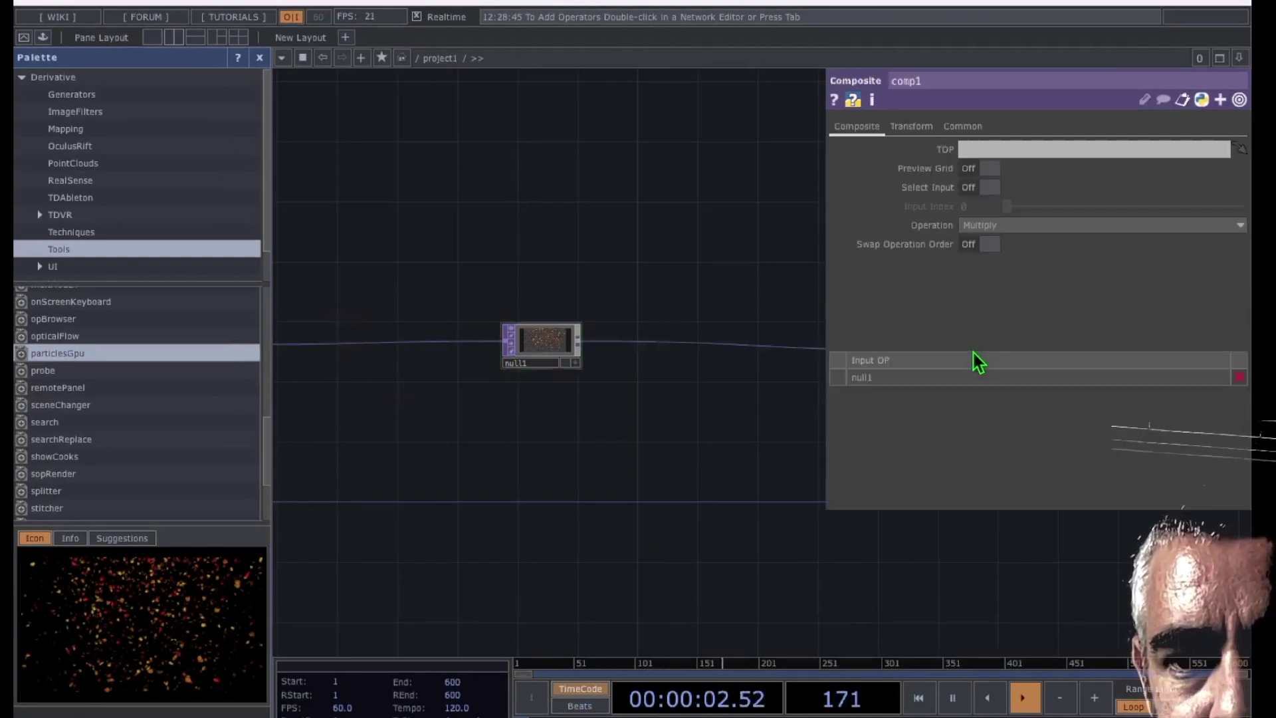
pyautogui.press('h')
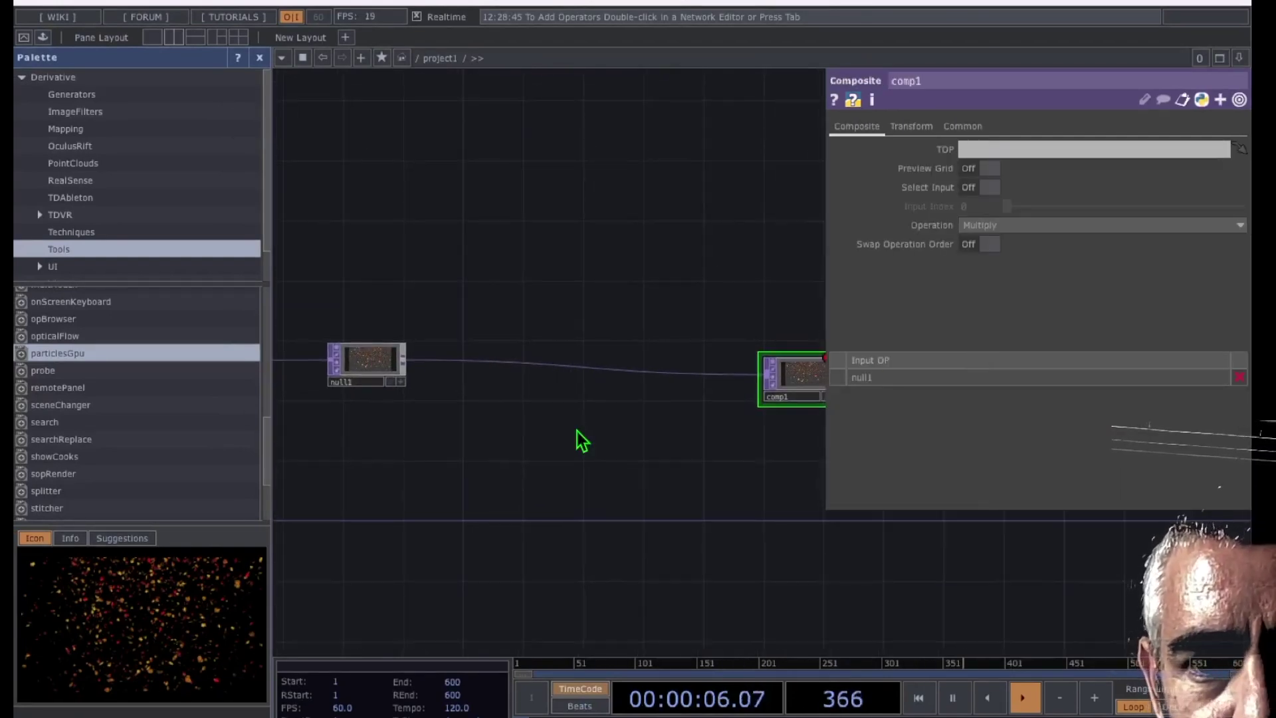
pyautogui.moveTo(791, 362); pyautogui.dragTo(799, 365)
pyautogui.moveTo(767, 460); pyautogui.dragTo(798, 459)
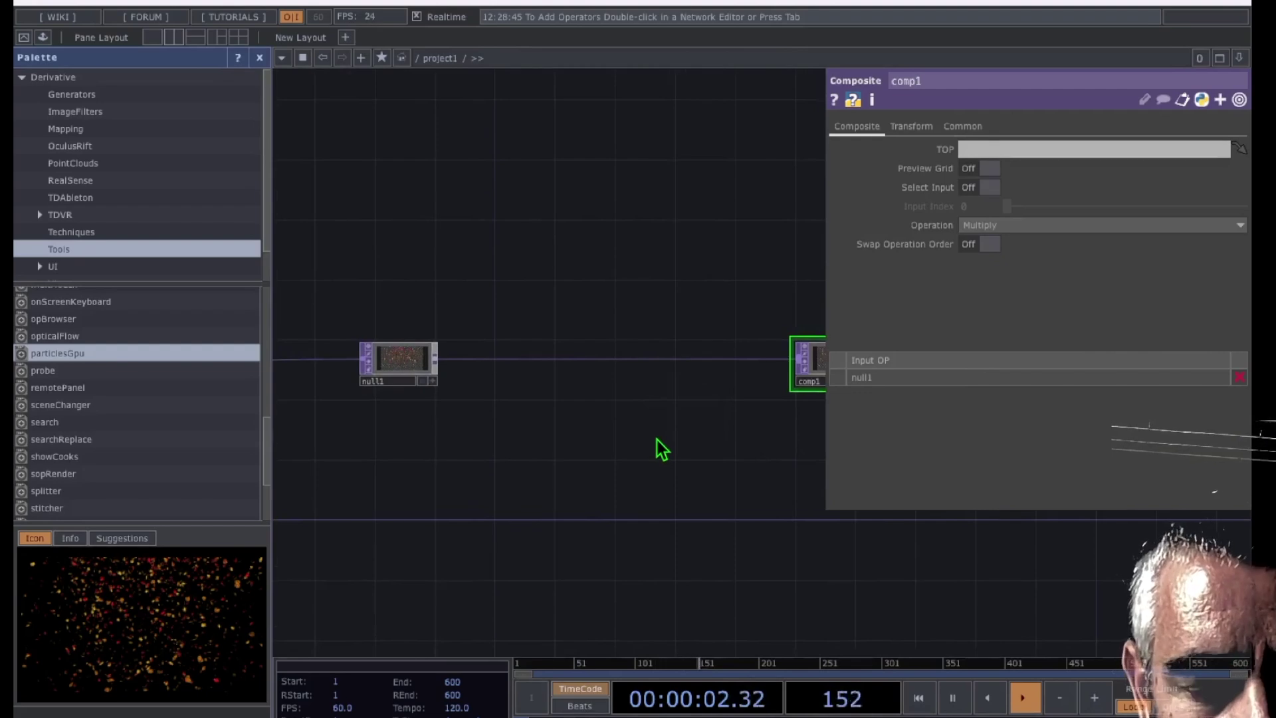
pyautogui.moveTo(657, 443); pyautogui.dragTo(684, 459)
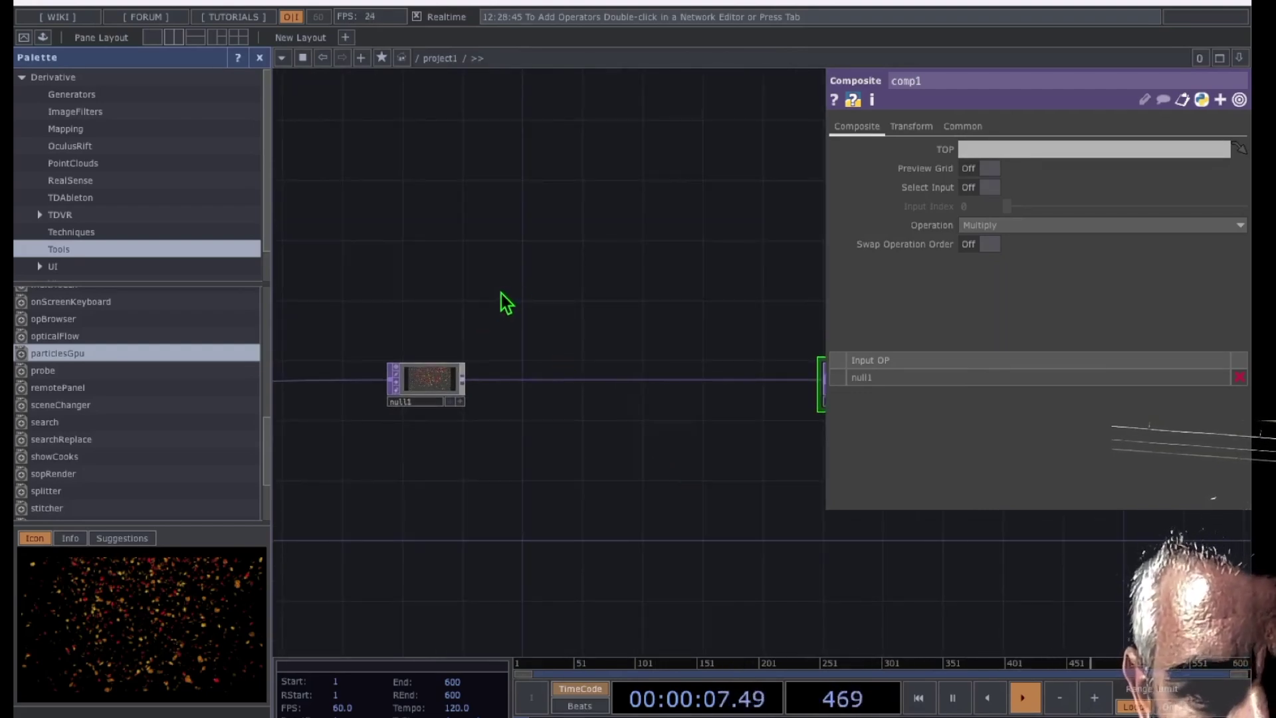
# Add a Feedback TOP above the wire between null1 and comp1, and connect null1's output to its input.
pyautogui.press('Tab')
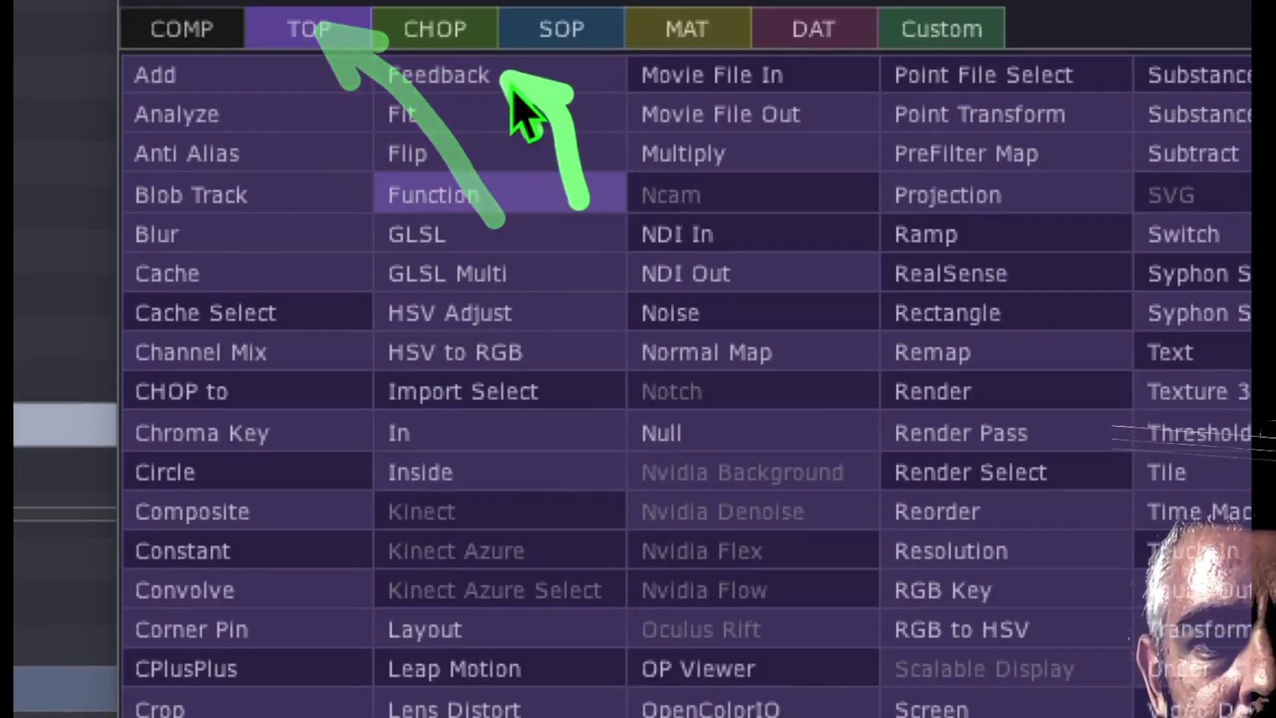
pyautogui.click(469, 81)
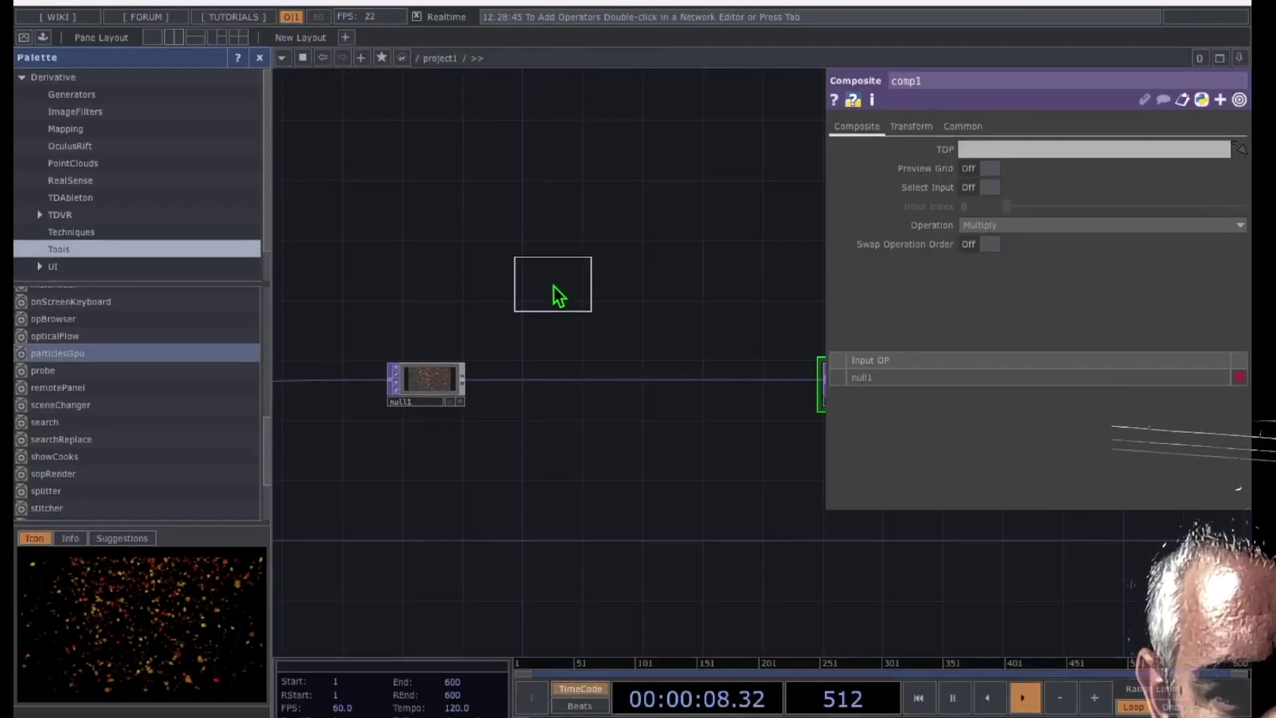
pyautogui.click(556, 293)
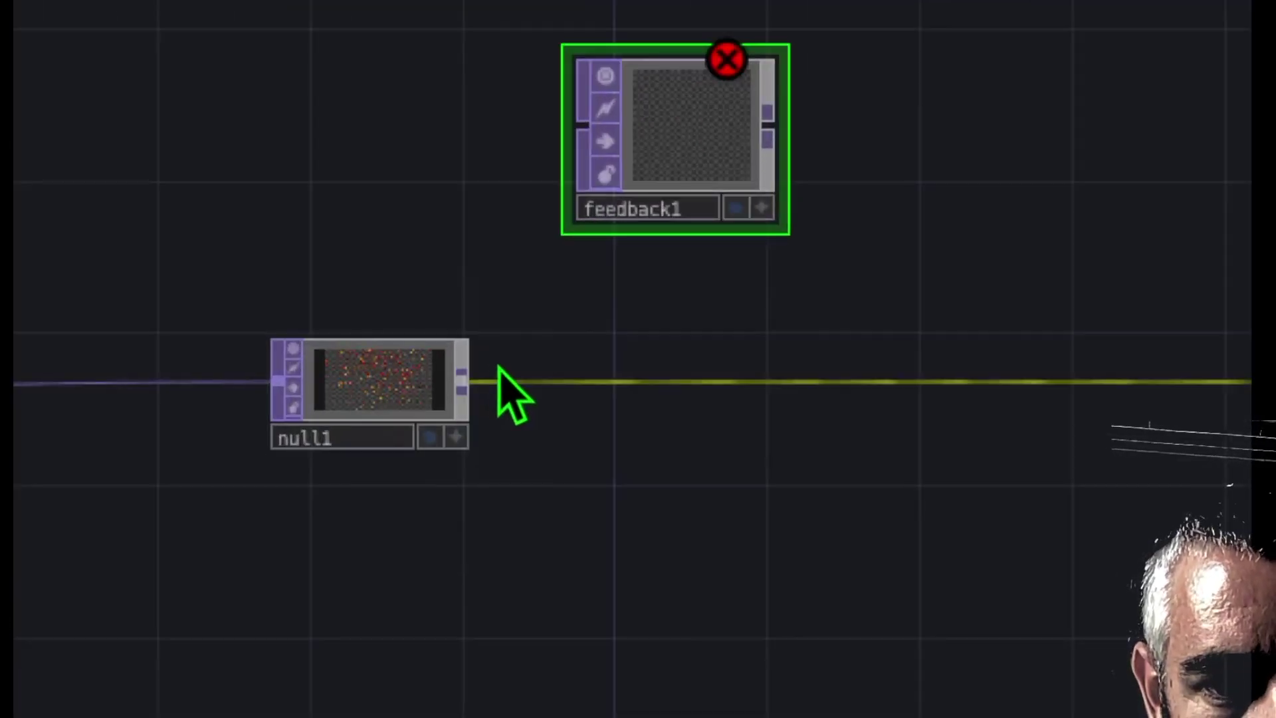
pyautogui.moveTo(465, 385); pyautogui.dragTo(564, 146)
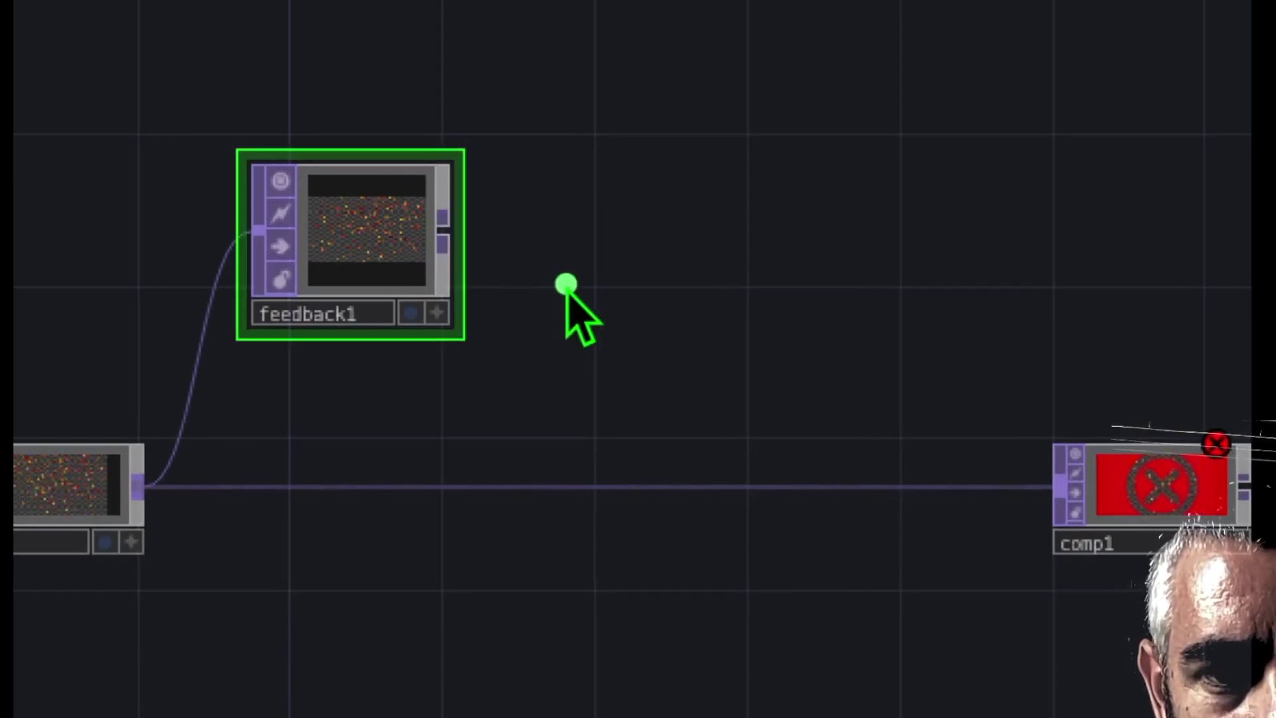
# Connect feedback1's output to comp1 as a second input and display comp1 as the network background.
pyautogui.moveTo(451, 234); pyautogui.dragTo(1051, 492)
pyautogui.moveTo(883, 507); pyautogui.dragTo(706, 507)
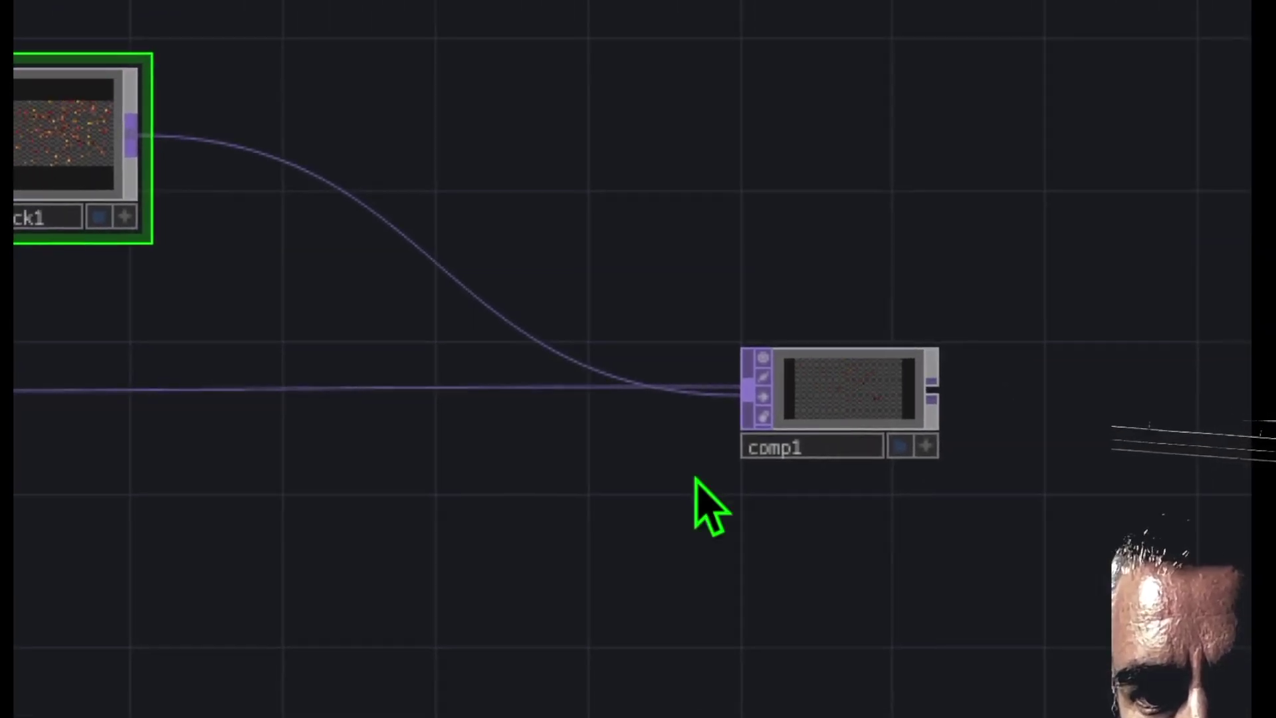
pyautogui.click(899, 446)
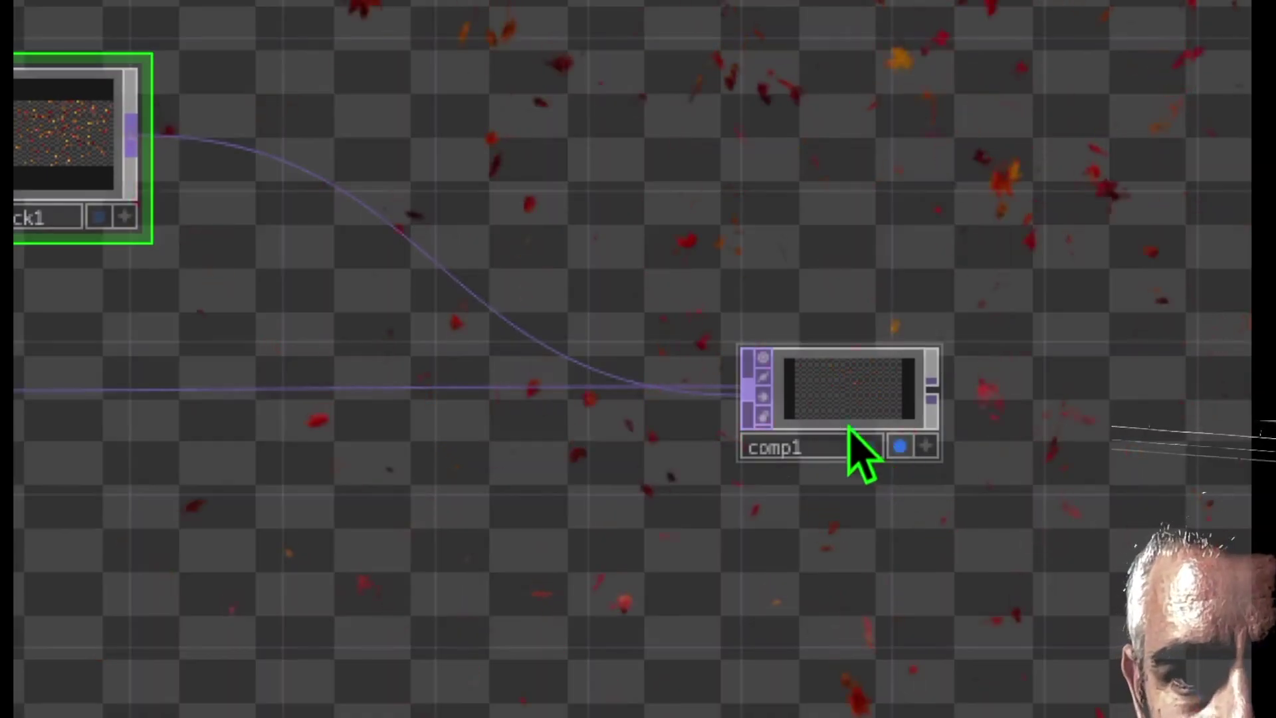
# Assign comp1 as the Target TOP of feedback1 to close the feedback loop.
pyautogui.moveTo(473, 444); pyautogui.dragTo(775, 368)
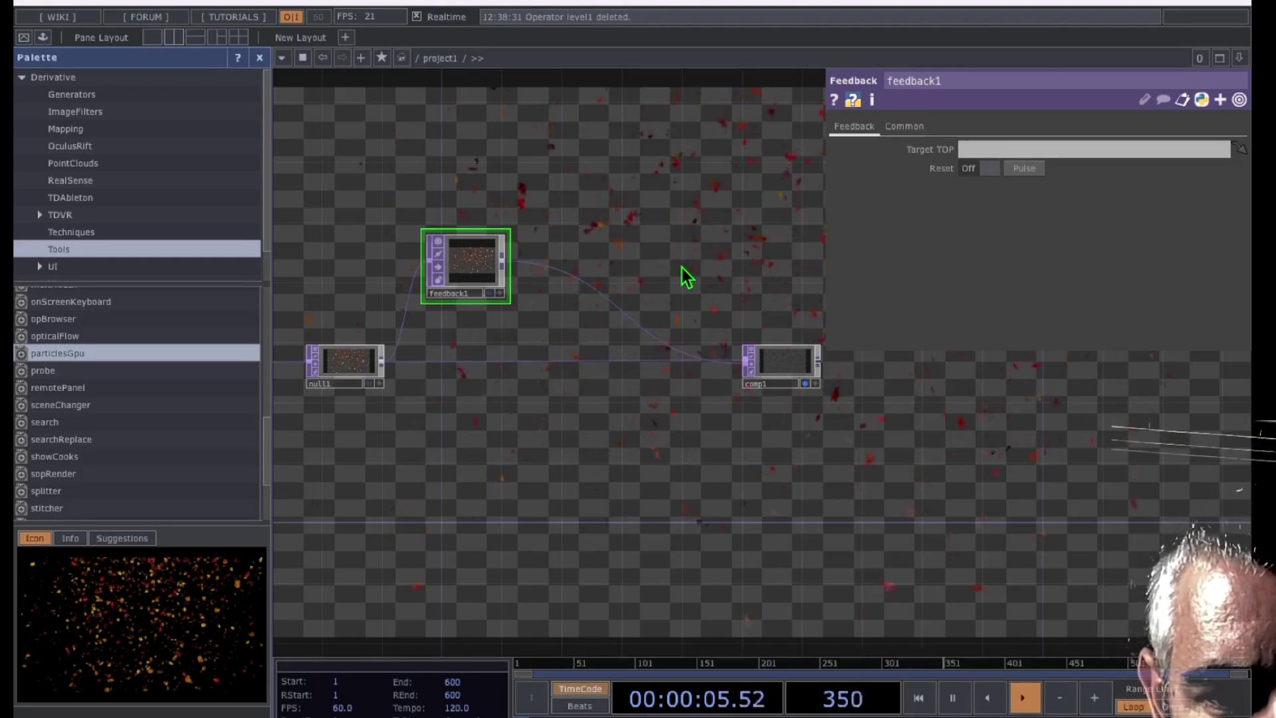
pyautogui.moveTo(658, 280)
pyautogui.mouseDown()
pyautogui.moveTo(634, 287)
pyautogui.moveTo(653, 293)
pyautogui.mouseUp()
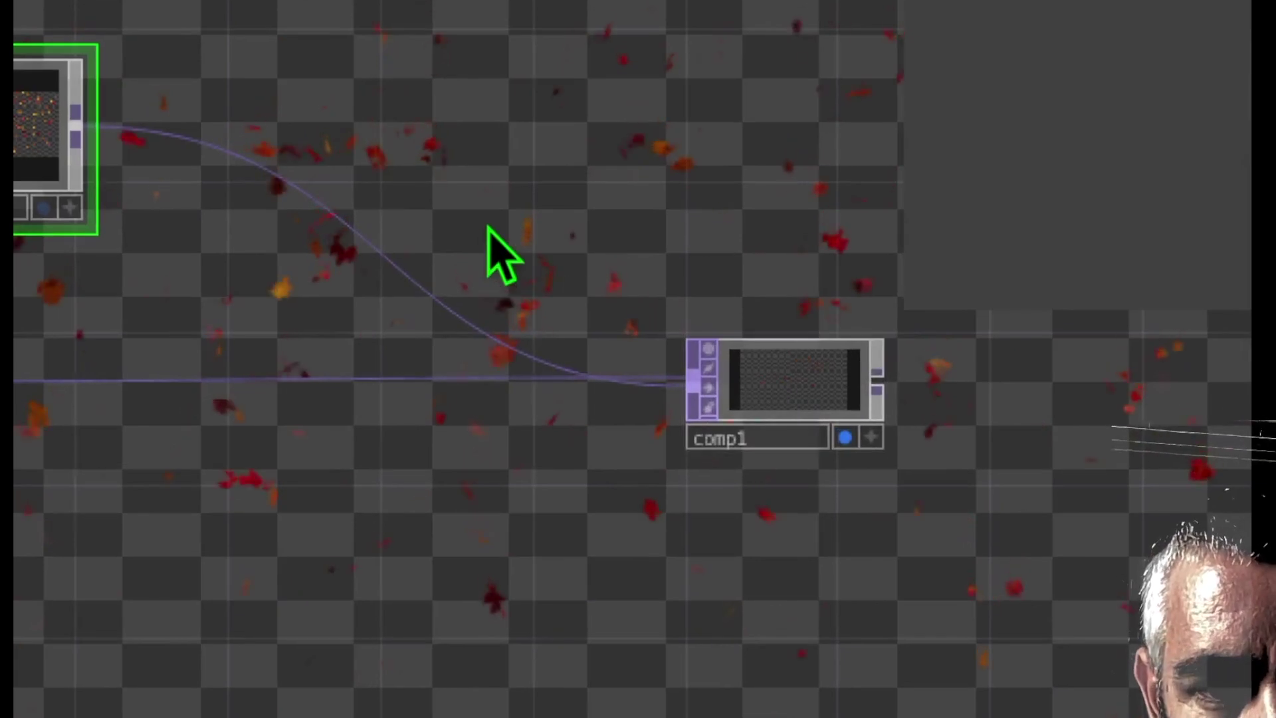
pyautogui.moveTo(664, 325); pyautogui.dragTo(737, 326)
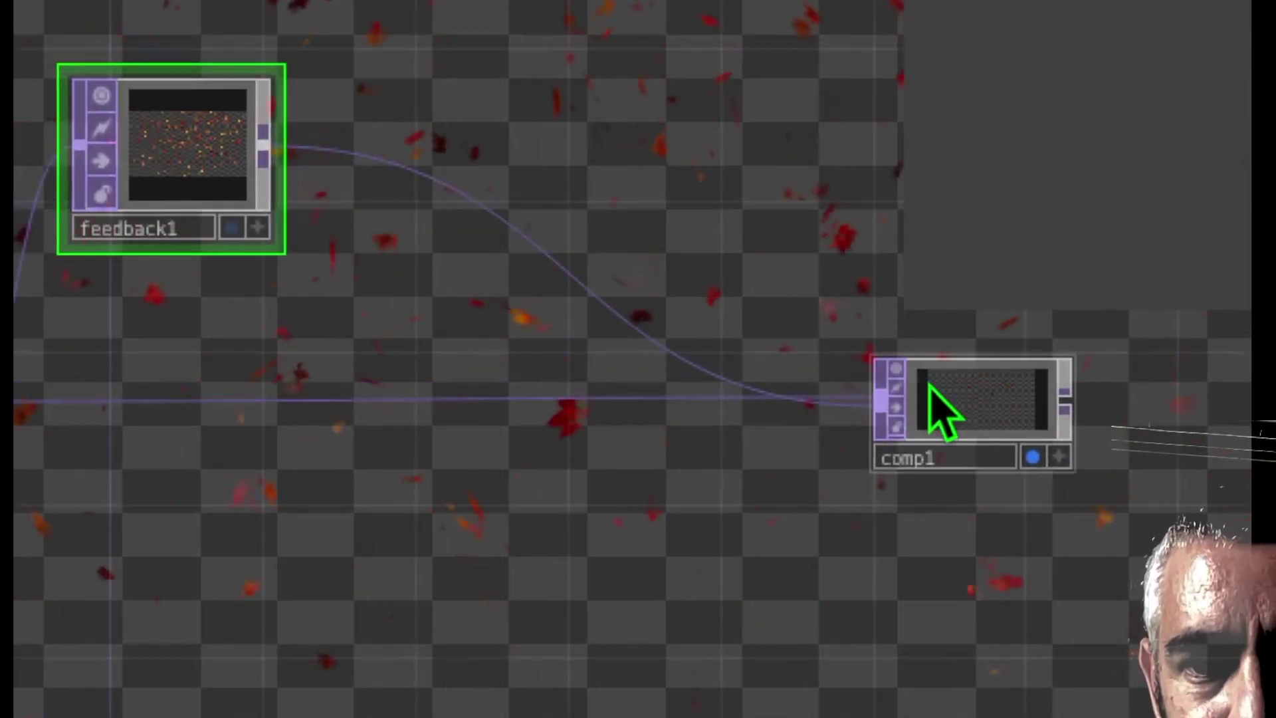
pyautogui.moveTo(974, 407); pyautogui.dragTo(248, 171)
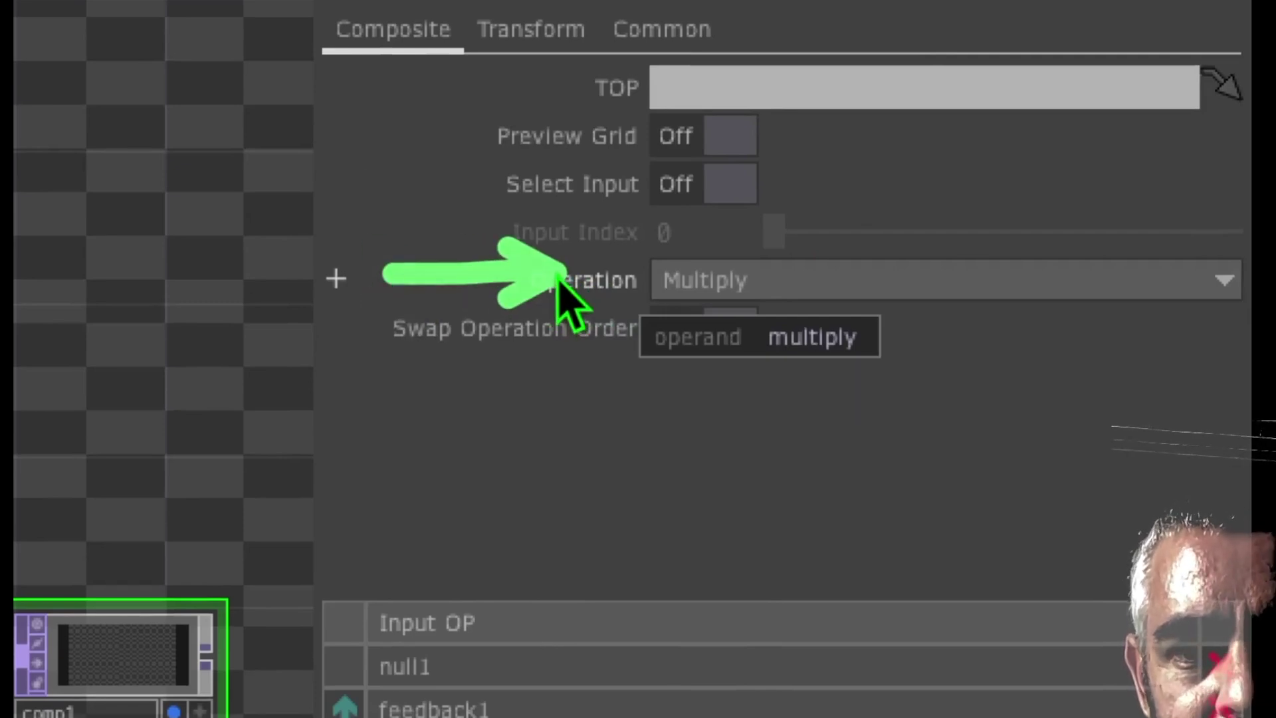
# Try the Add operation on comp1, and return its Operation to Multiply.
pyautogui.click(702, 282)
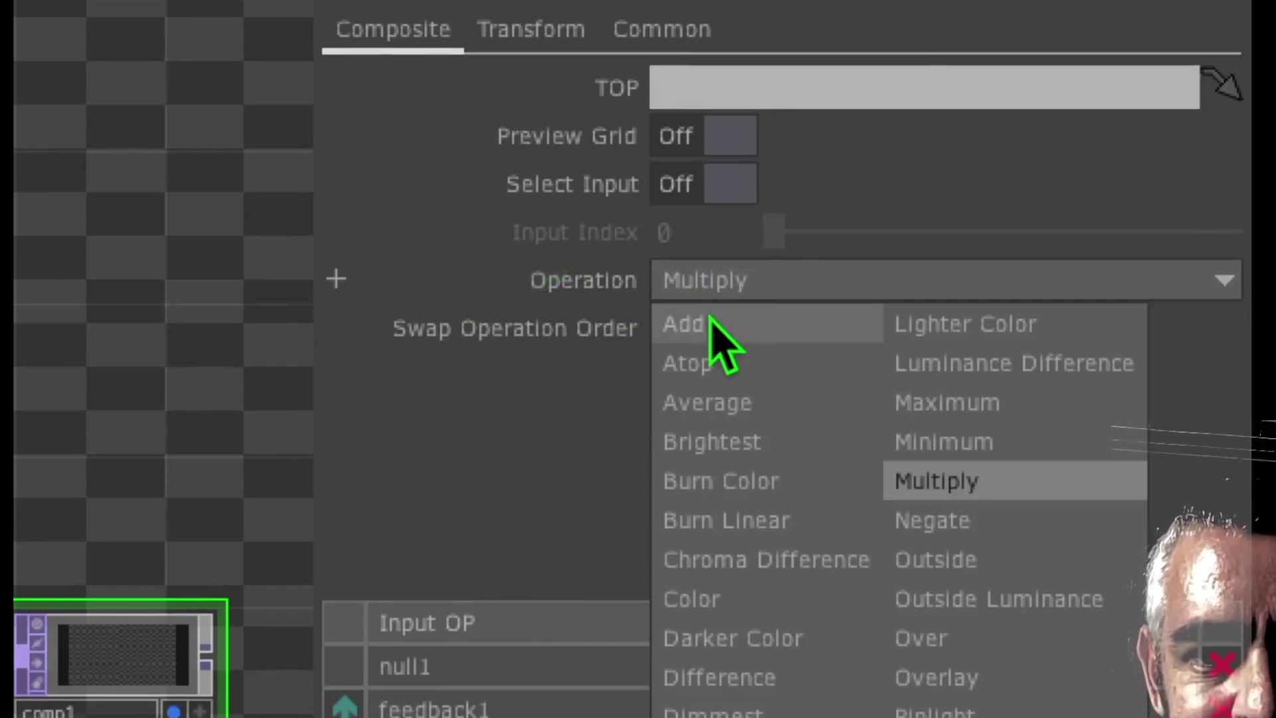
pyautogui.click(710, 321)
pyautogui.moveTo(484, 261); pyautogui.dragTo(233, 447)
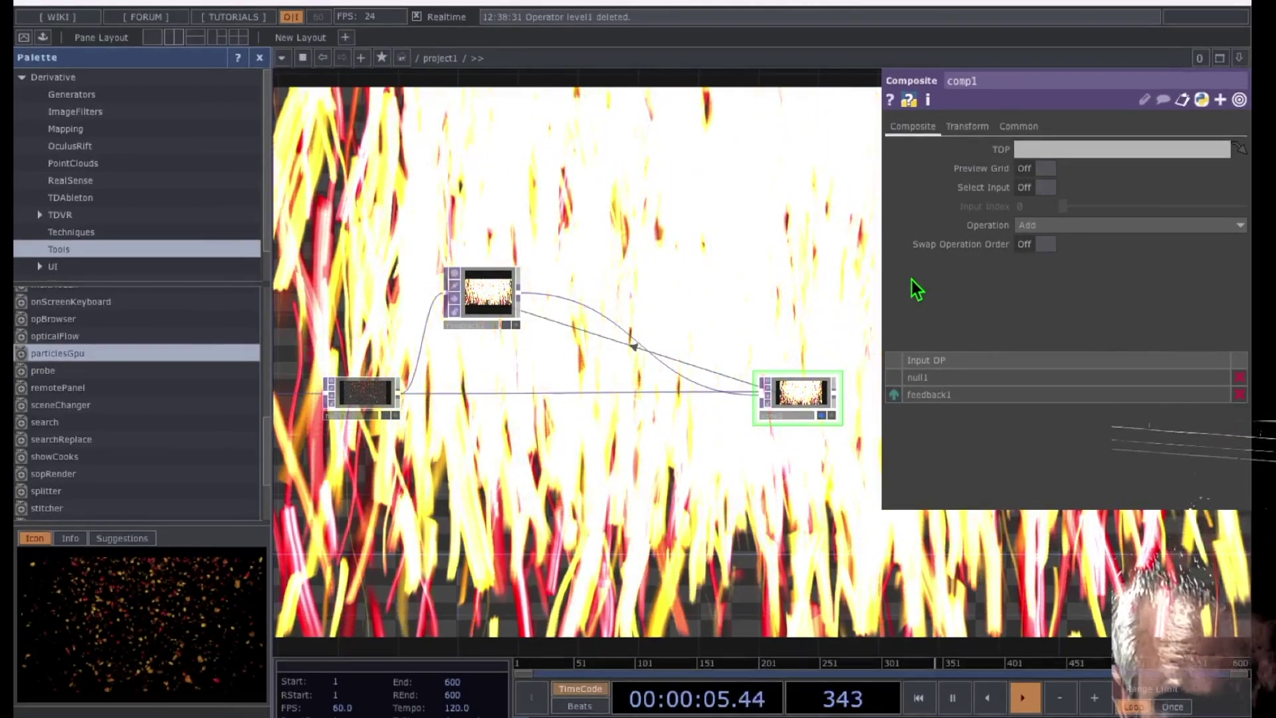
pyautogui.click(1036, 226)
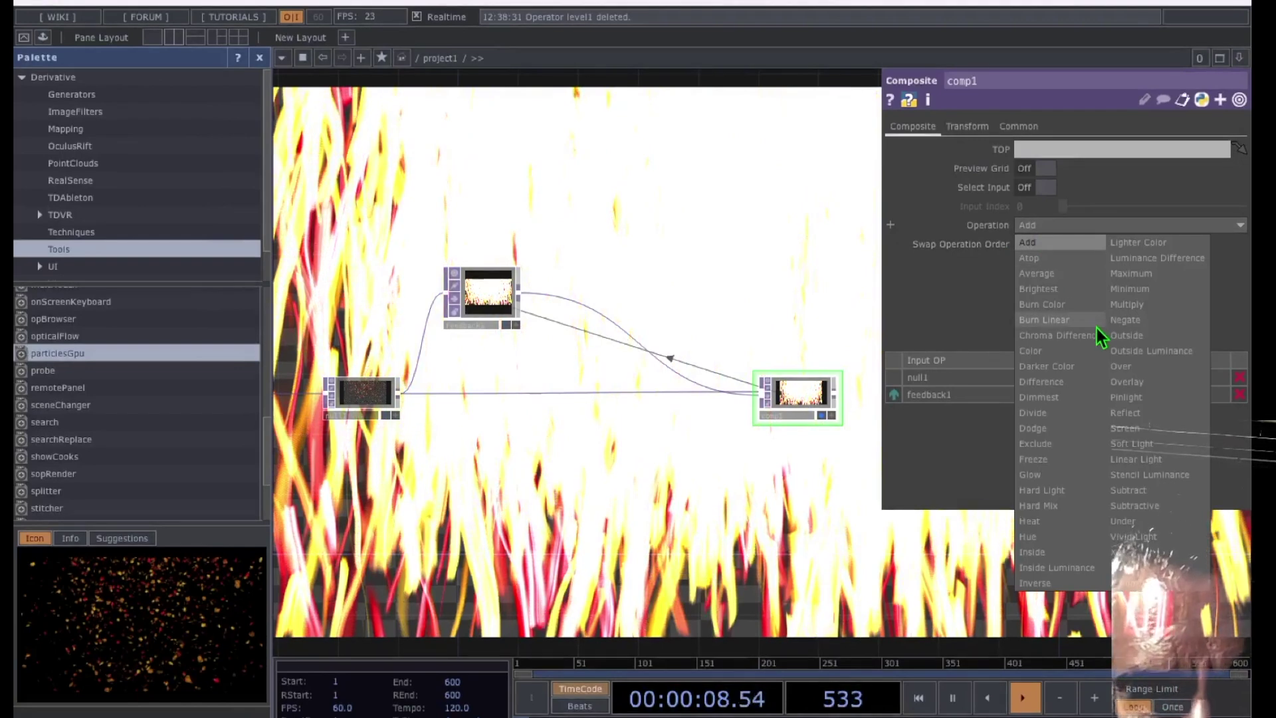
pyautogui.click(1134, 306)
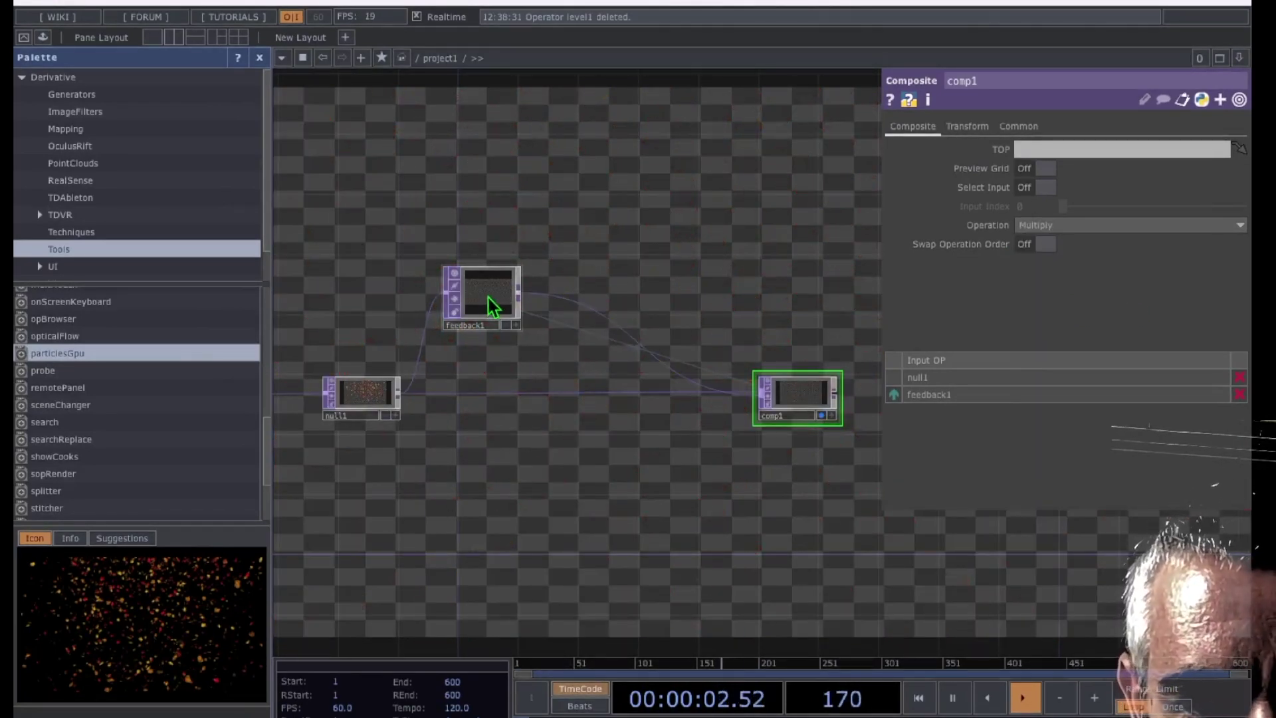
# Insert a Level TOP into the wire from feedback1 to comp1 and set its post Opacity to 0.952.
pyautogui.moveTo(597, 284); pyautogui.dragTo(559, 269)
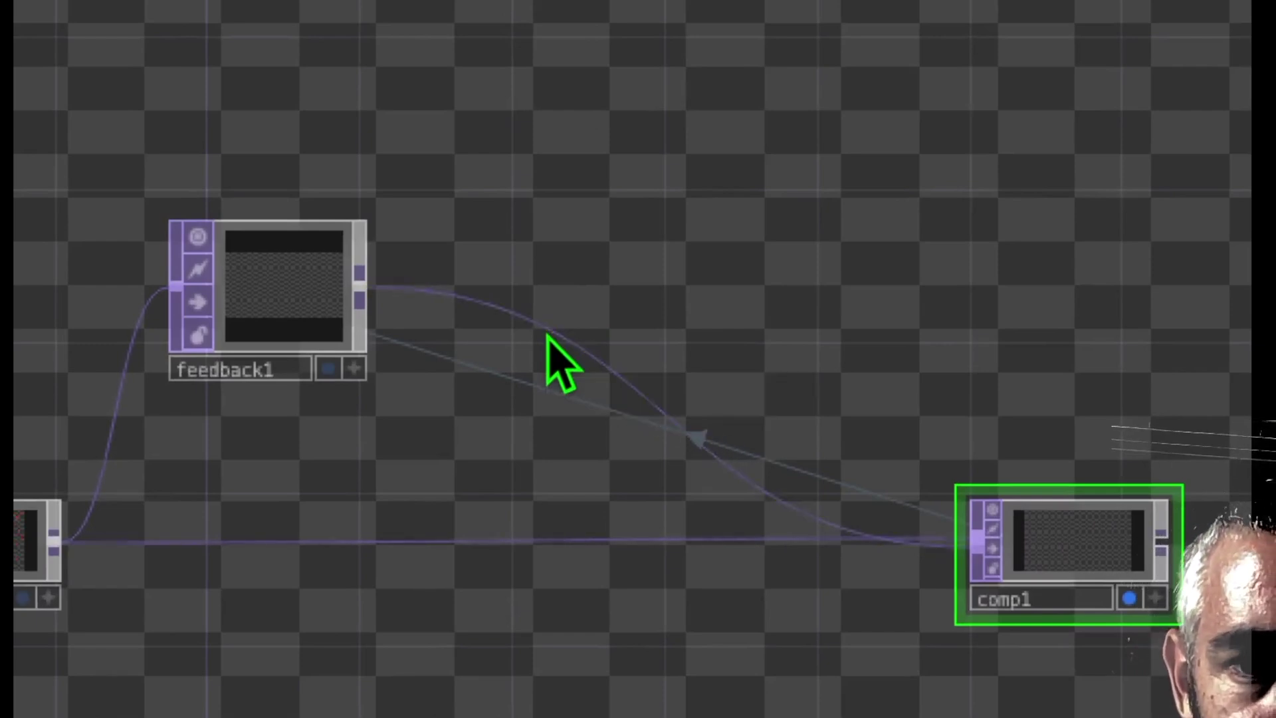
pyautogui.rightClick(561, 336)
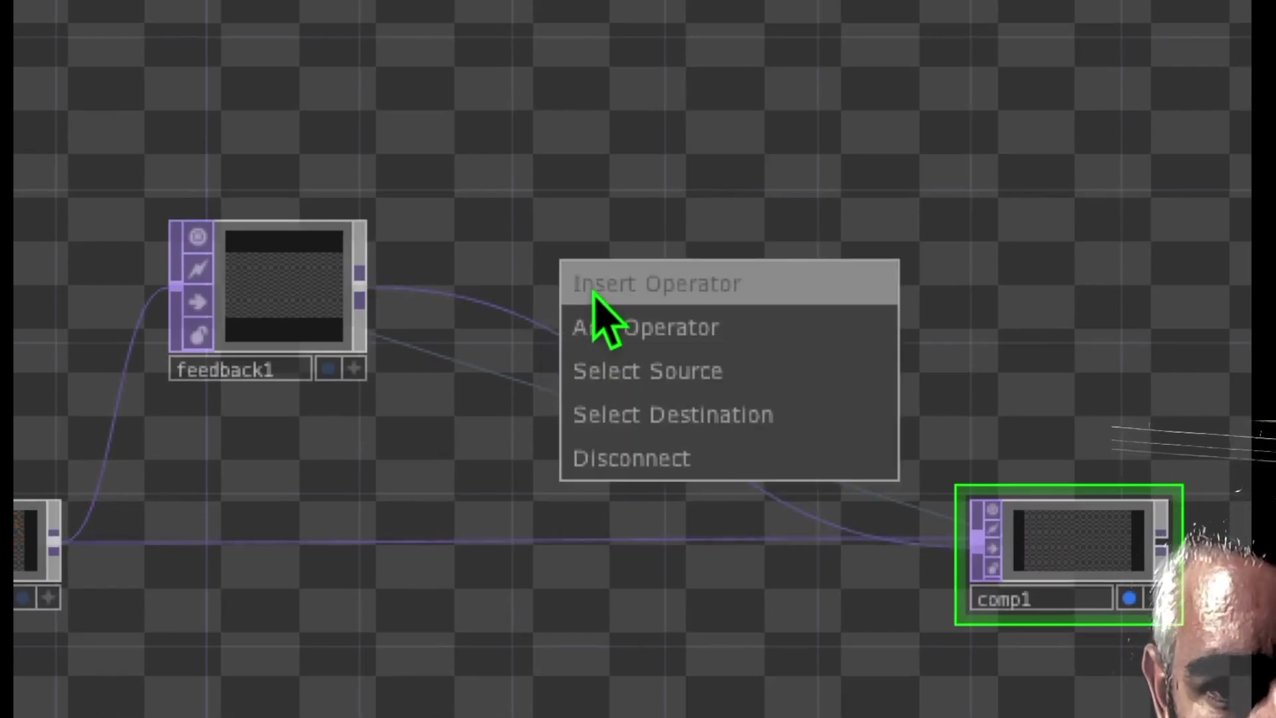
pyautogui.click(594, 293)
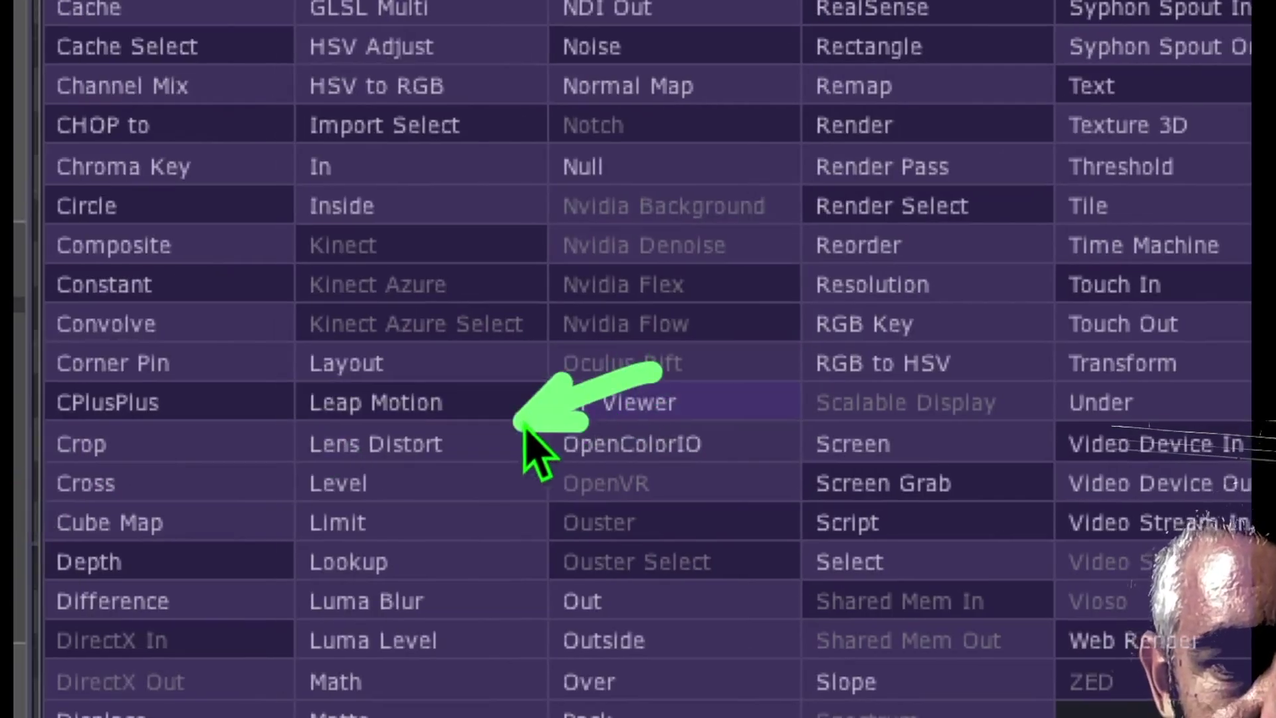
pyautogui.click(365, 487)
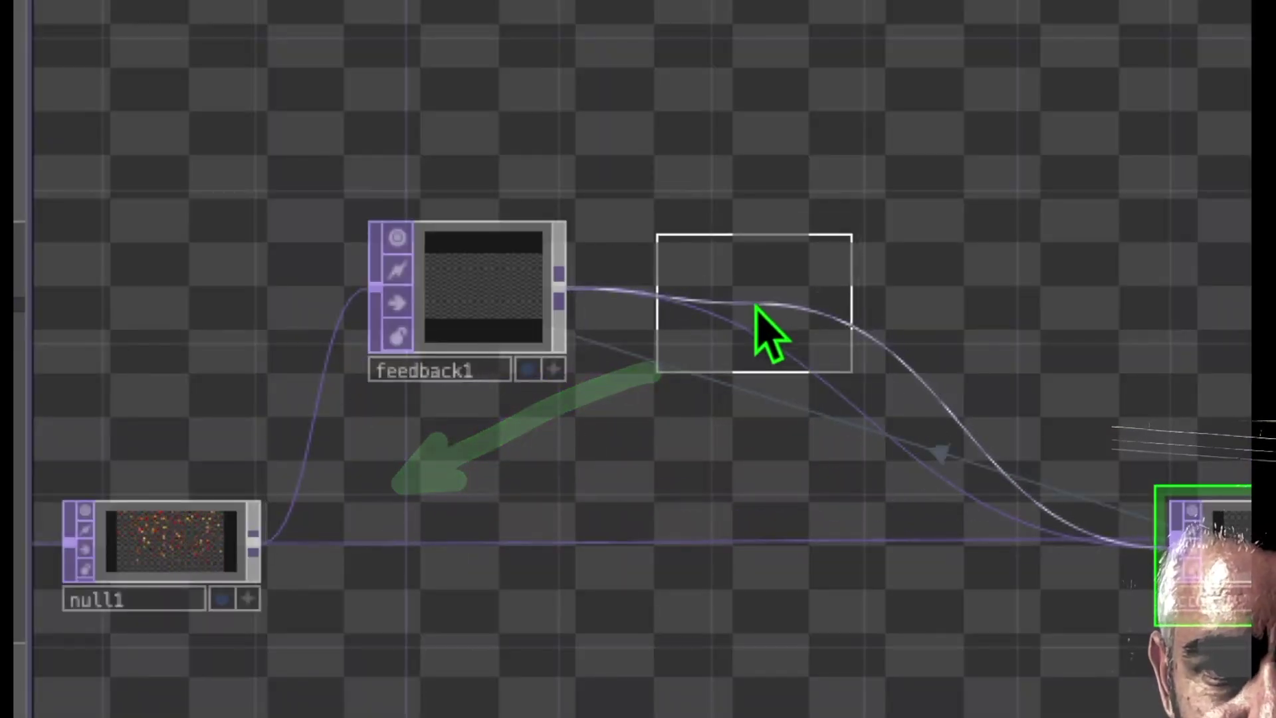
pyautogui.click(748, 310)
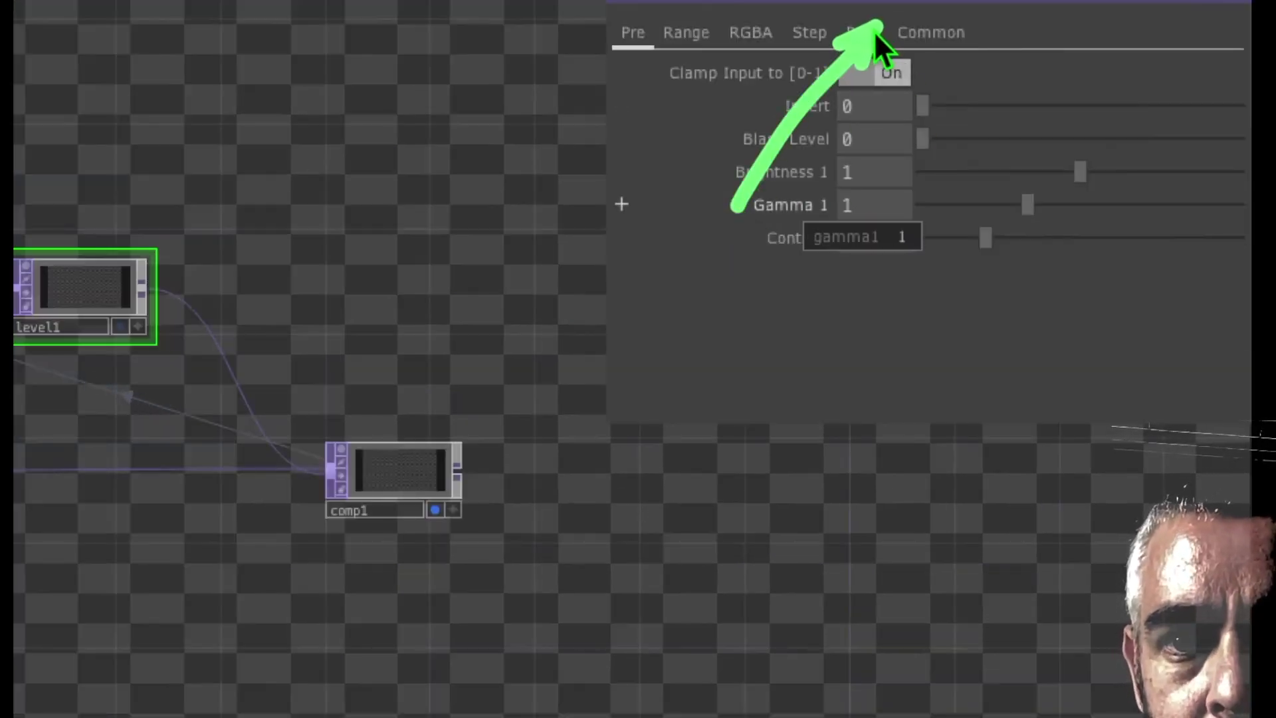
pyautogui.click(861, 32)
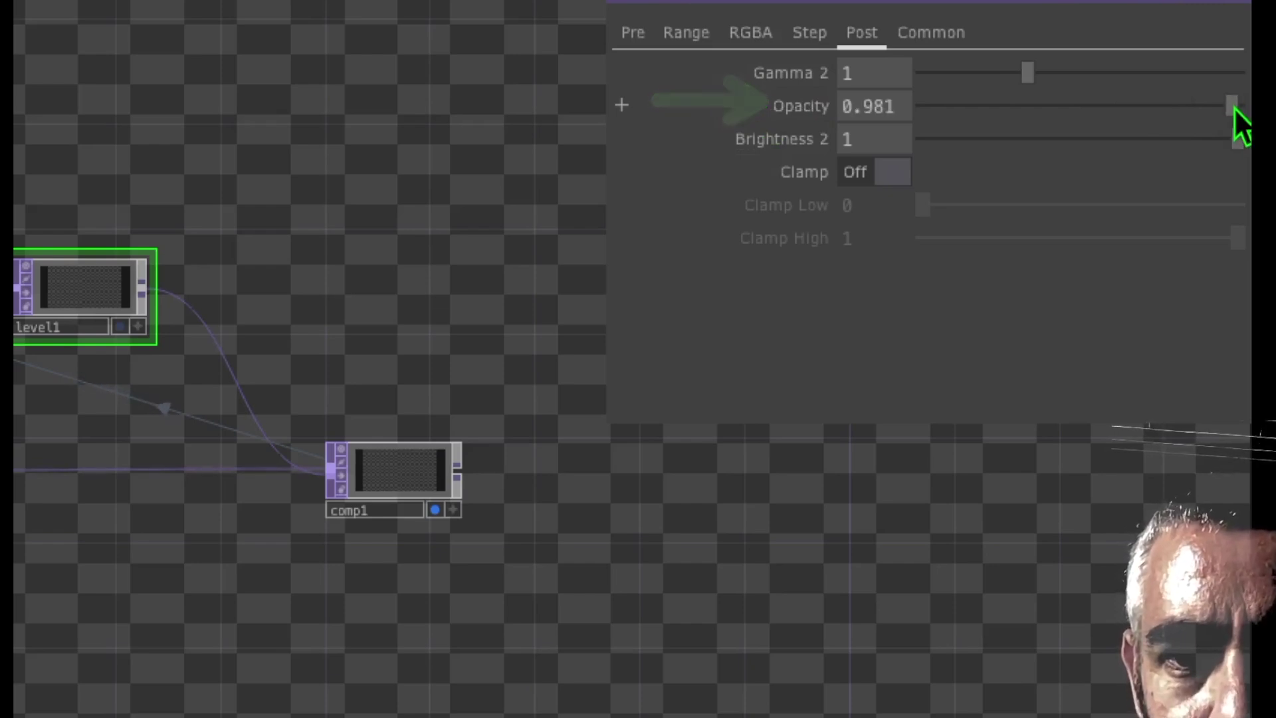
pyautogui.moveTo(1228, 107); pyautogui.dragTo(1223, 107)
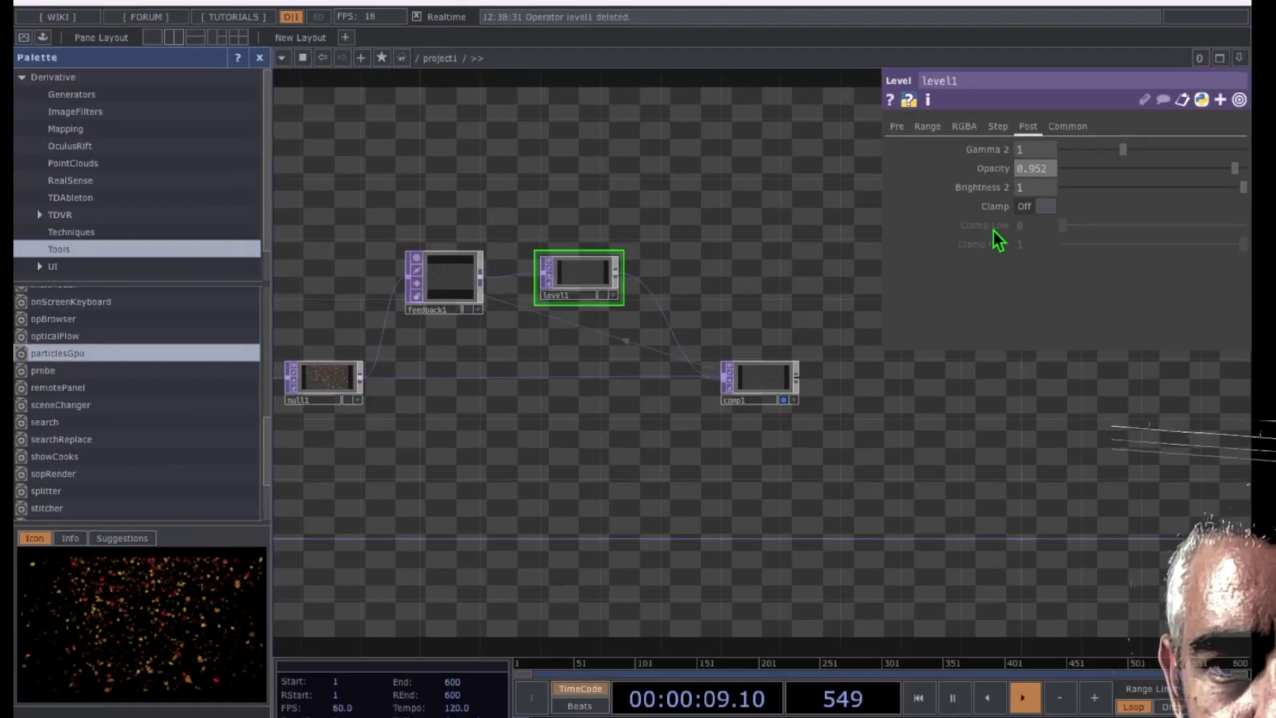
# Set the Operation of comp1 to Add.
pyautogui.click(714, 383)
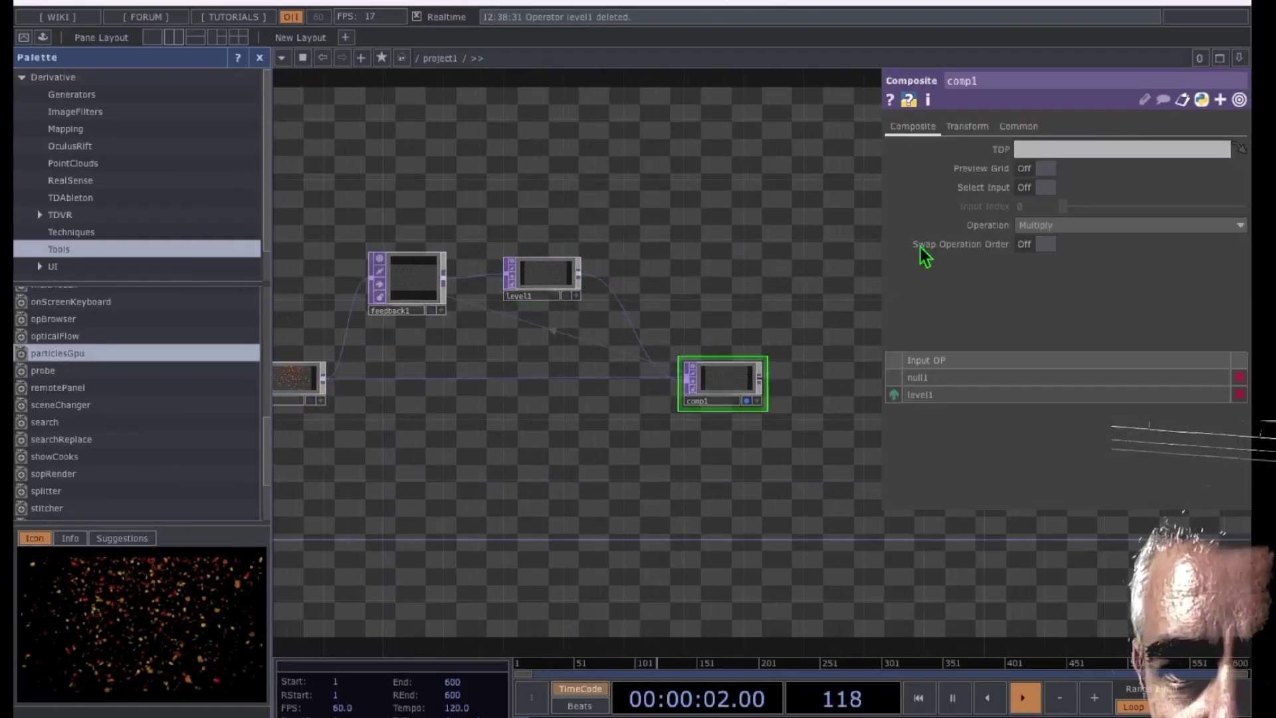
pyautogui.click(1037, 226)
pyautogui.click(1048, 251)
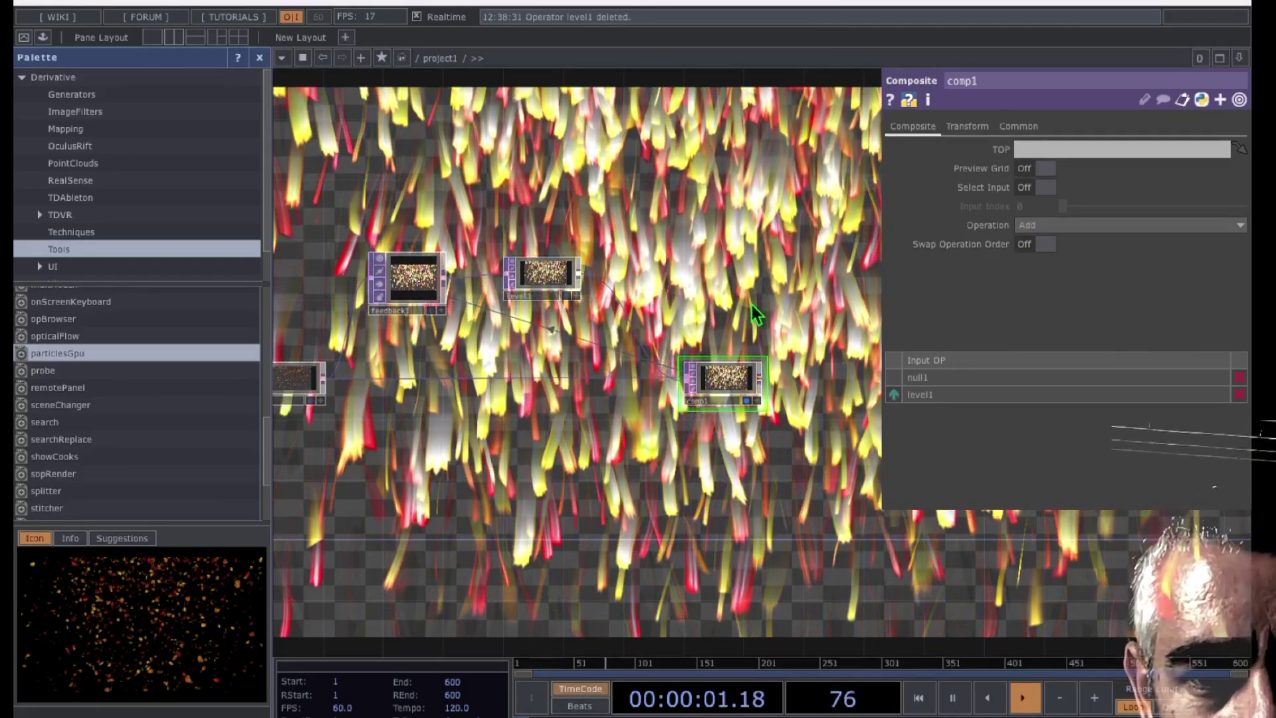
pyautogui.moveTo(757, 312); pyautogui.dragTo(717, 265)
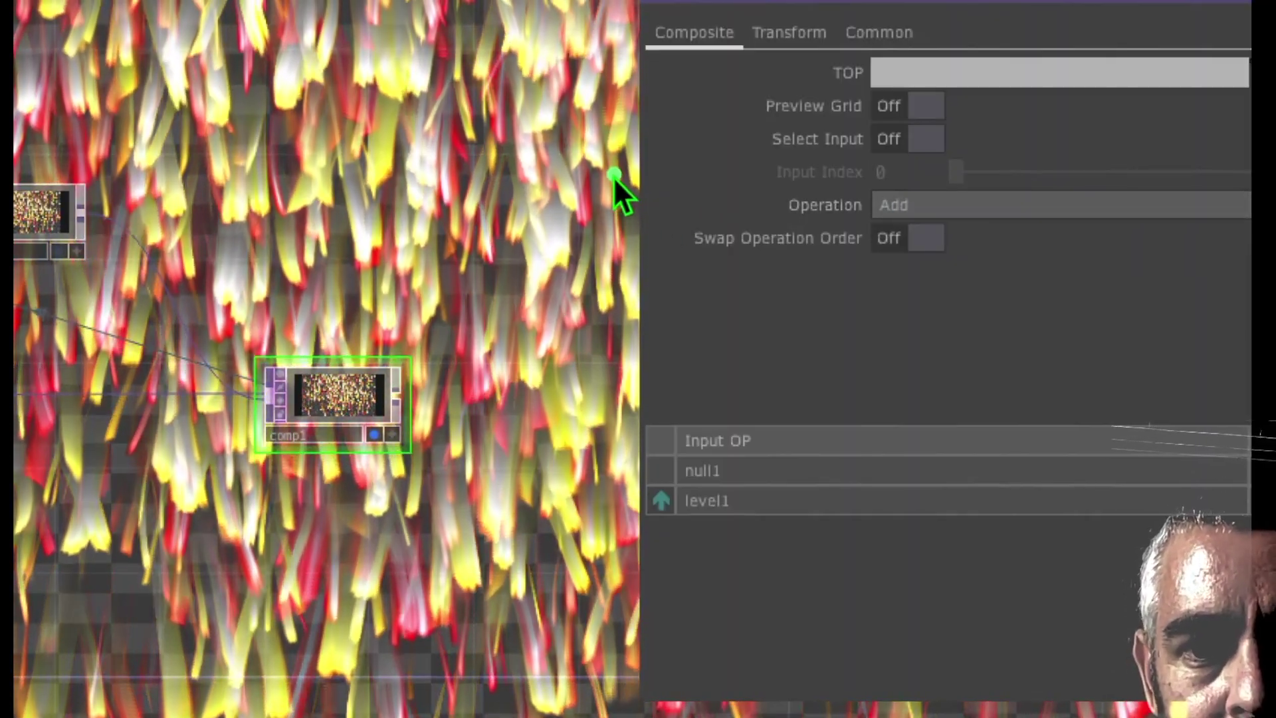
pyautogui.moveTo(613, 176); pyautogui.dragTo(777, 206)
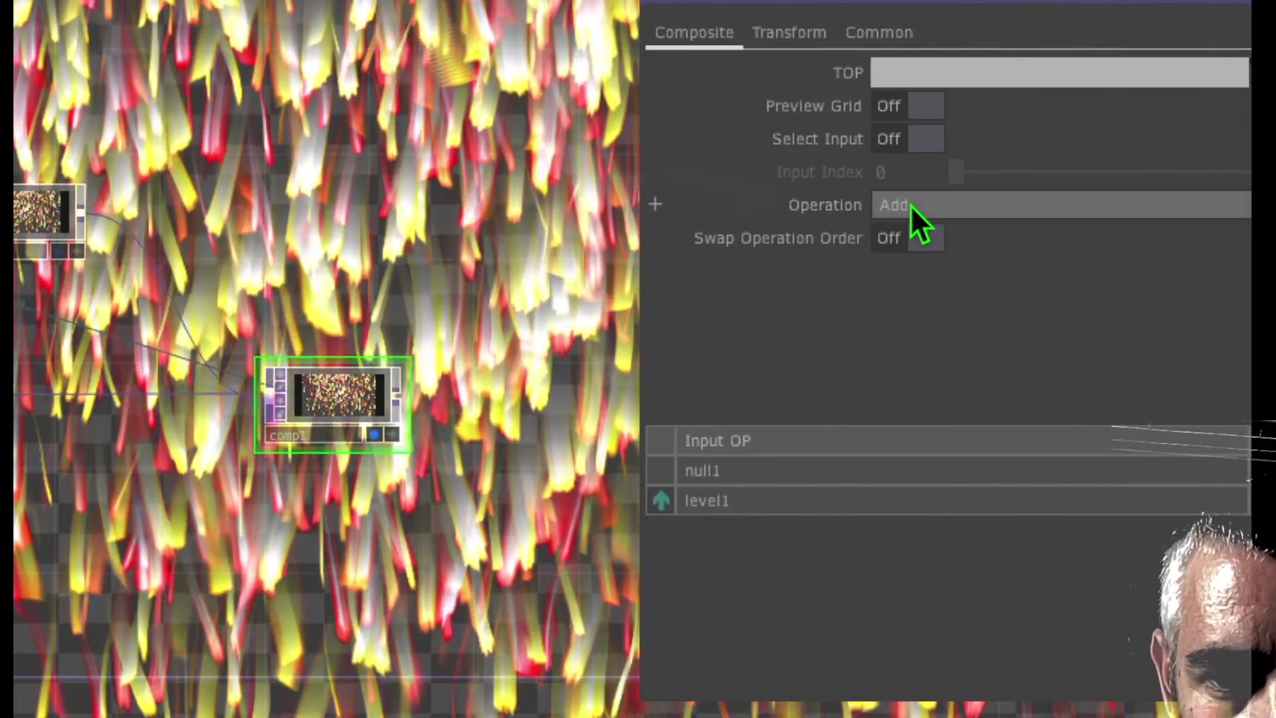
# Try the Atop and Average operations on comp1.
pyautogui.click(911, 205)
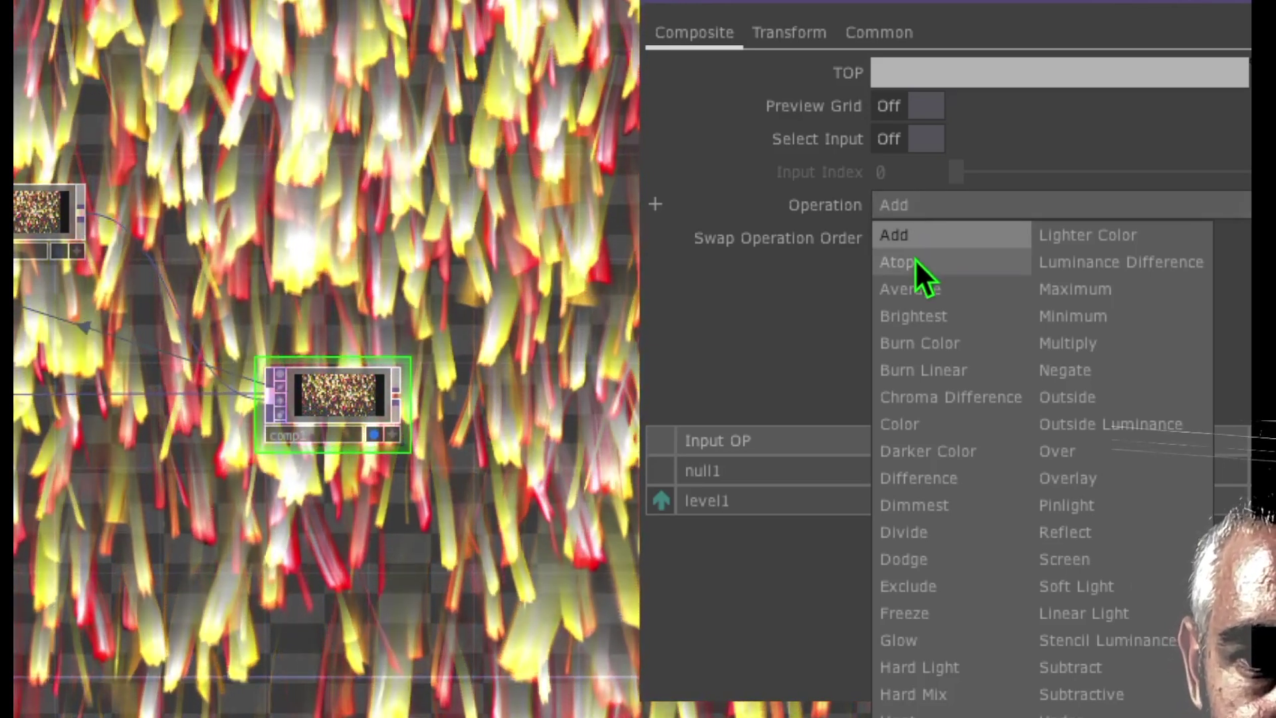
pyautogui.click(915, 261)
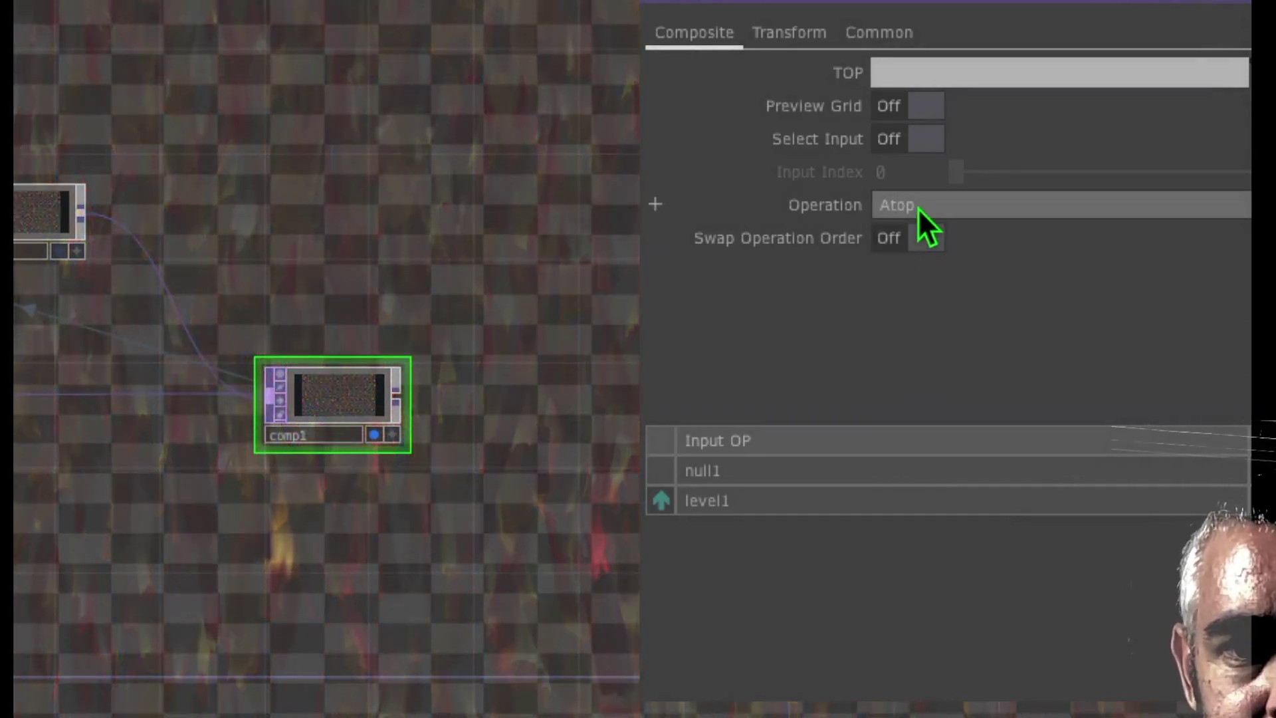
pyautogui.click(926, 204)
pyautogui.click(929, 286)
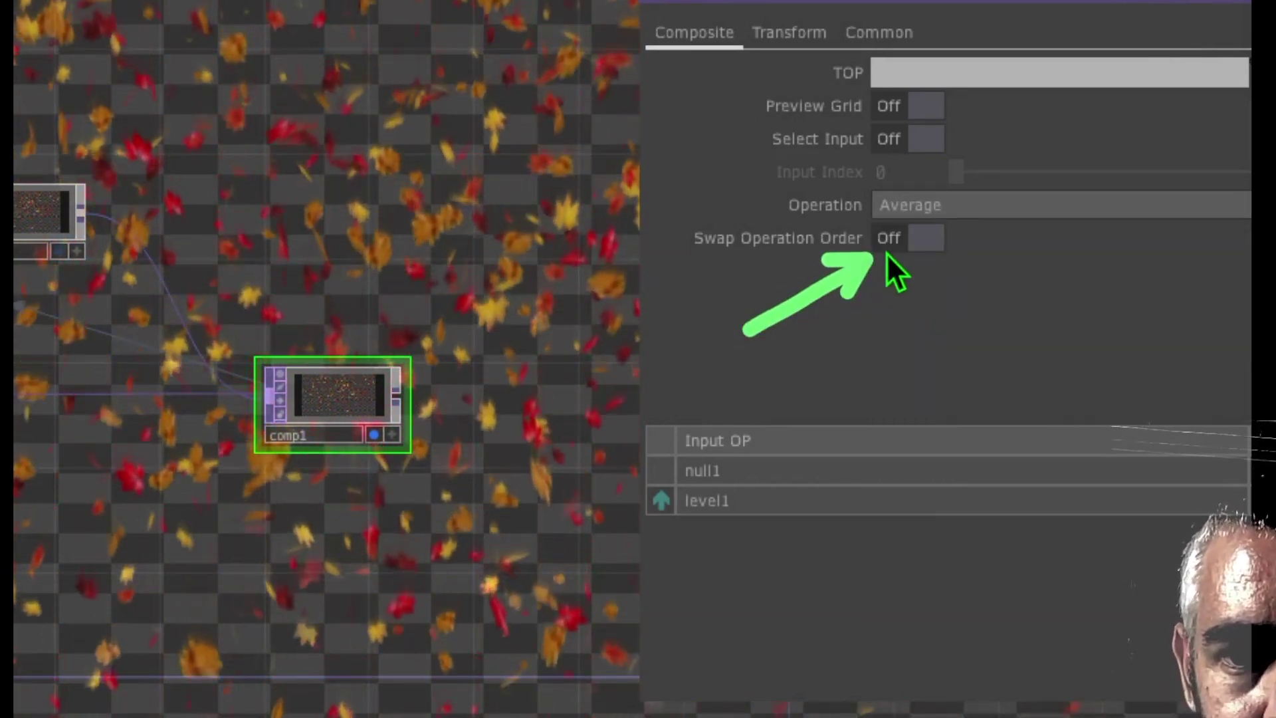
# Set the Operation of comp1 to Brightest.
pyautogui.click(912, 241)
pyautogui.click(914, 204)
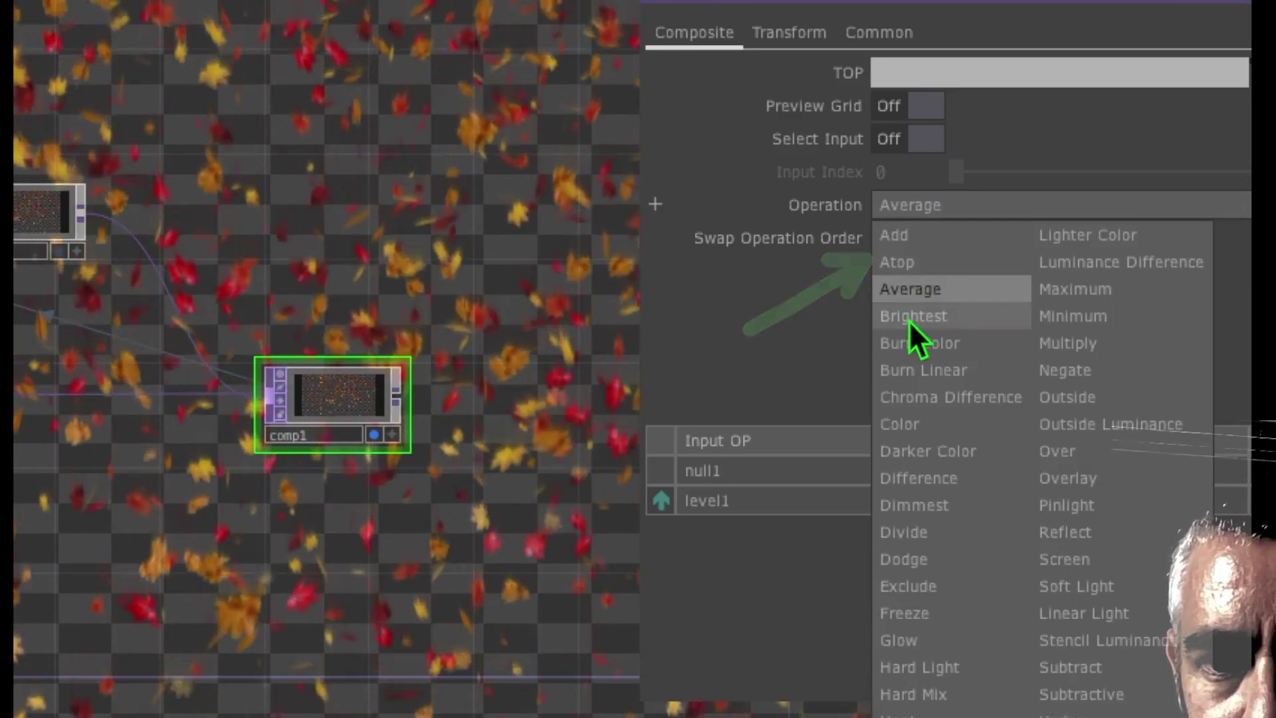
pyautogui.click(912, 318)
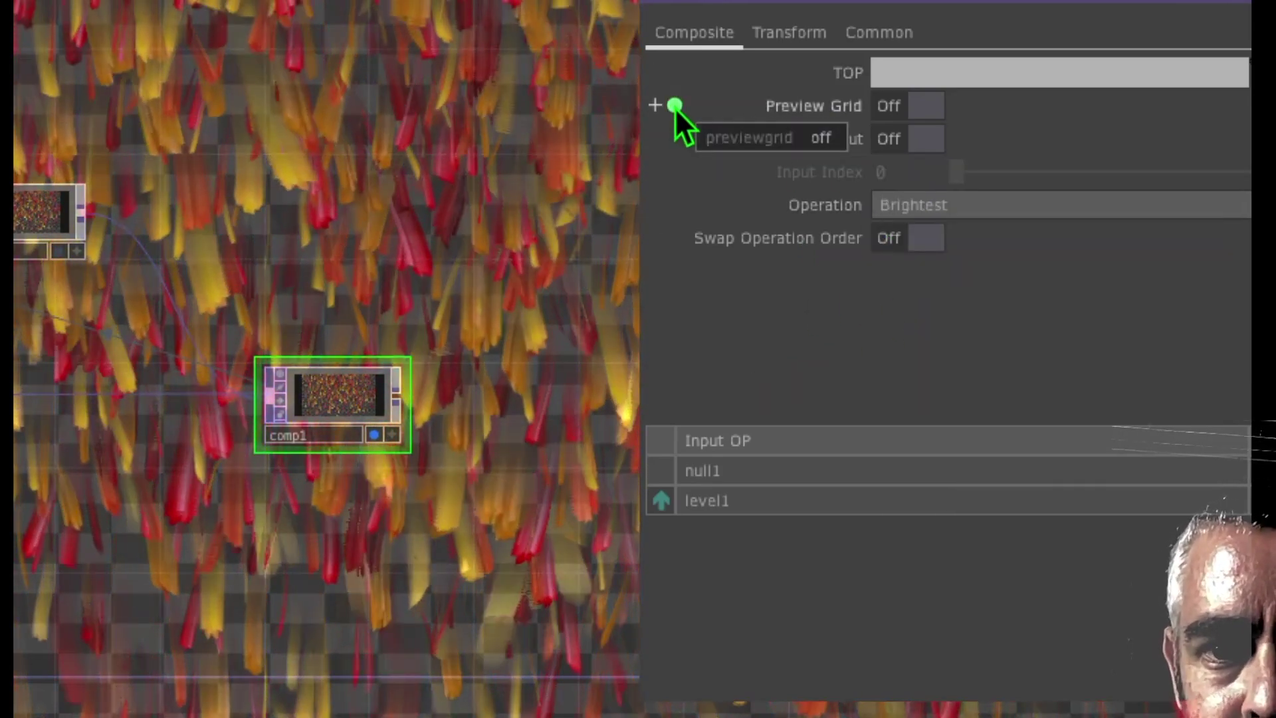
# Turn on comp1's Preview Grid to compare the blend operations, and turn it off again.
pyautogui.click(907, 106)
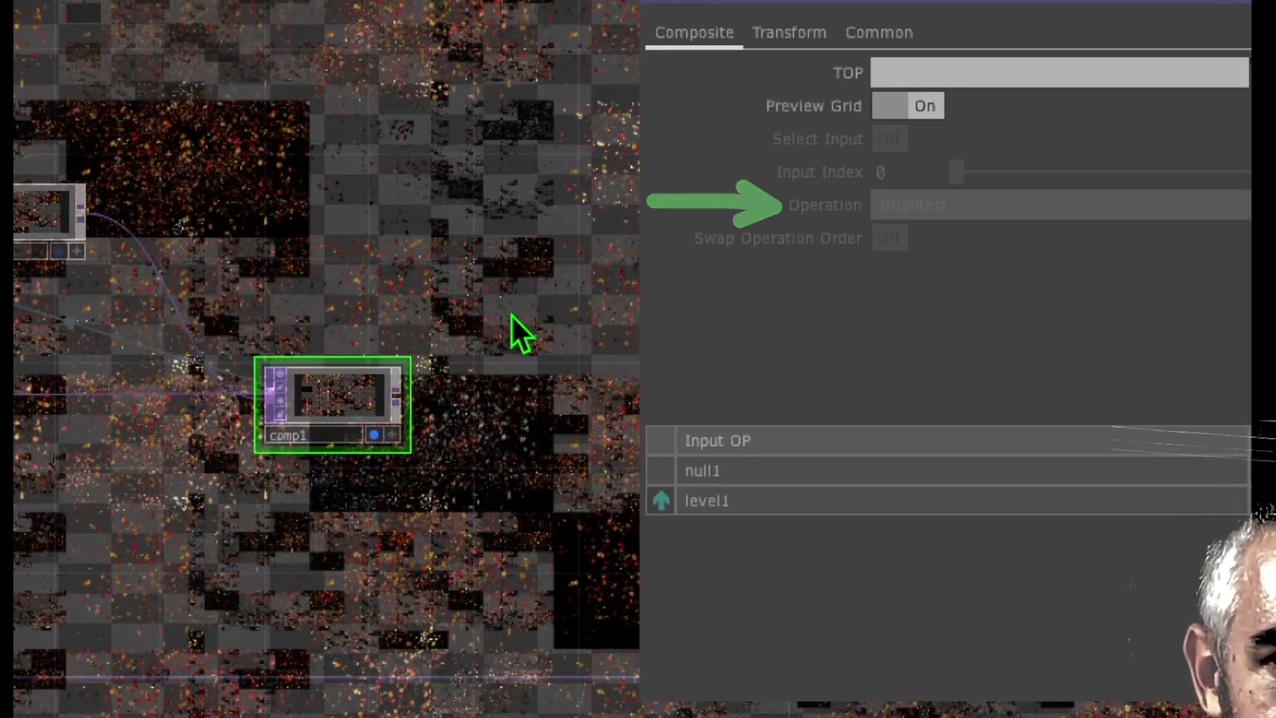
pyautogui.moveTo(512, 316)
pyautogui.mouseDown()
pyautogui.moveTo(562, 271)
pyautogui.moveTo(539, 331)
pyautogui.mouseUp()
pyautogui.moveTo(665, 105); pyautogui.dragTo(753, 109)
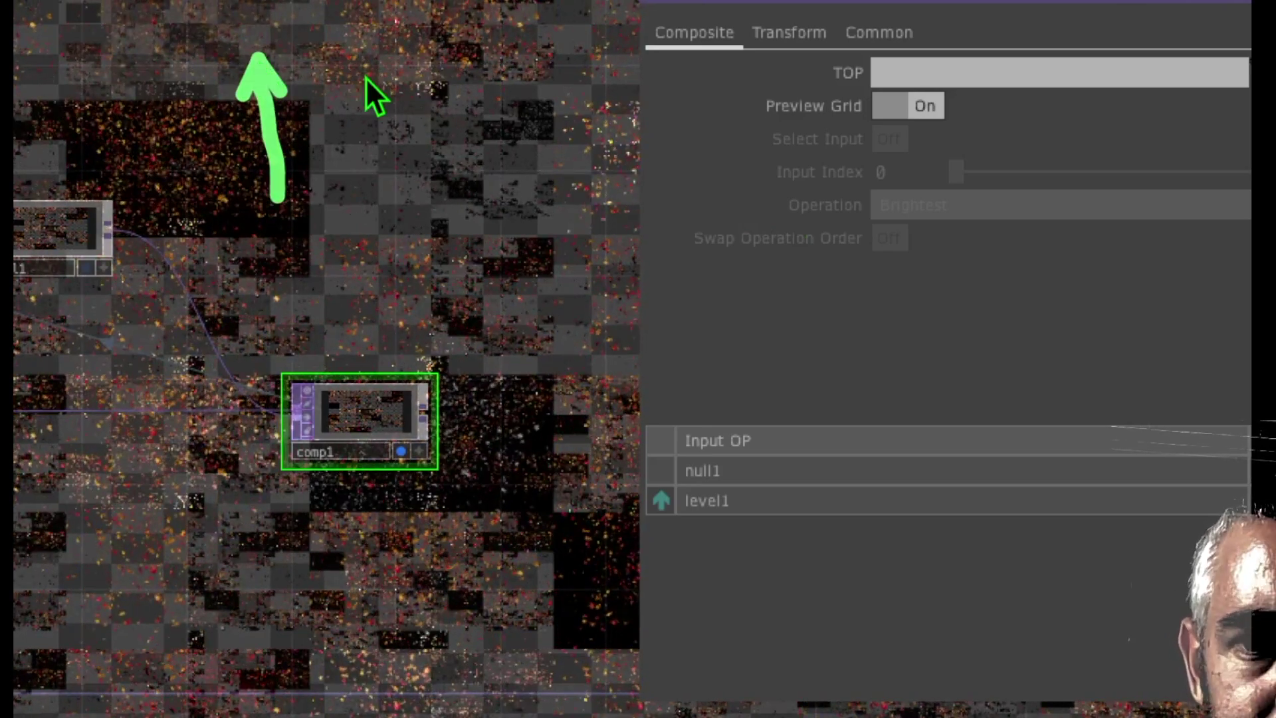
pyautogui.click(909, 106)
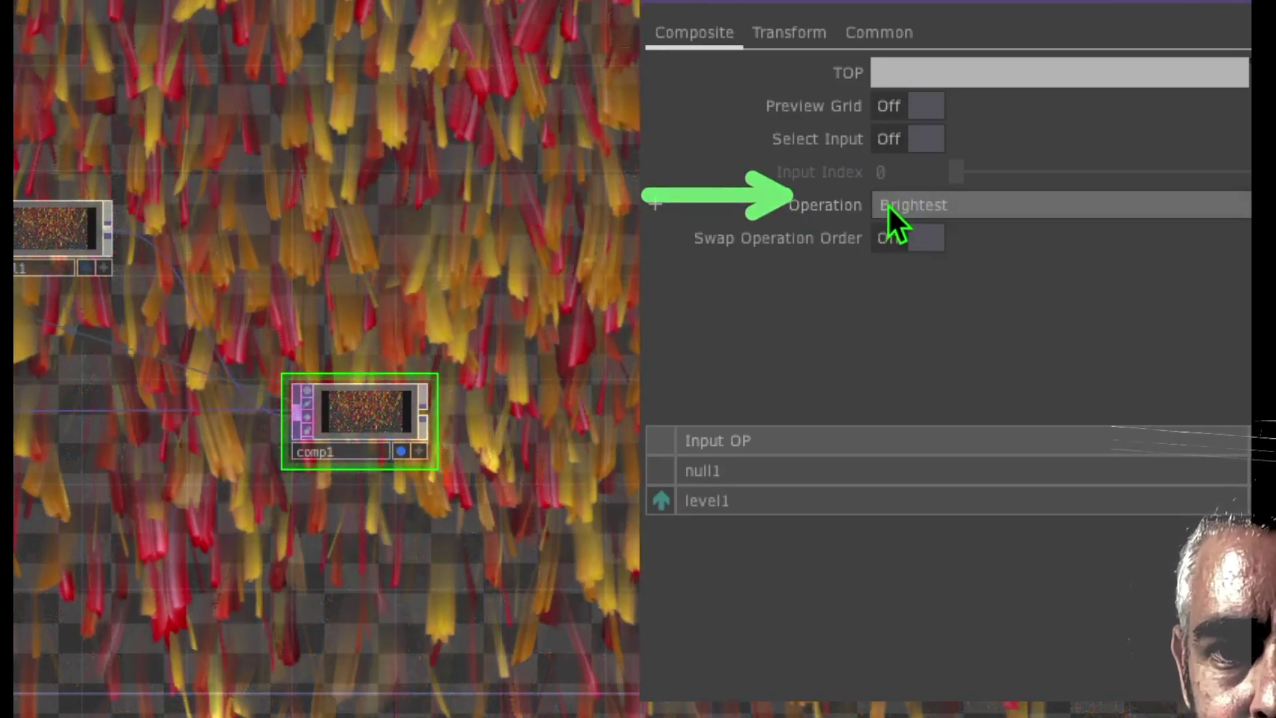
pyautogui.click(888, 205)
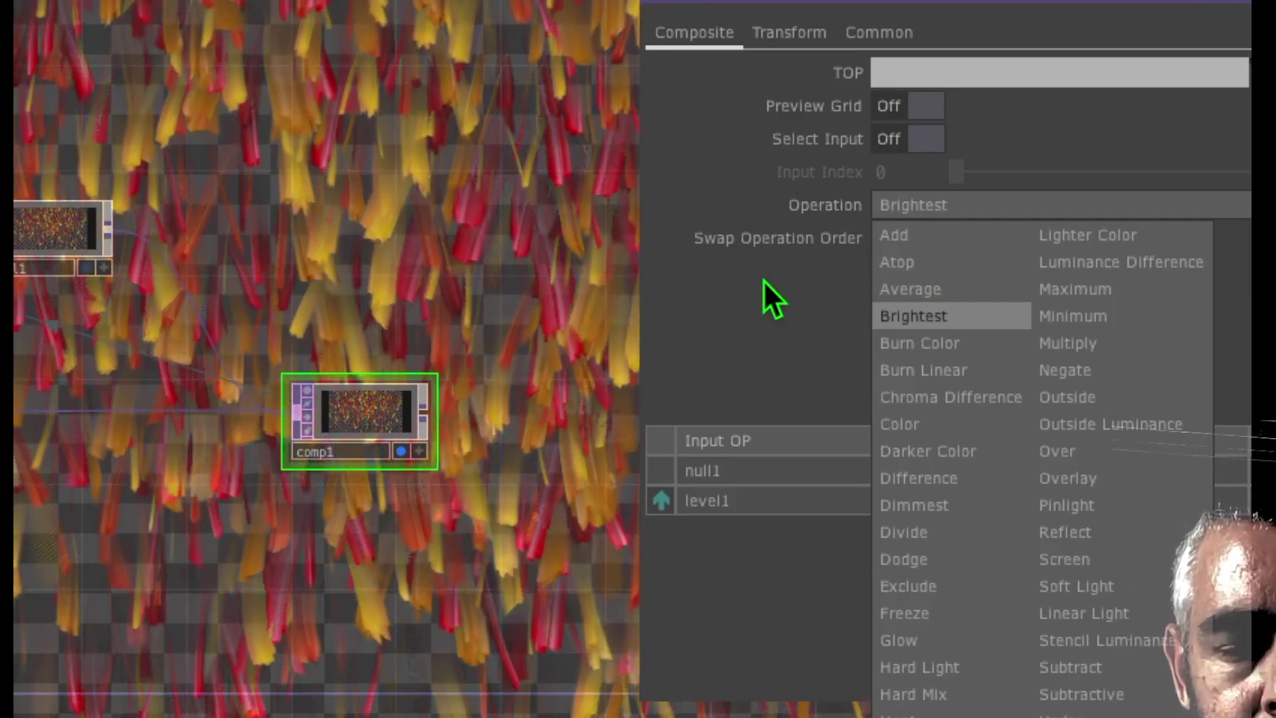
pyautogui.click(764, 282)
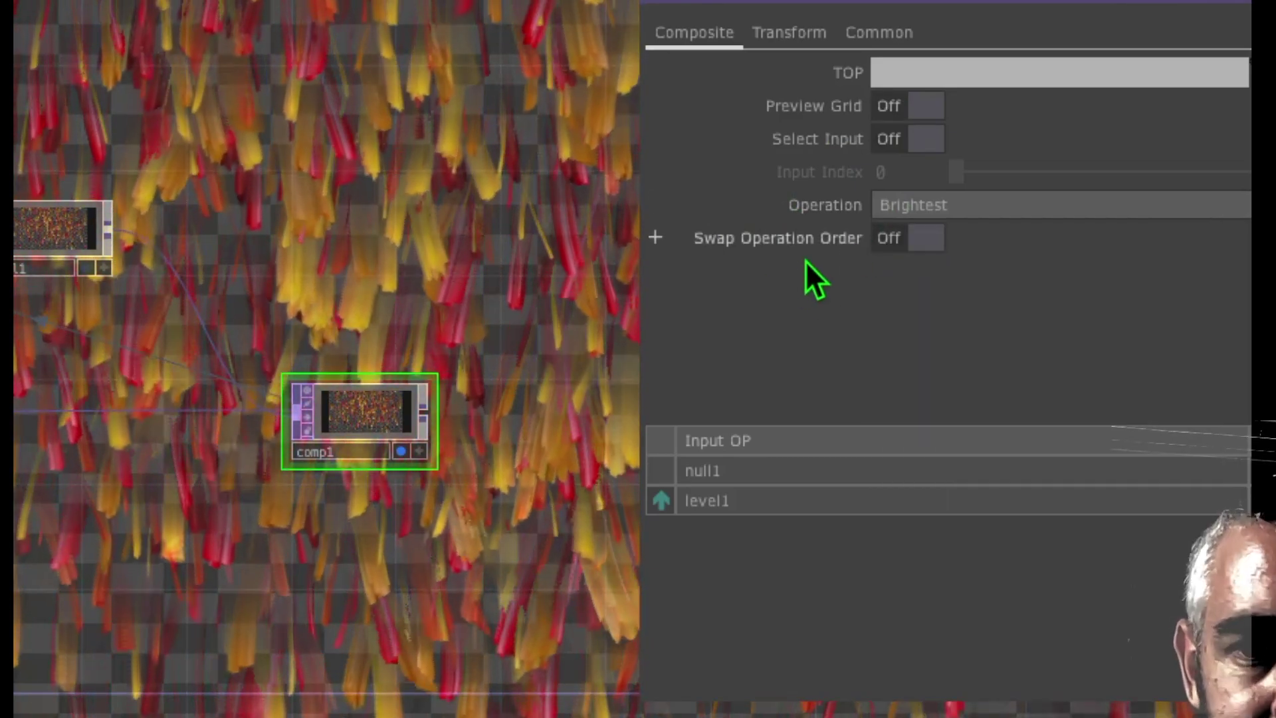
pyautogui.moveTo(744, 343); pyautogui.dragTo(876, 268)
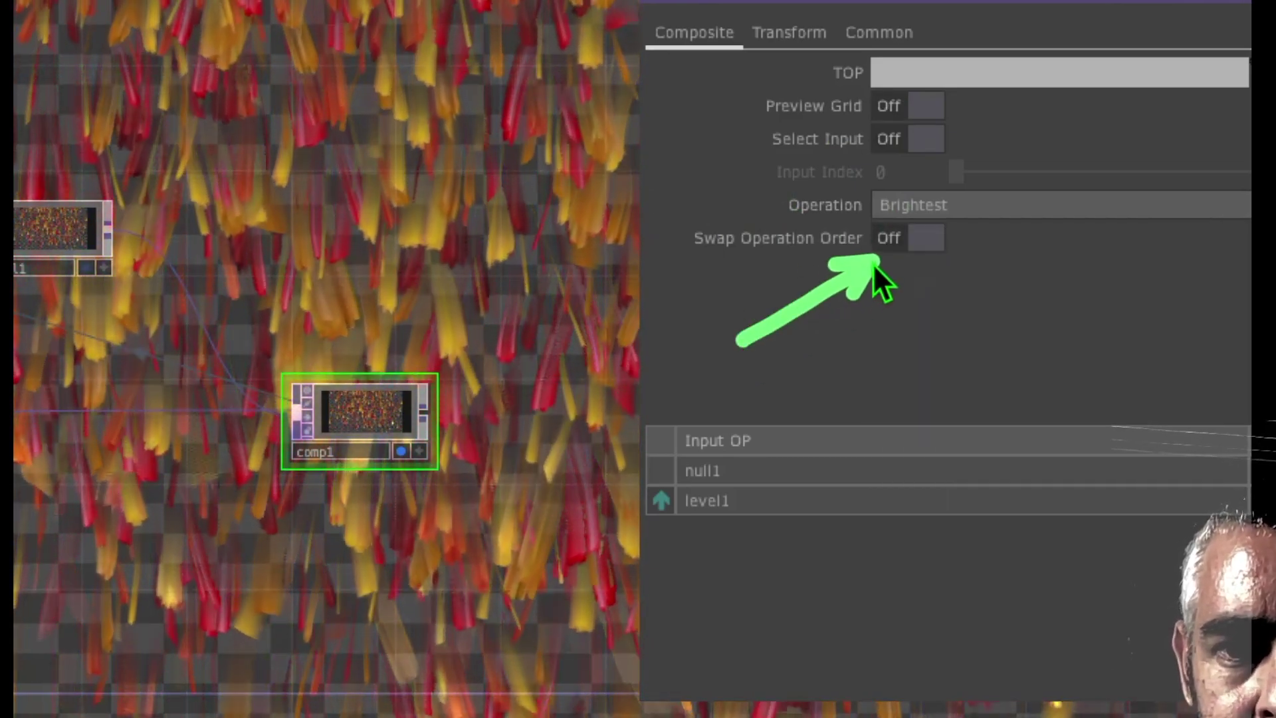
pyautogui.click(904, 245)
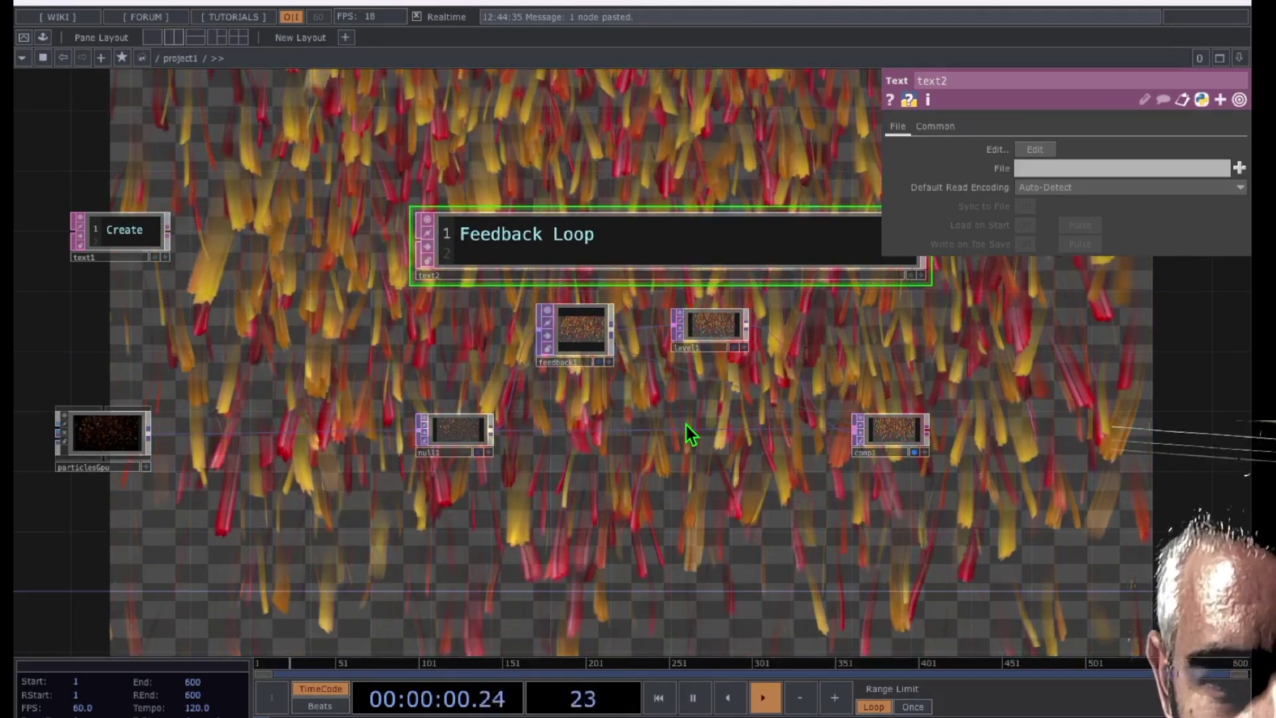
# Review the labelled network from particlesGpu and null1 through feedback1 and level1 to comp1.
pyautogui.moveTo(606, 460); pyautogui.dragTo(664, 481)
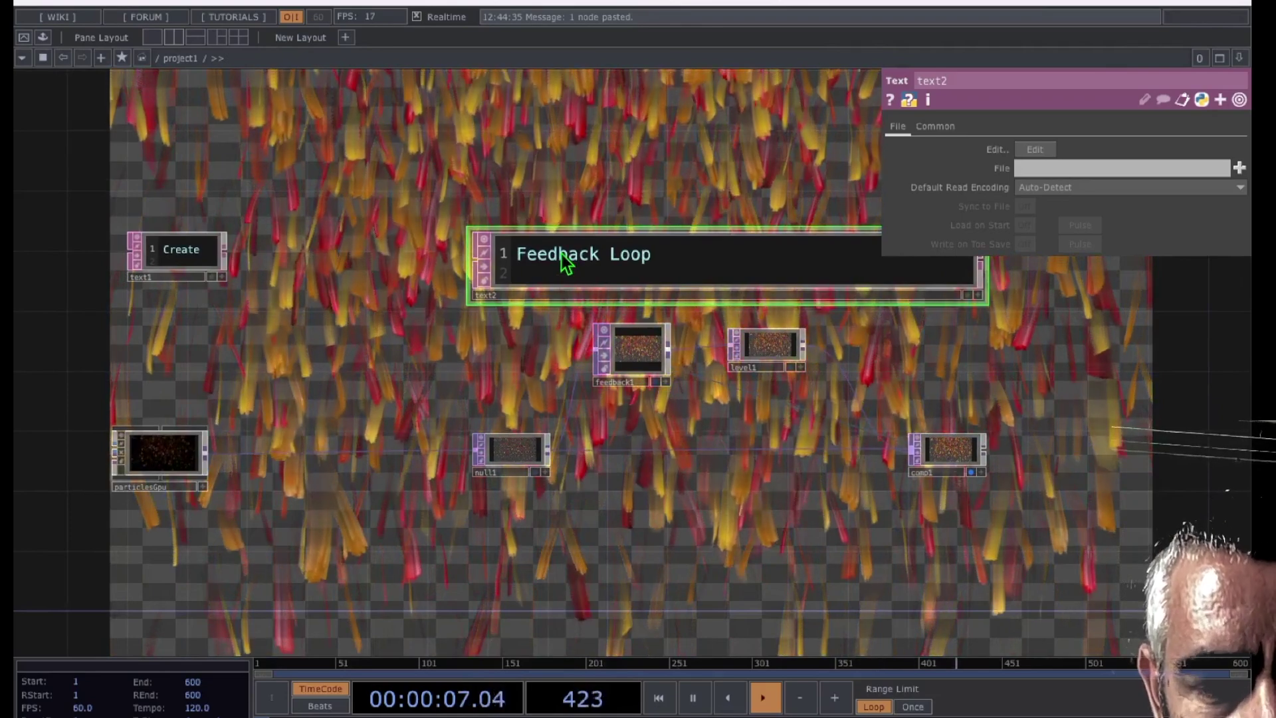
pyautogui.moveTo(409, 362); pyautogui.dragTo(540, 280)
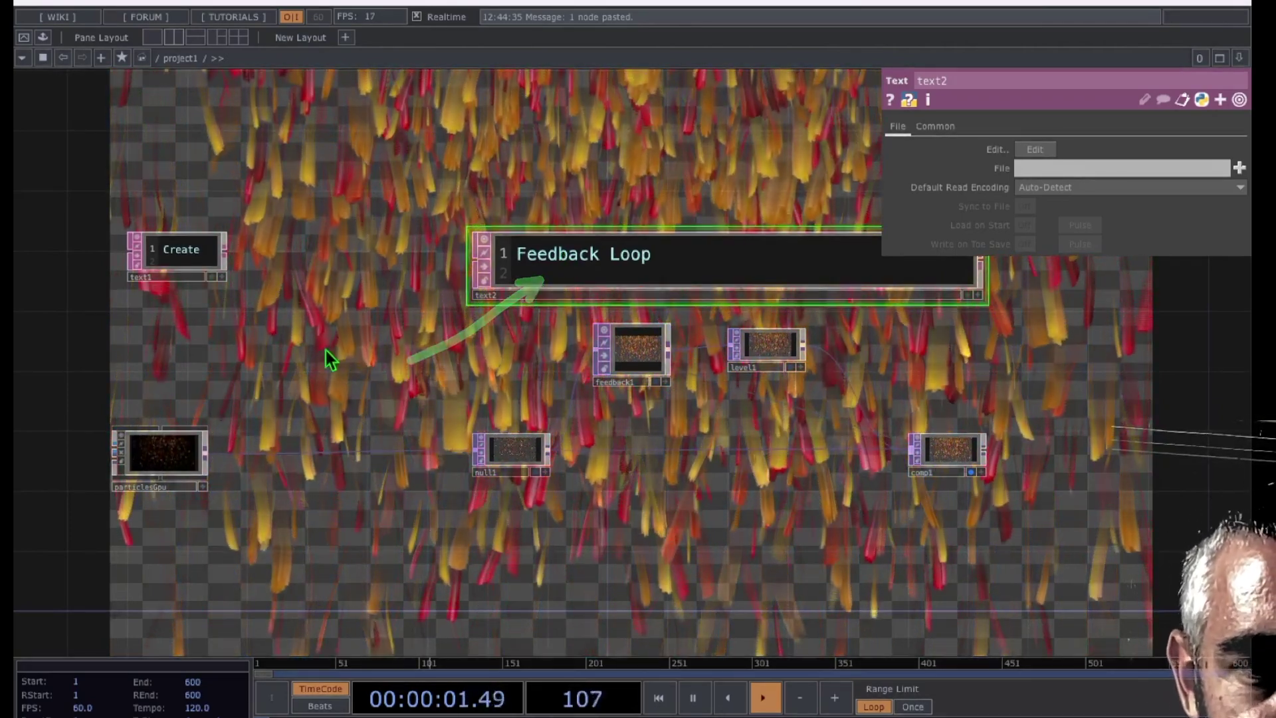
pyautogui.moveTo(357, 365); pyautogui.dragTo(258, 318)
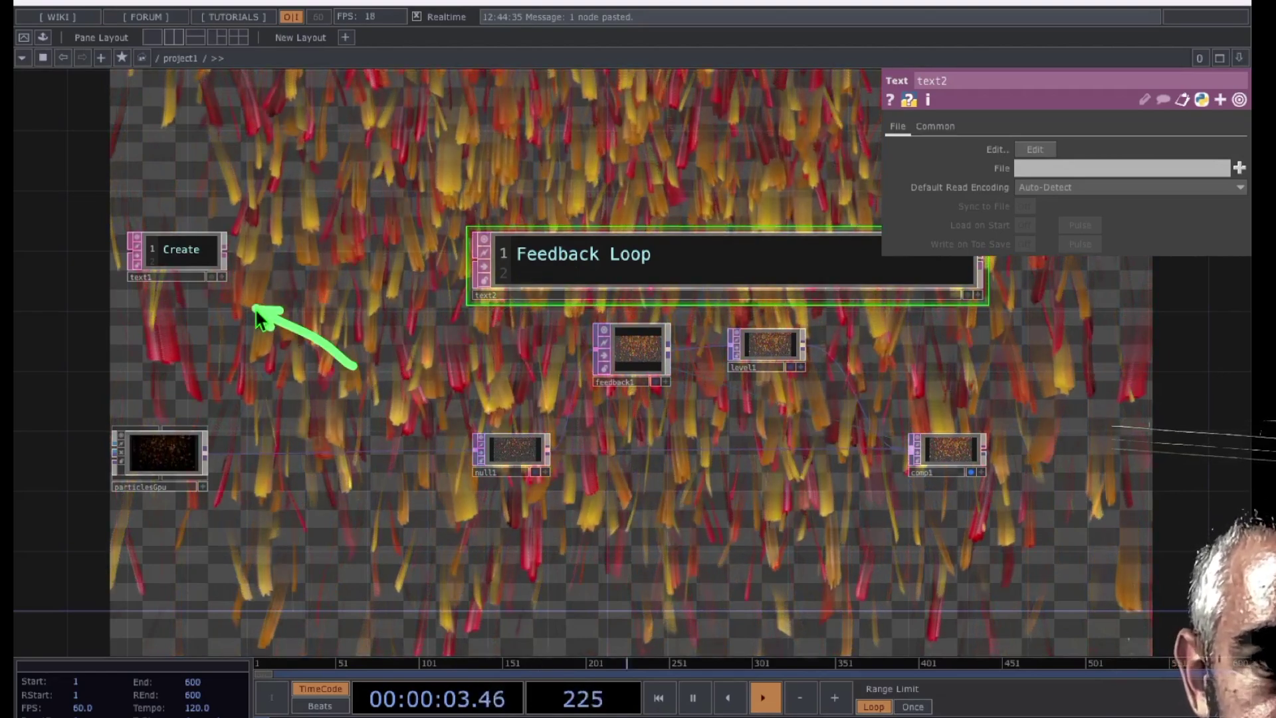
pyautogui.moveTo(325, 347); pyautogui.dragTo(256, 406)
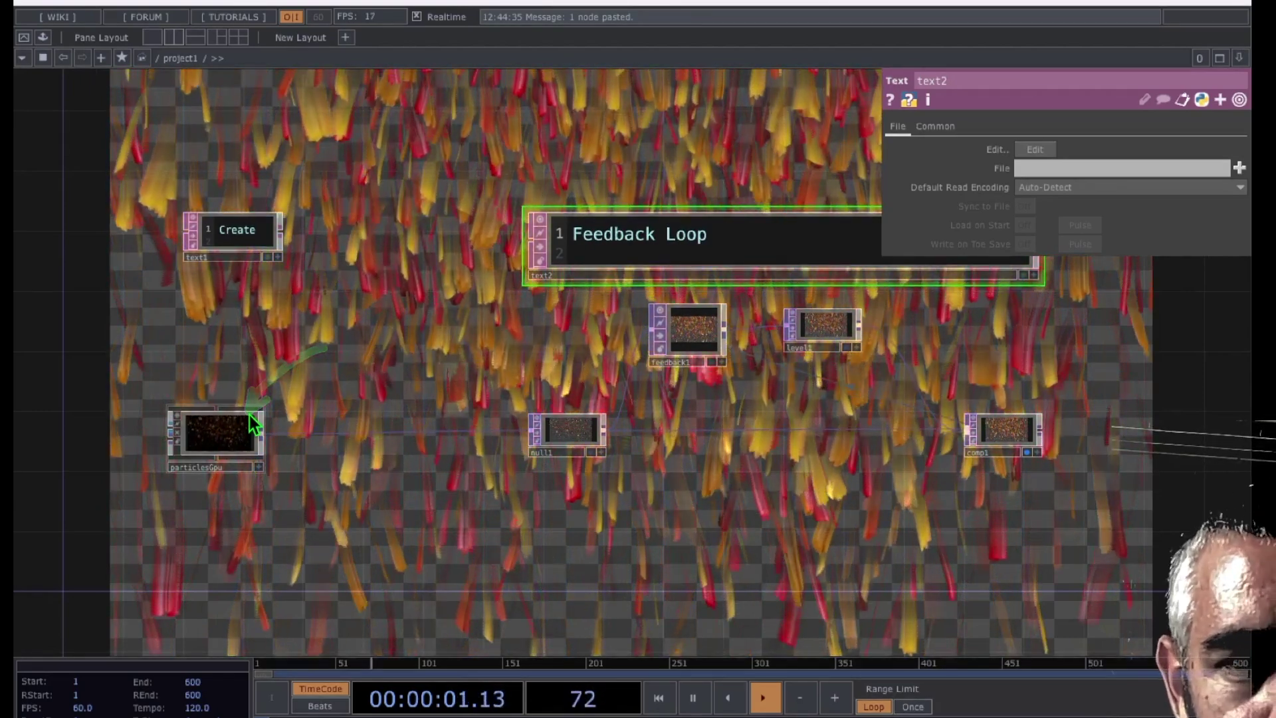
pyautogui.moveTo(408, 385); pyautogui.dragTo(416, 357)
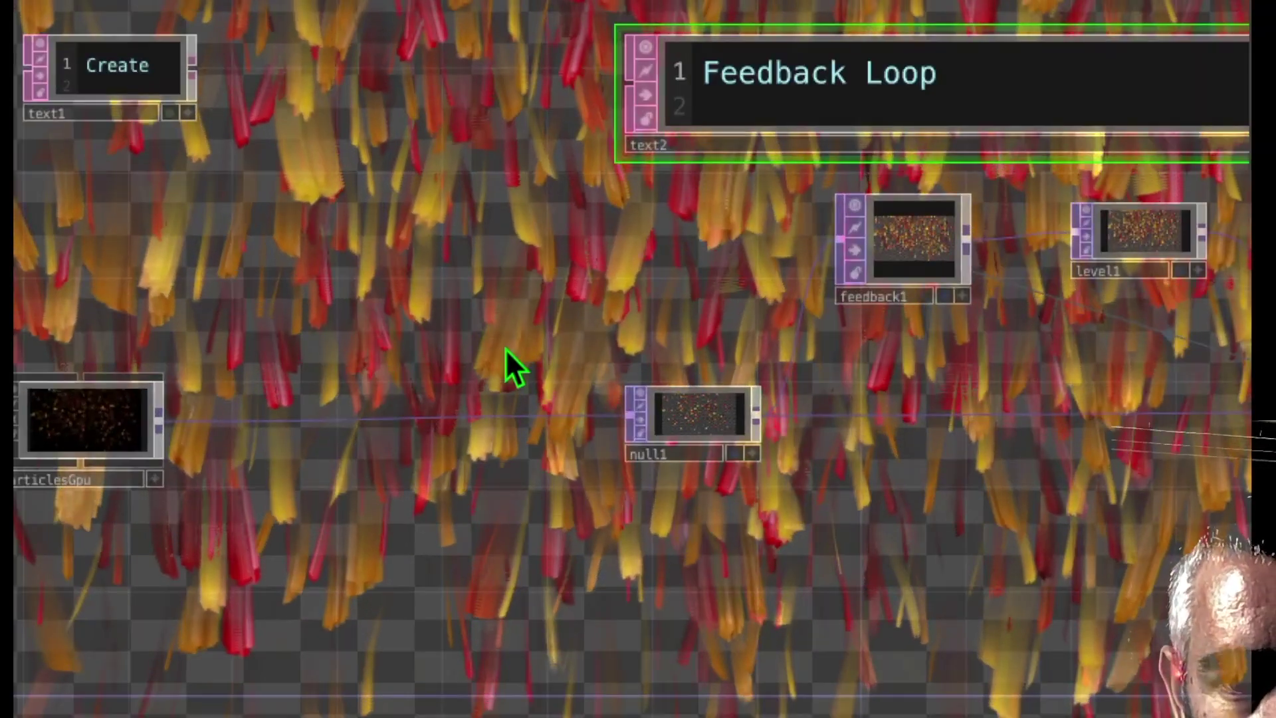
pyautogui.moveTo(491, 345)
pyautogui.mouseDown()
pyautogui.moveTo(462, 344)
pyautogui.moveTo(568, 386)
pyautogui.mouseUp()
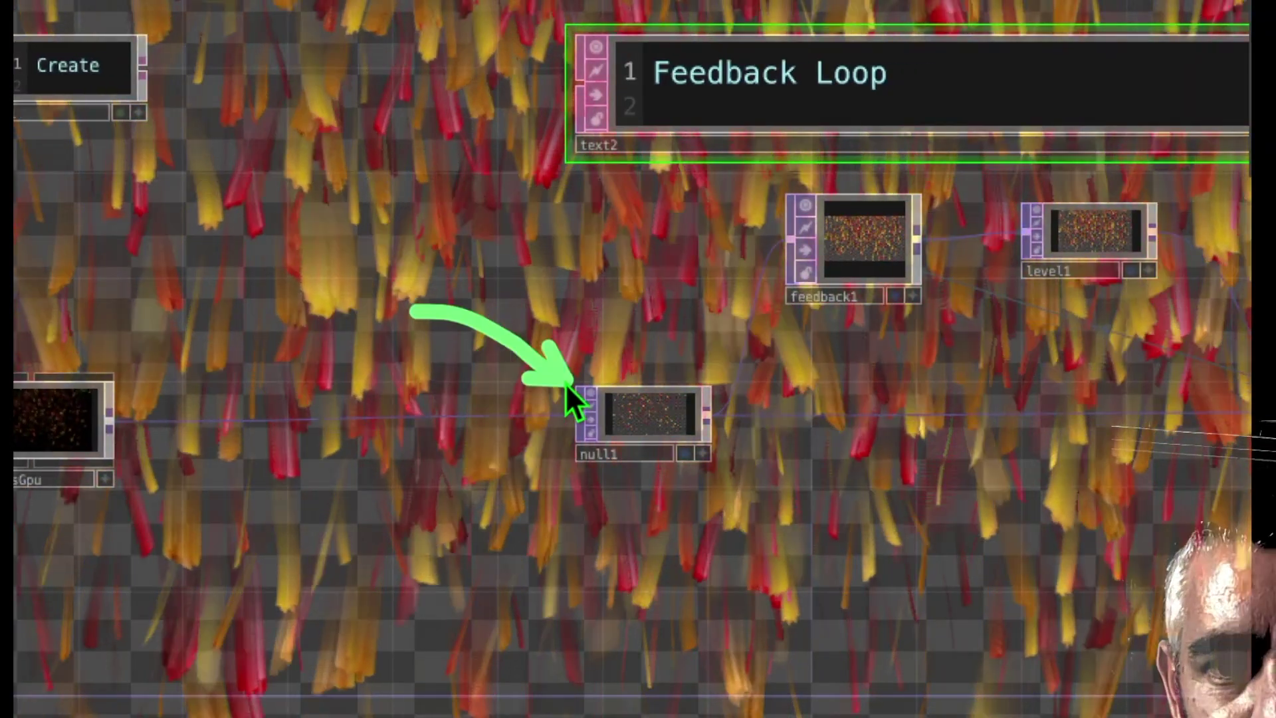
pyautogui.moveTo(680, 312); pyautogui.dragTo(599, 302)
pyautogui.moveTo(417, 206); pyautogui.dragTo(499, 160)
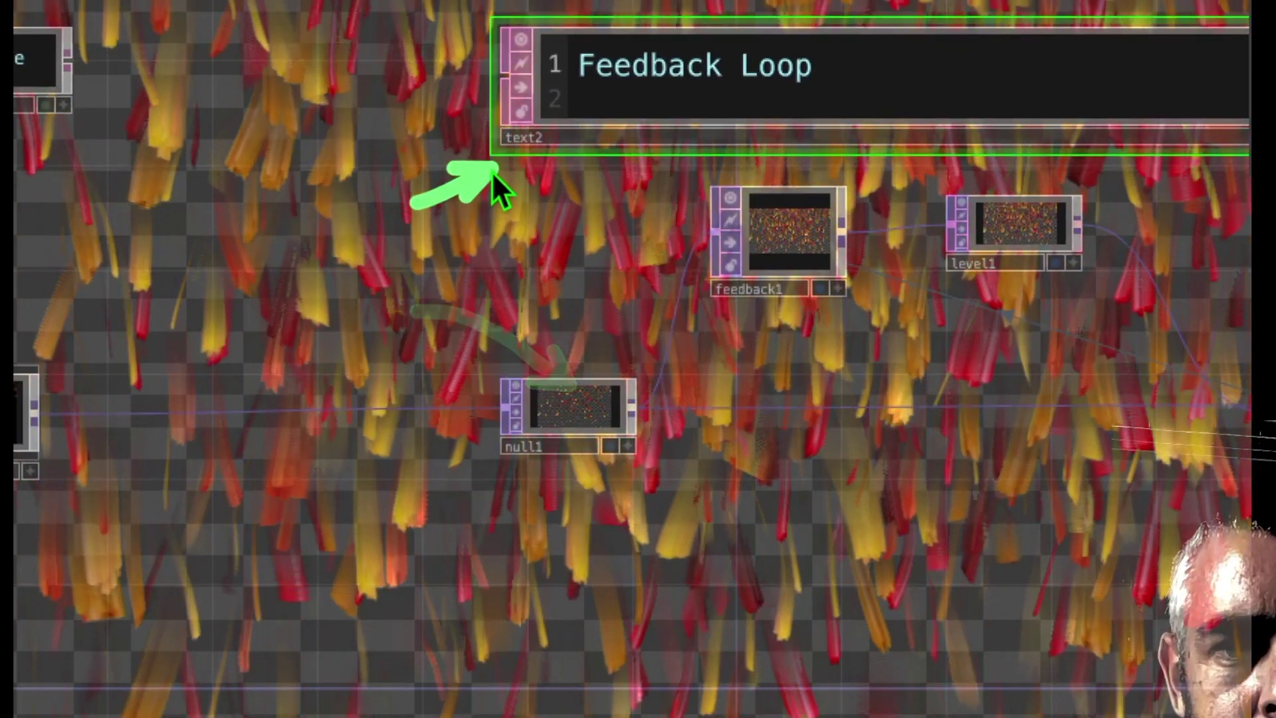
pyautogui.moveTo(601, 285)
pyautogui.mouseDown()
pyautogui.moveTo(441, 265)
pyautogui.moveTo(369, 293)
pyautogui.mouseUp()
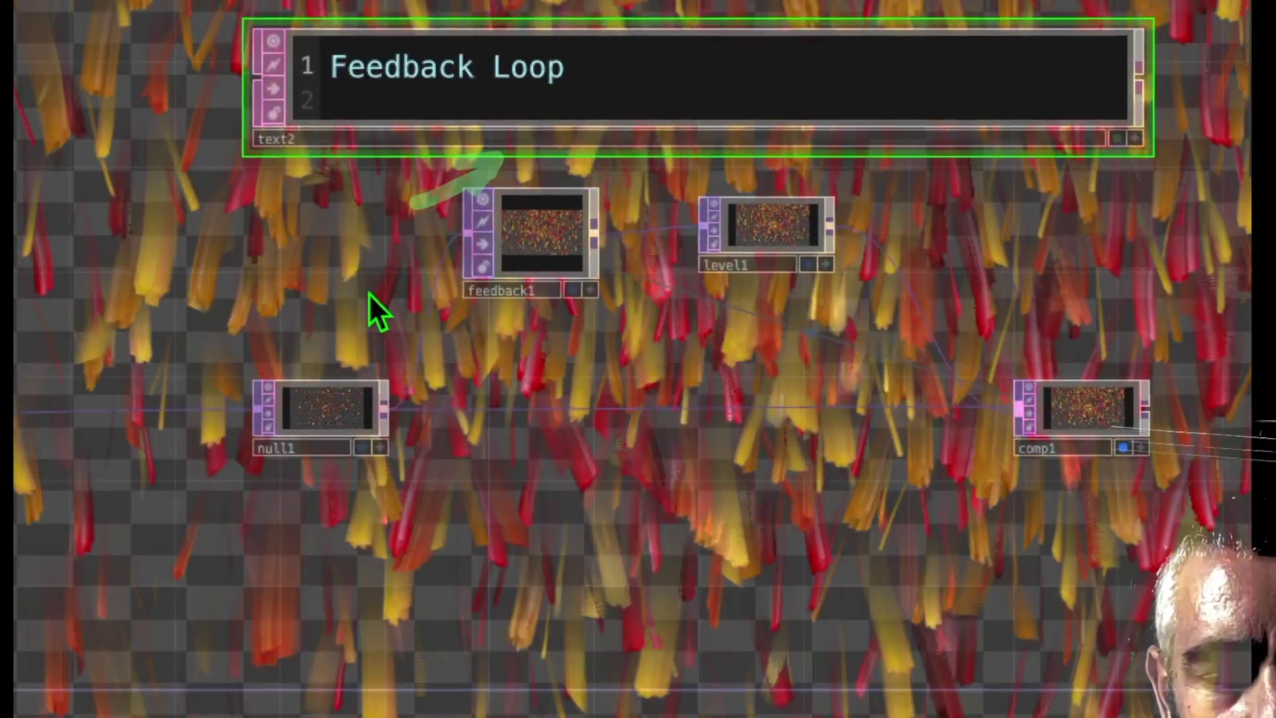
pyautogui.moveTo(418, 389); pyautogui.dragTo(453, 267)
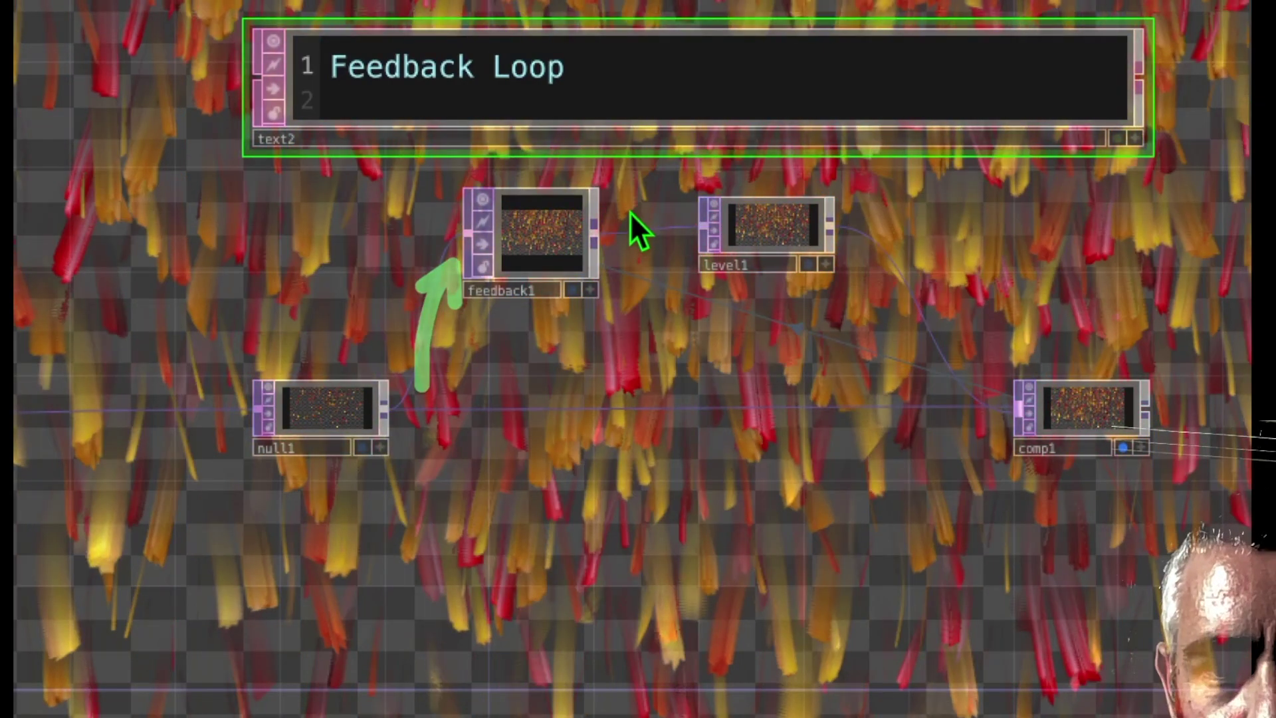
pyautogui.moveTo(633, 228)
pyautogui.mouseDown()
pyautogui.moveTo(530, 206)
pyautogui.moveTo(506, 230)
pyautogui.moveTo(592, 226)
pyautogui.mouseUp()
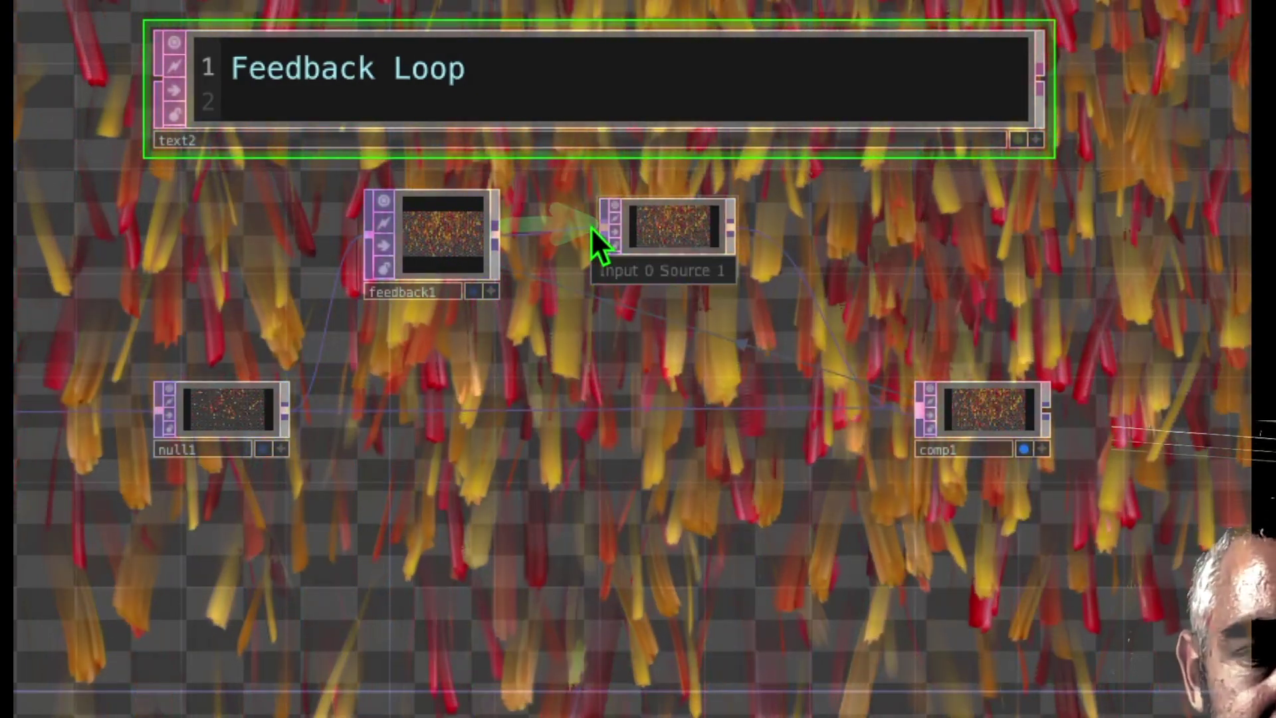
pyautogui.moveTo(818, 206)
pyautogui.mouseDown()
pyautogui.moveTo(708, 195)
pyautogui.moveTo(692, 211)
pyautogui.mouseUp()
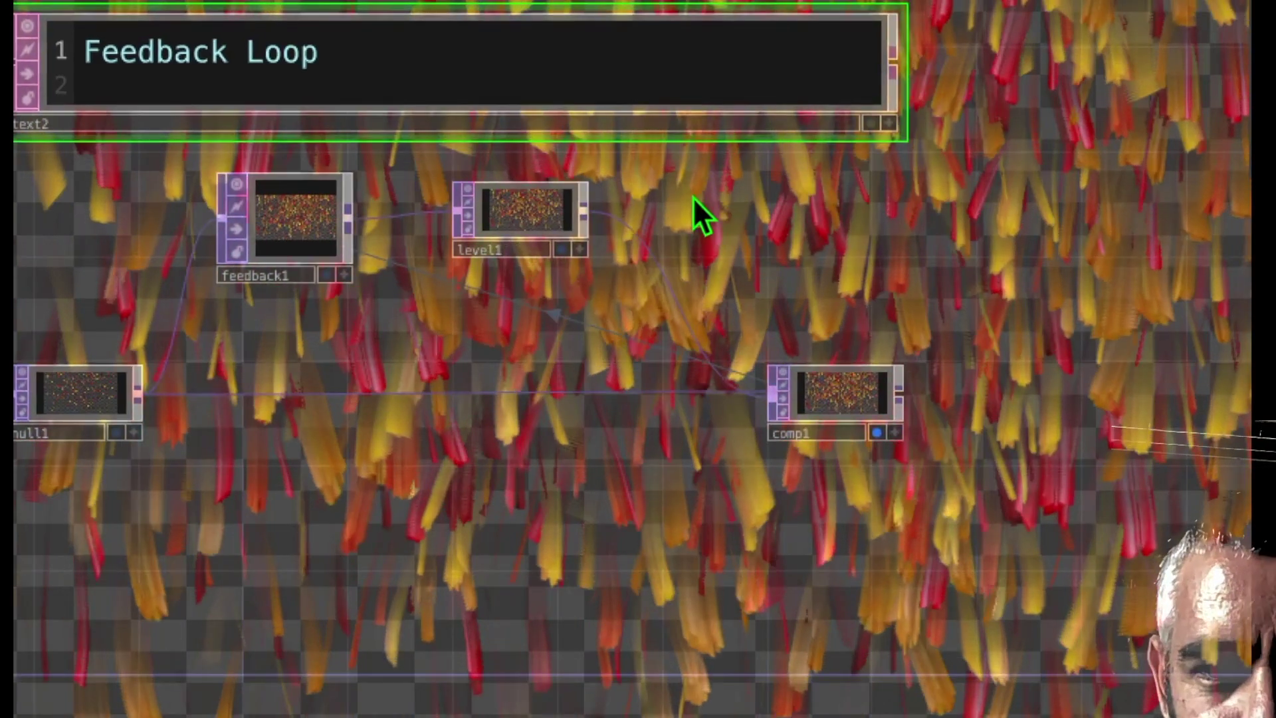
pyautogui.moveTo(601, 212); pyautogui.dragTo(745, 382)
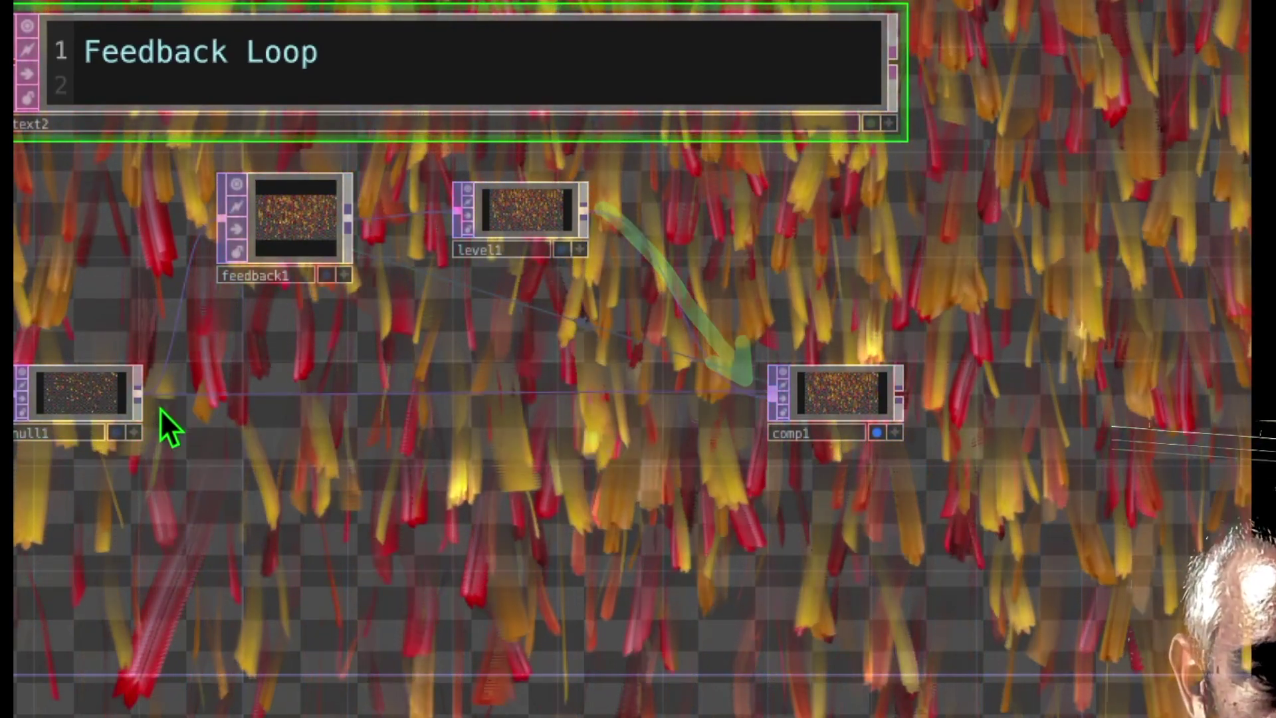
# Turn off Monochrome on the Noise TOP below particlesGpu.
pyautogui.moveTo(159, 404)
pyautogui.mouseDown()
pyautogui.moveTo(754, 394)
pyautogui.moveTo(746, 413)
pyautogui.moveTo(673, 396)
pyautogui.moveTo(424, 313)
pyautogui.mouseUp()
pyautogui.press('p')
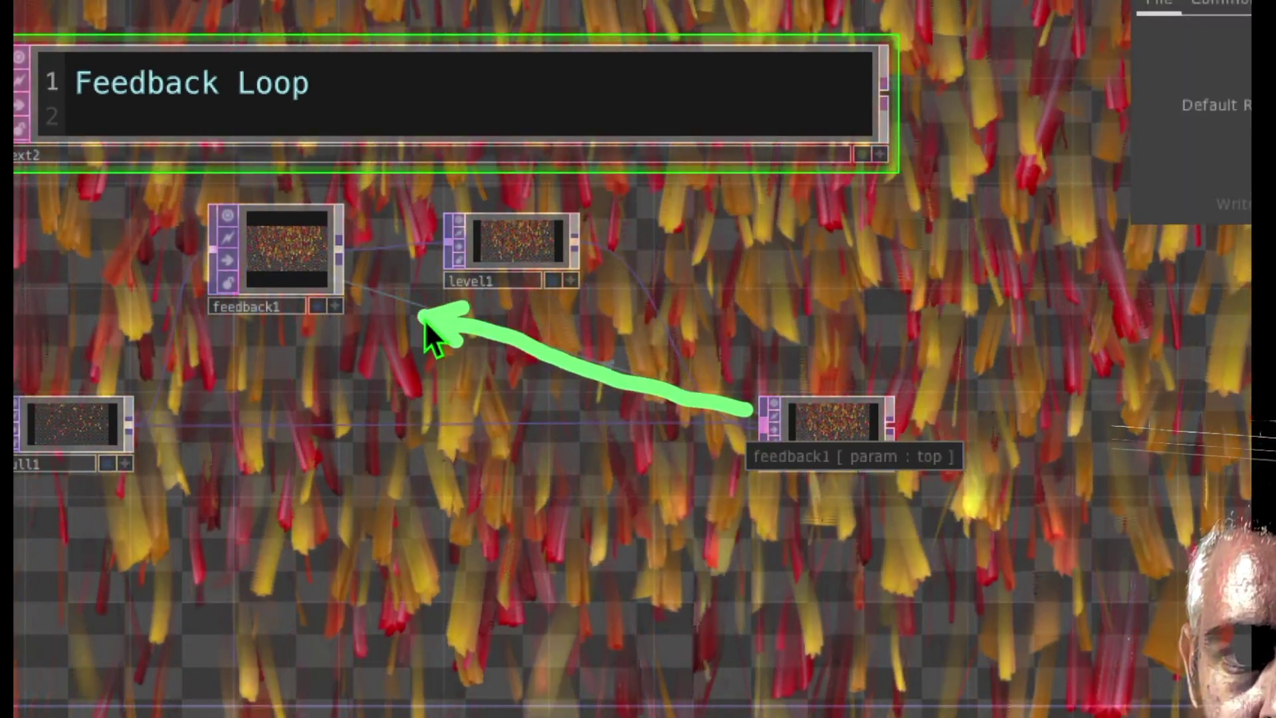
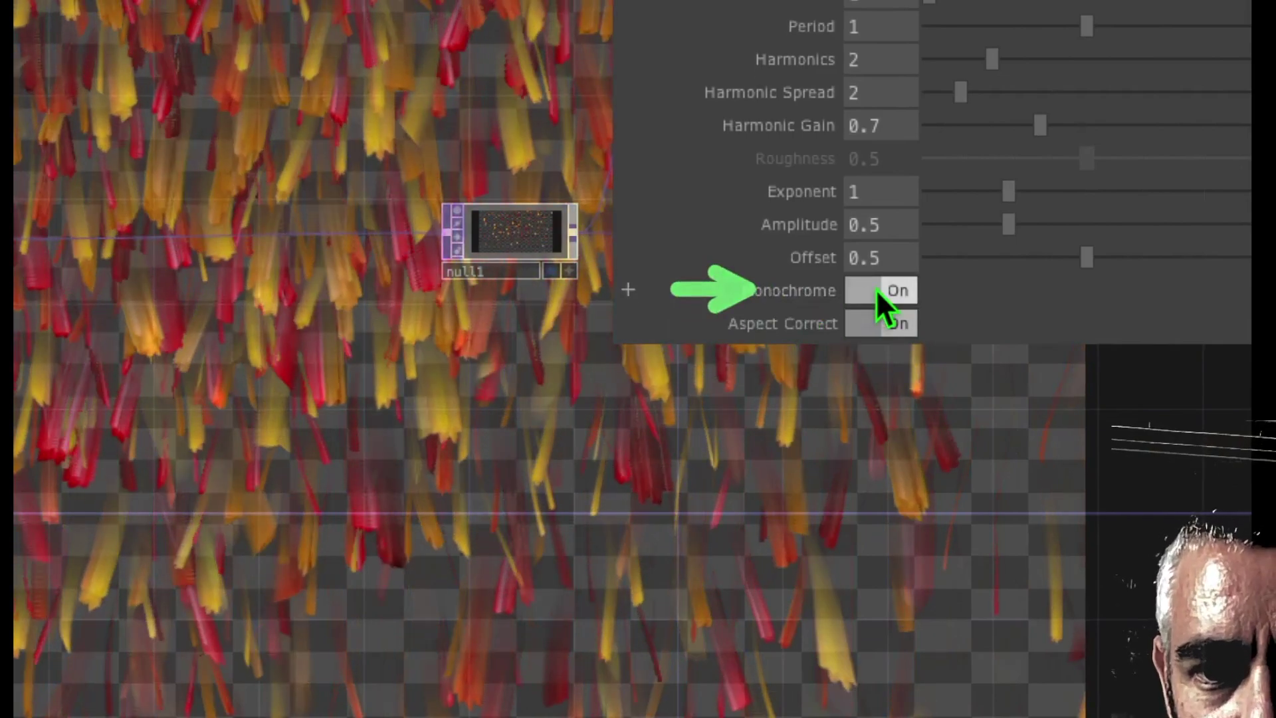
pyautogui.click(876, 290)
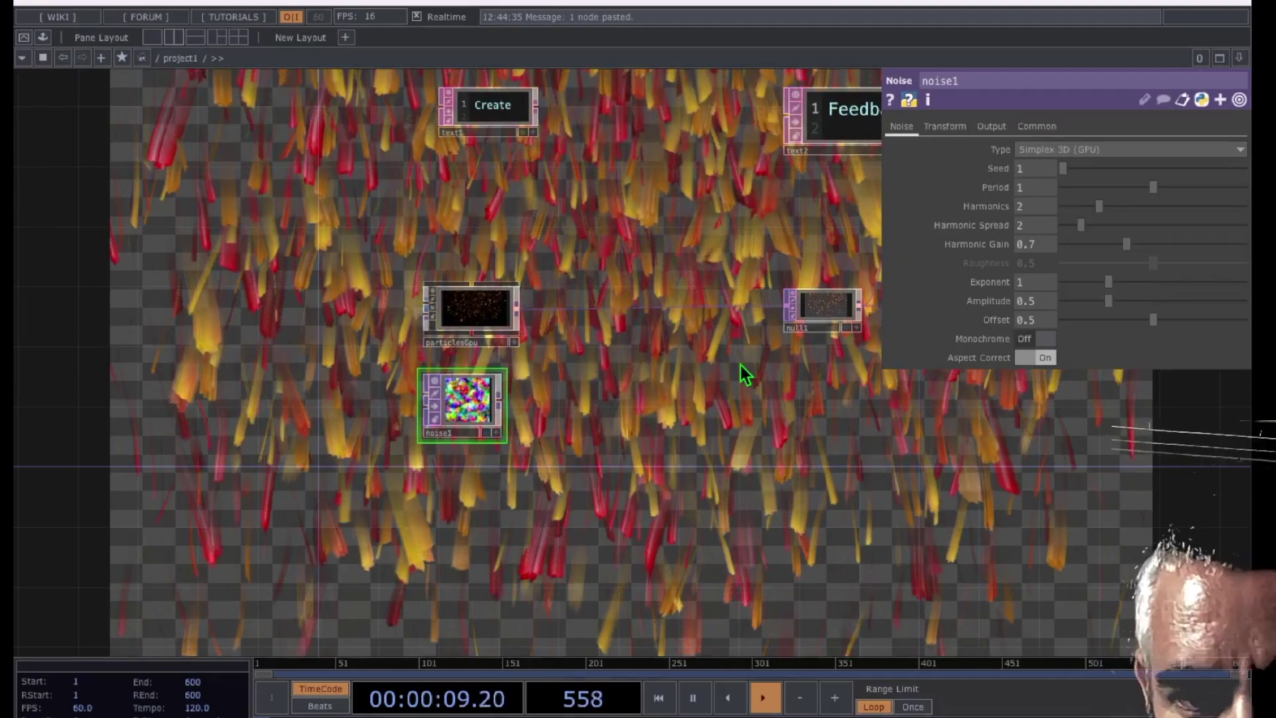
# Insert a Composite TOP into the connection between particlesGpu and null1.
pyautogui.moveTo(465, 397)
pyautogui.mouseDown()
pyautogui.moveTo(465, 412)
pyautogui.moveTo(471, 399)
pyautogui.mouseUp()
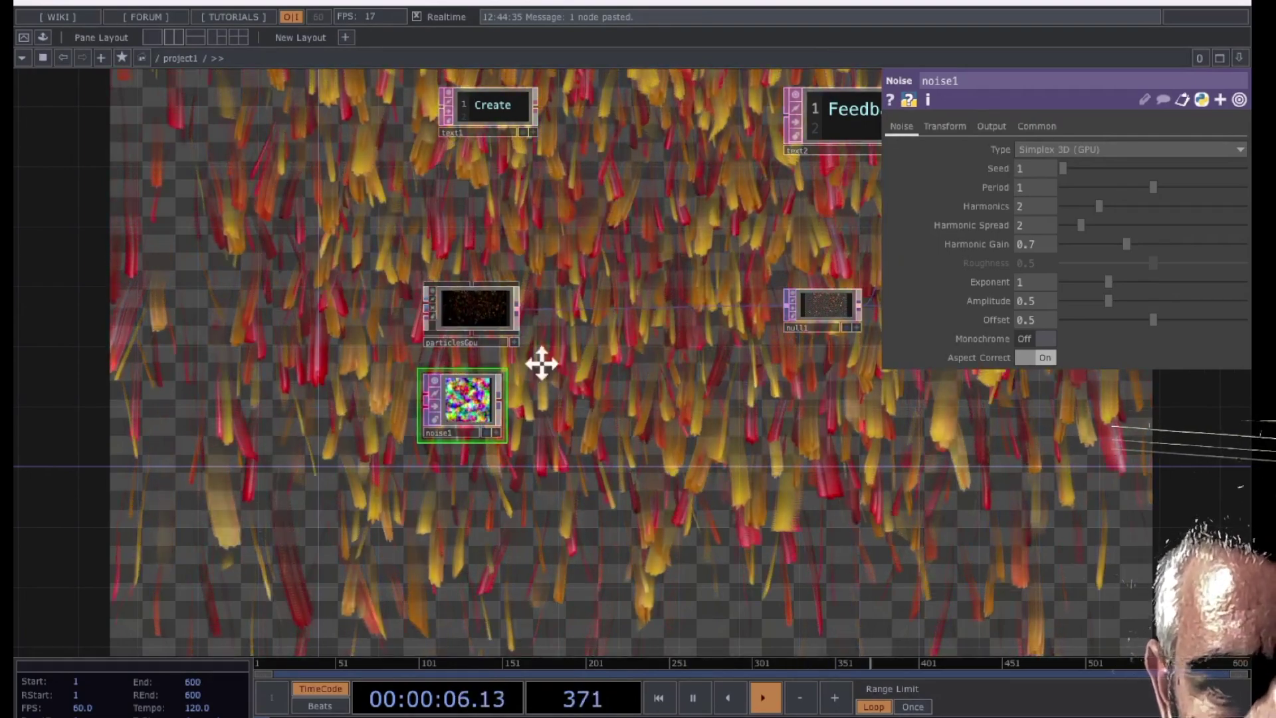
pyautogui.moveTo(577, 368); pyautogui.dragTo(501, 369)
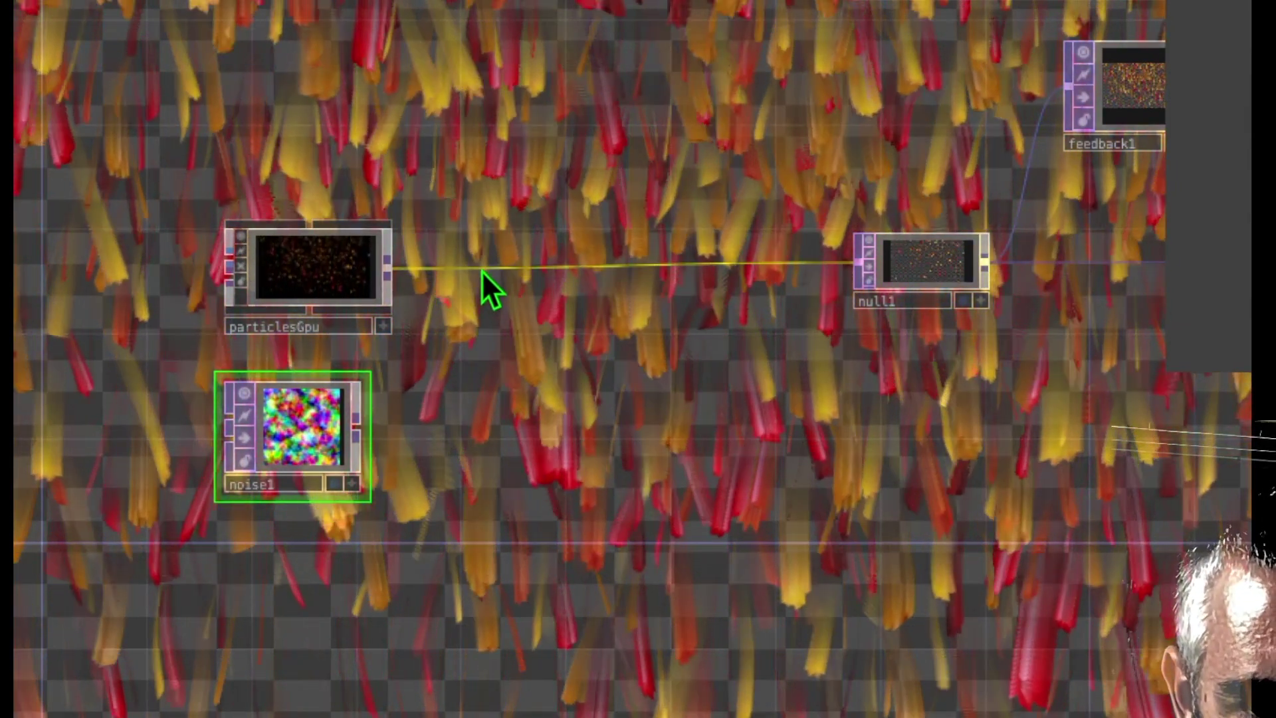
pyautogui.click(483, 281)
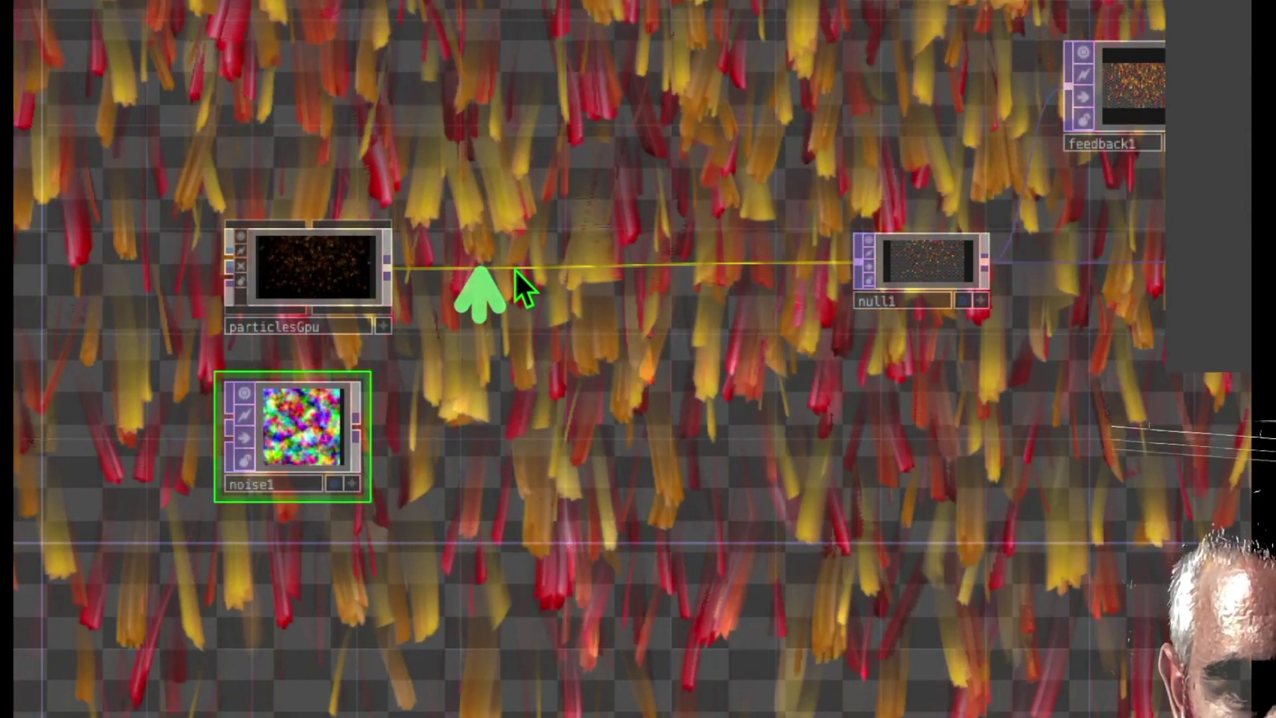
pyautogui.rightClick(515, 269)
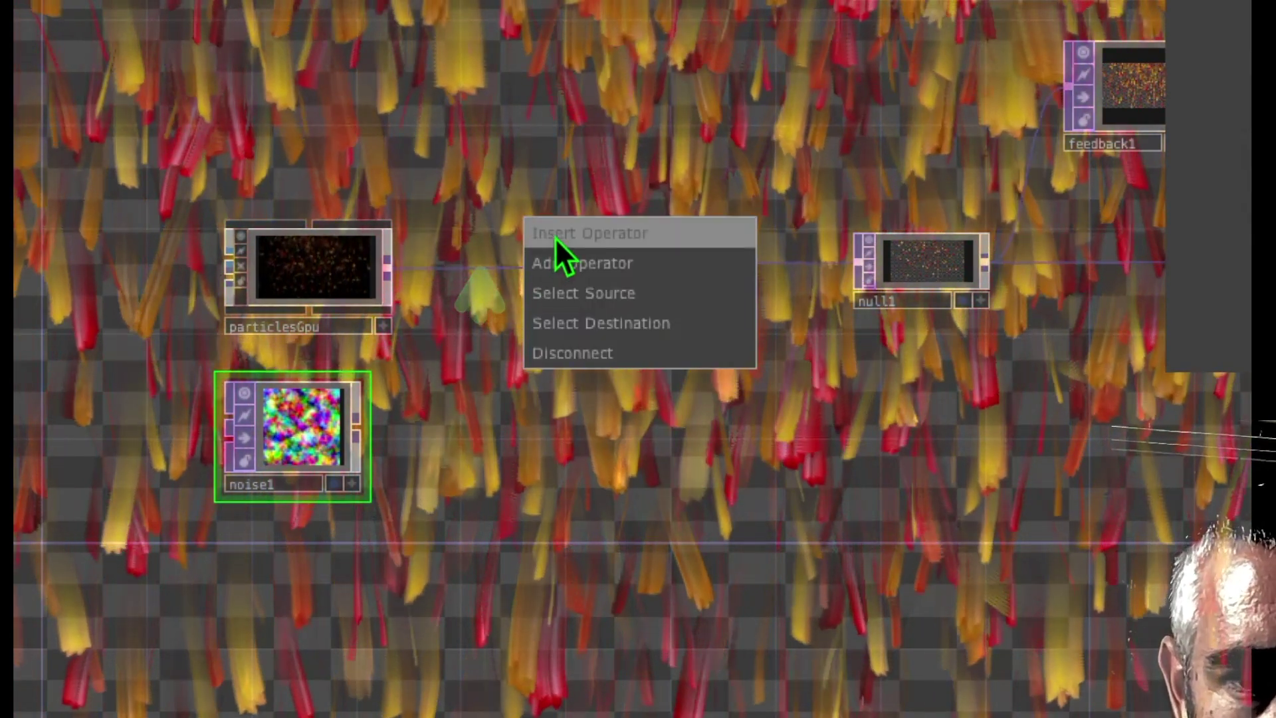
pyautogui.click(556, 234)
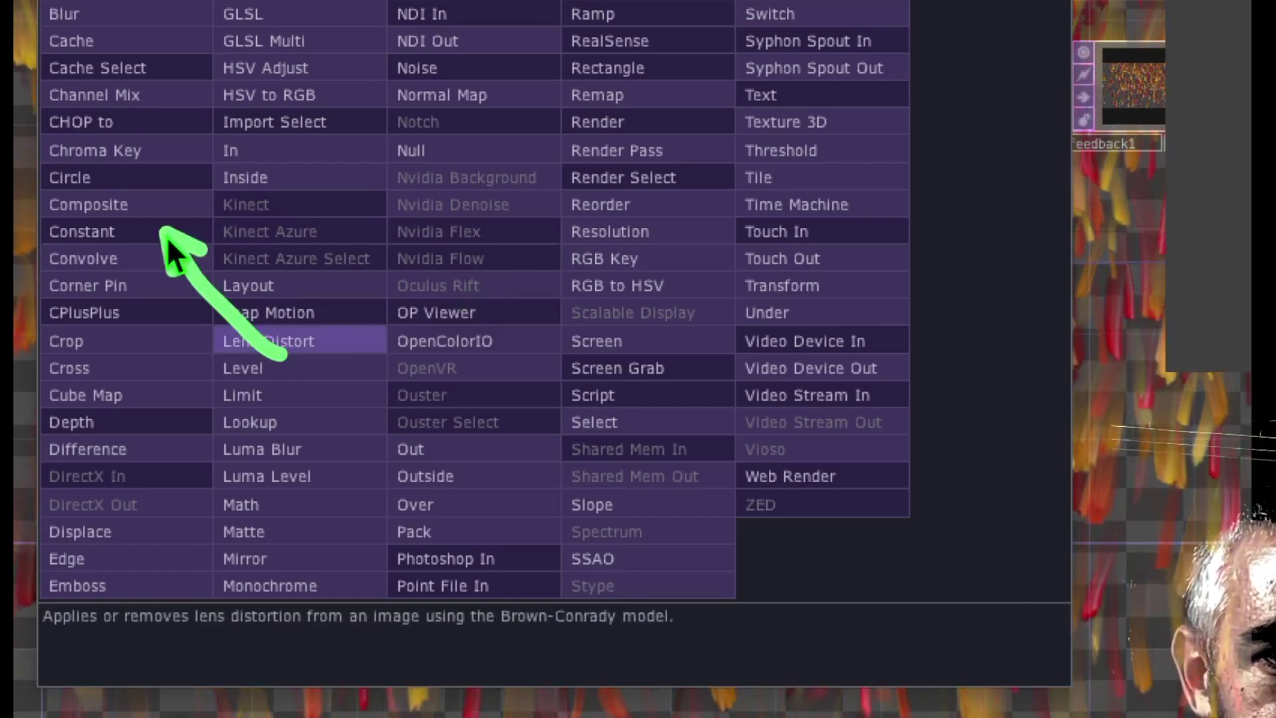
pyautogui.click(122, 209)
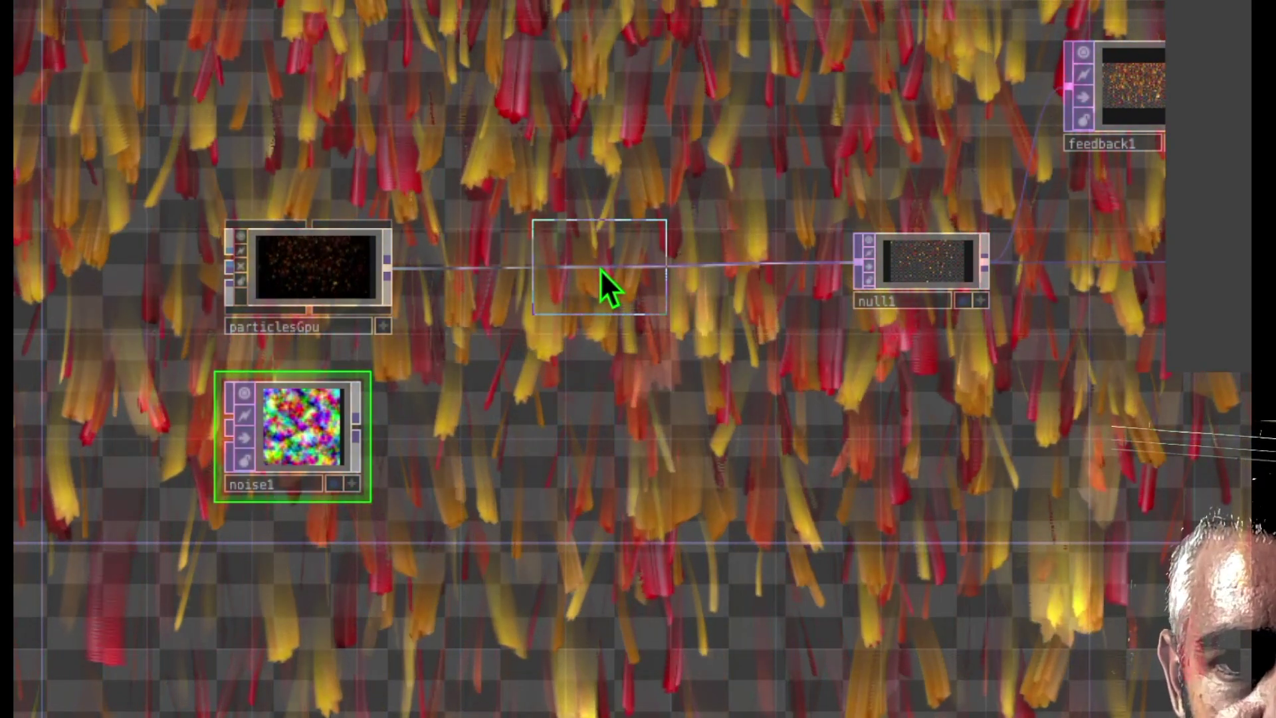
pyautogui.click(549, 271)
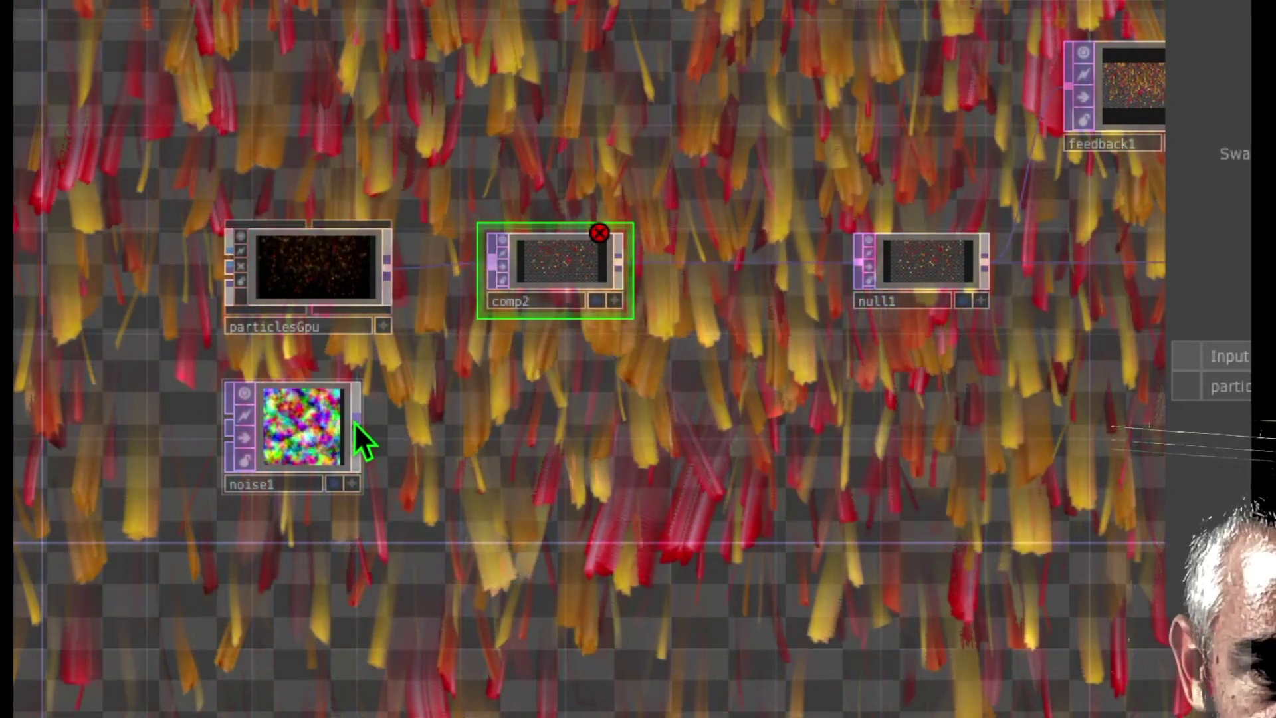
# Connect noise1's output to the input of comp2 as its second source.
pyautogui.moveTo(357, 426); pyautogui.dragTo(477, 268)
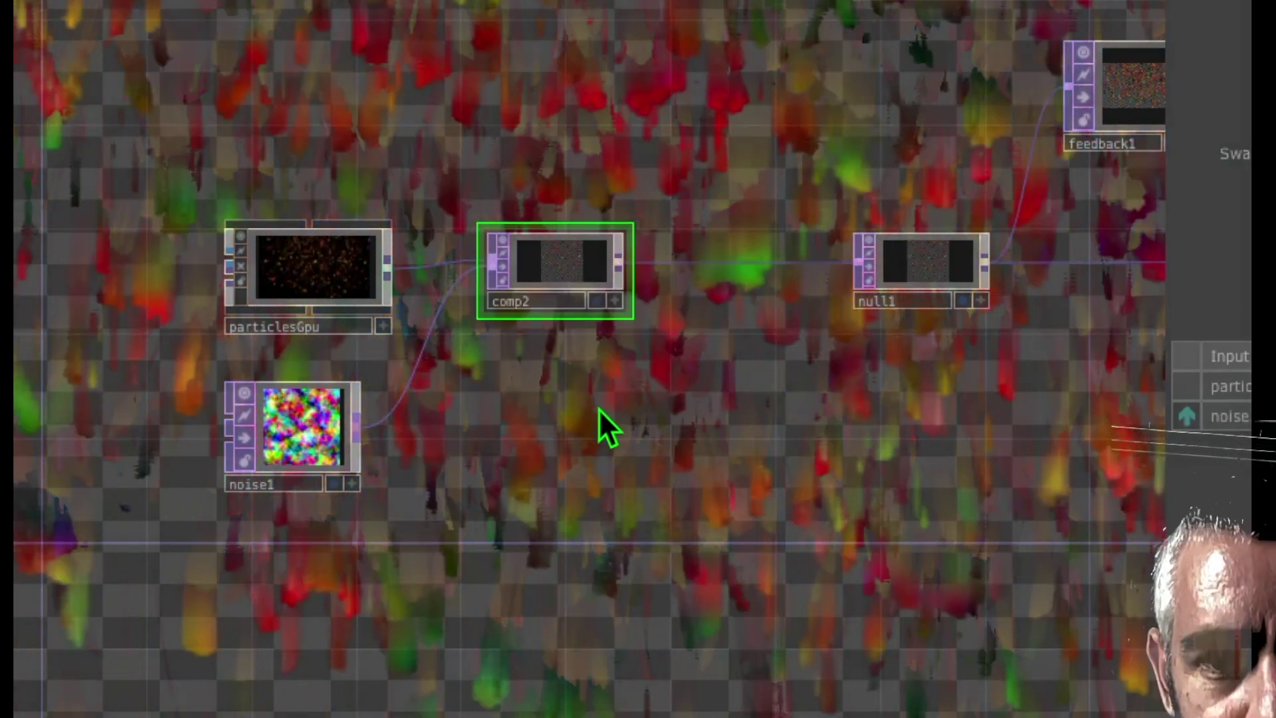
pyautogui.moveTo(674, 421); pyautogui.dragTo(505, 427)
pyautogui.moveTo(396, 436); pyautogui.dragTo(541, 431)
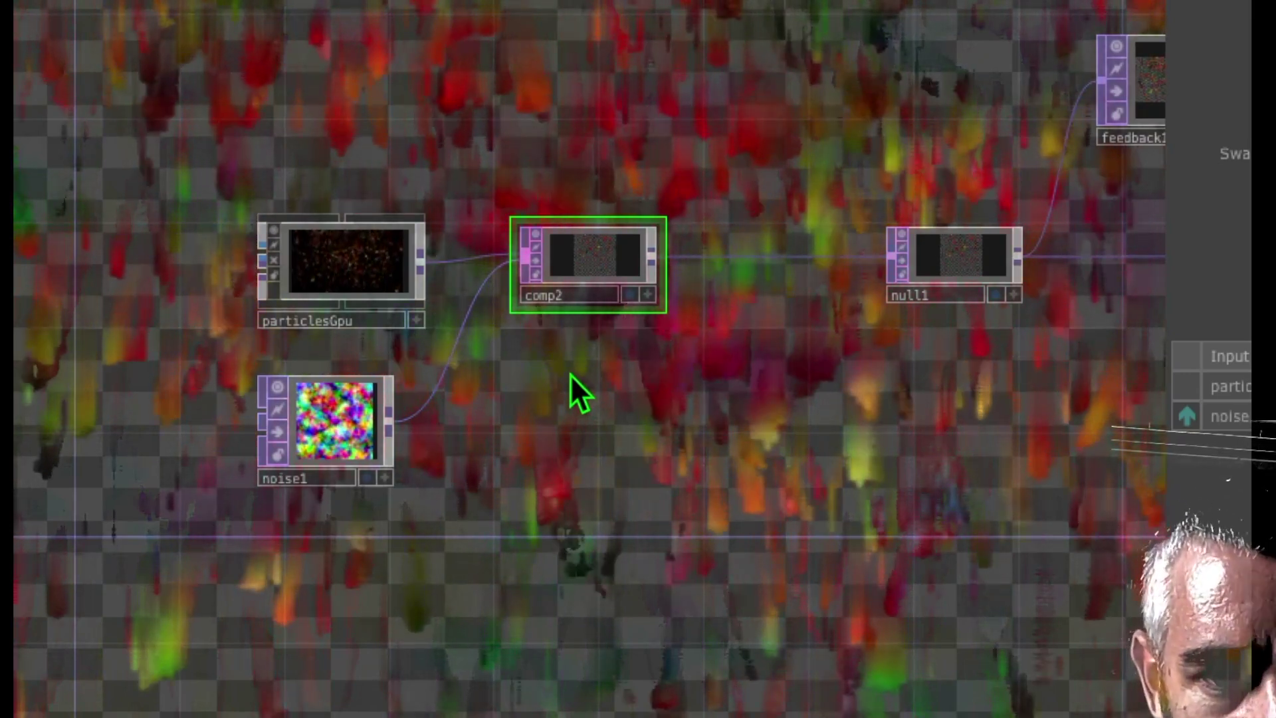
# Set the Period of noise1 to 2.
pyautogui.click(345, 412)
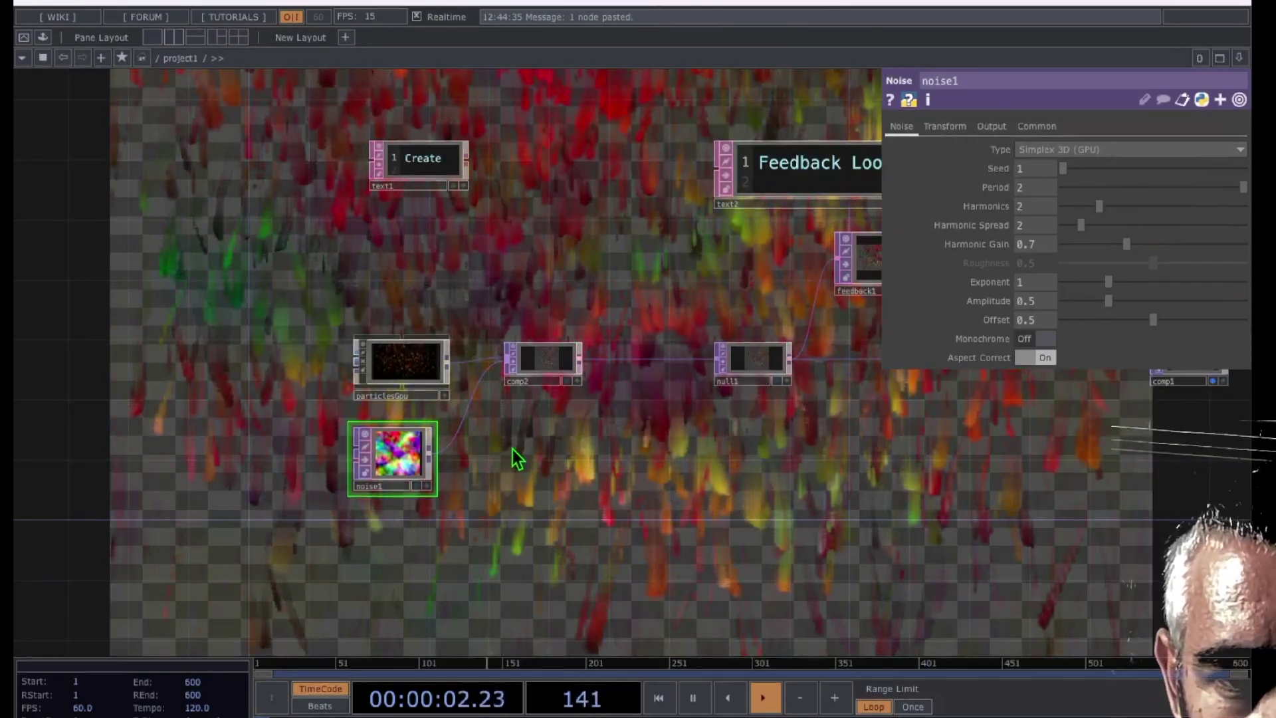
pyautogui.moveTo(516, 456); pyautogui.dragTo(530, 461)
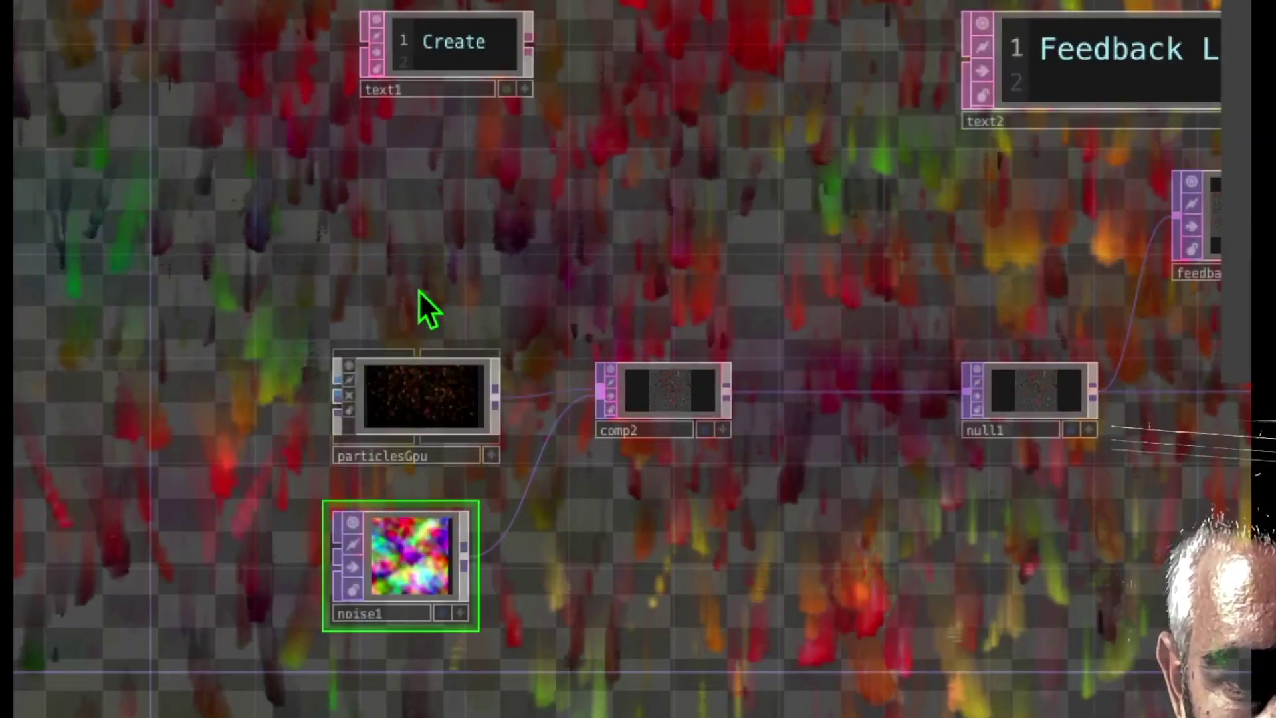
pyautogui.moveTo(419, 290); pyautogui.dragTo(419, 242)
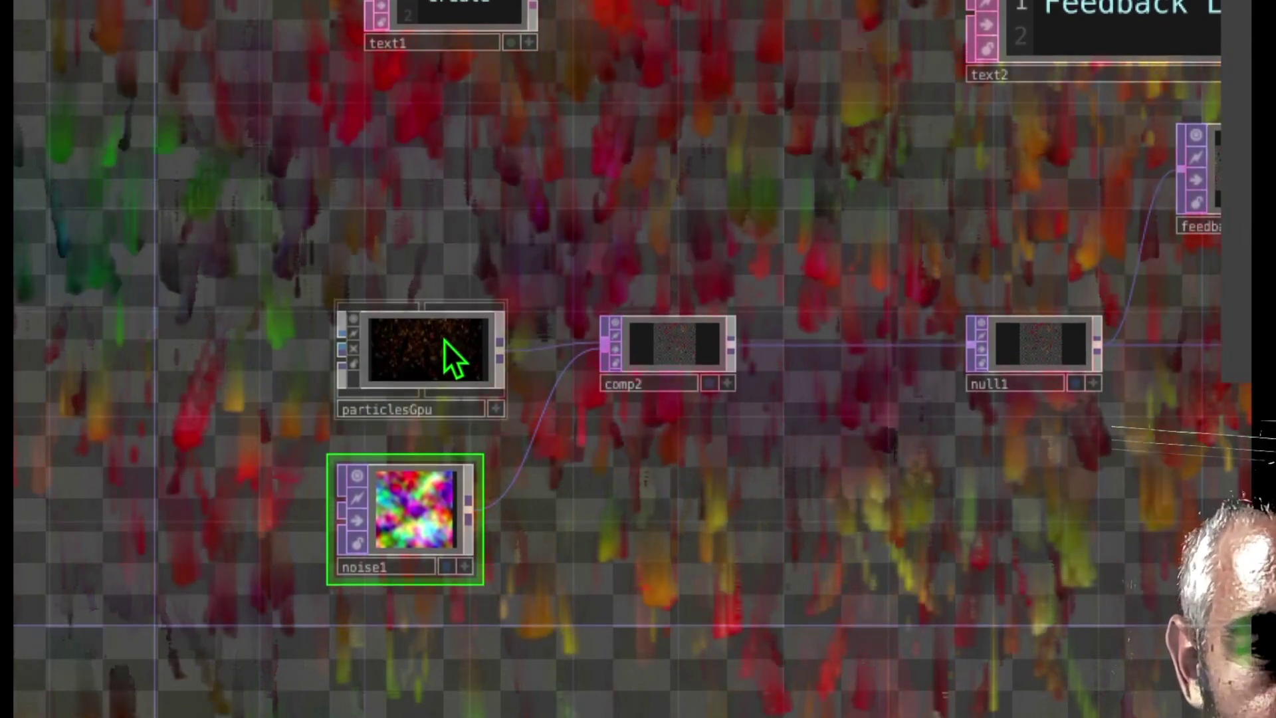
# Set the X value of Wind in particlesGpu's forces to 0.6.
pyautogui.click(444, 340)
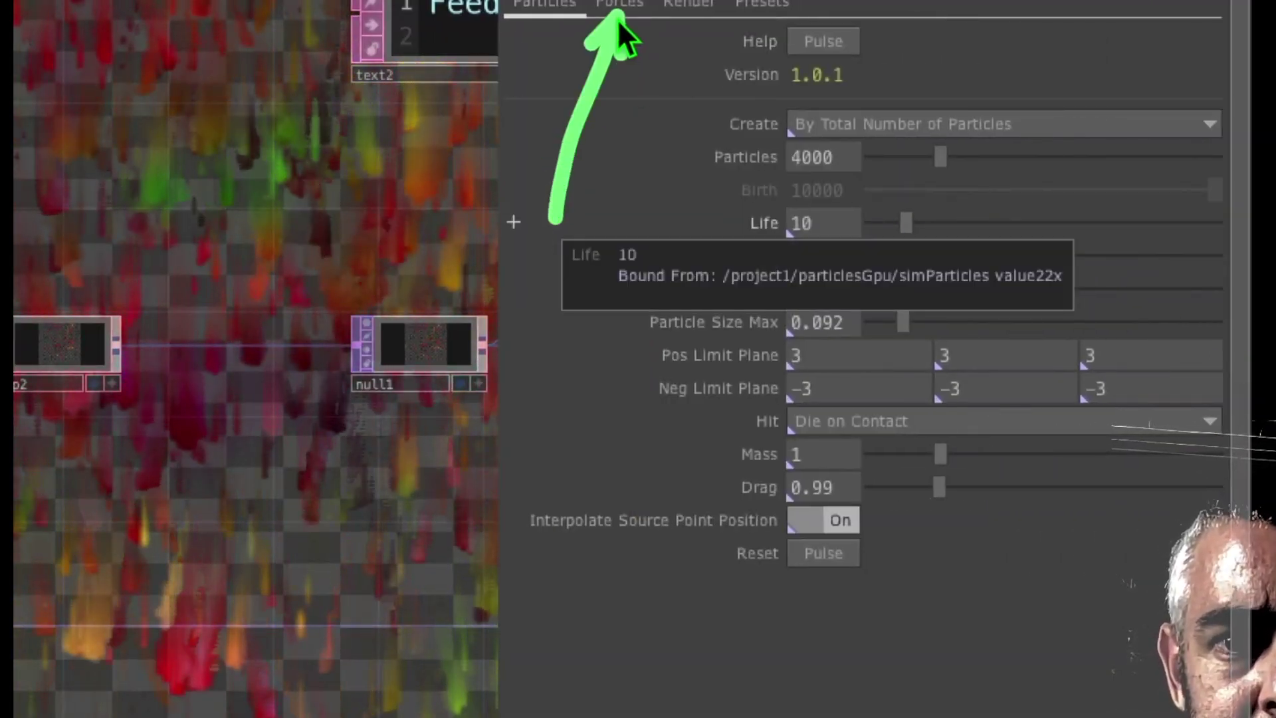
pyautogui.click(631, 6)
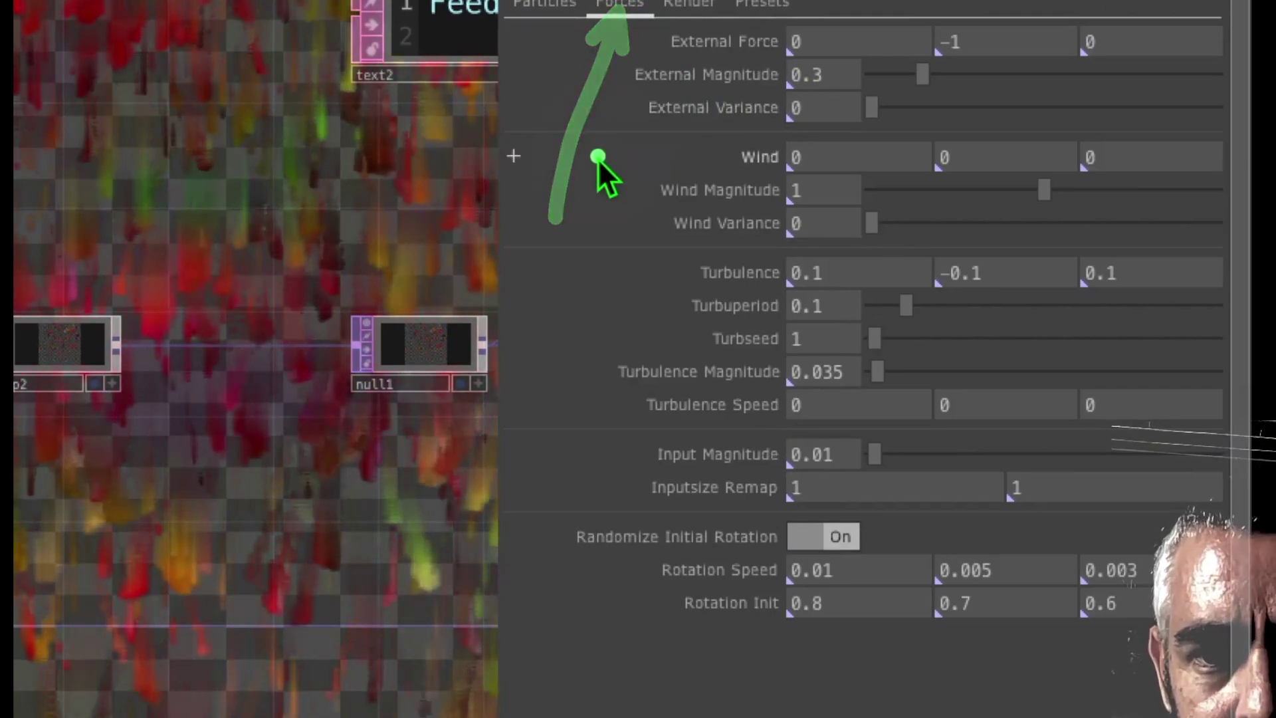
pyautogui.moveTo(701, 161)
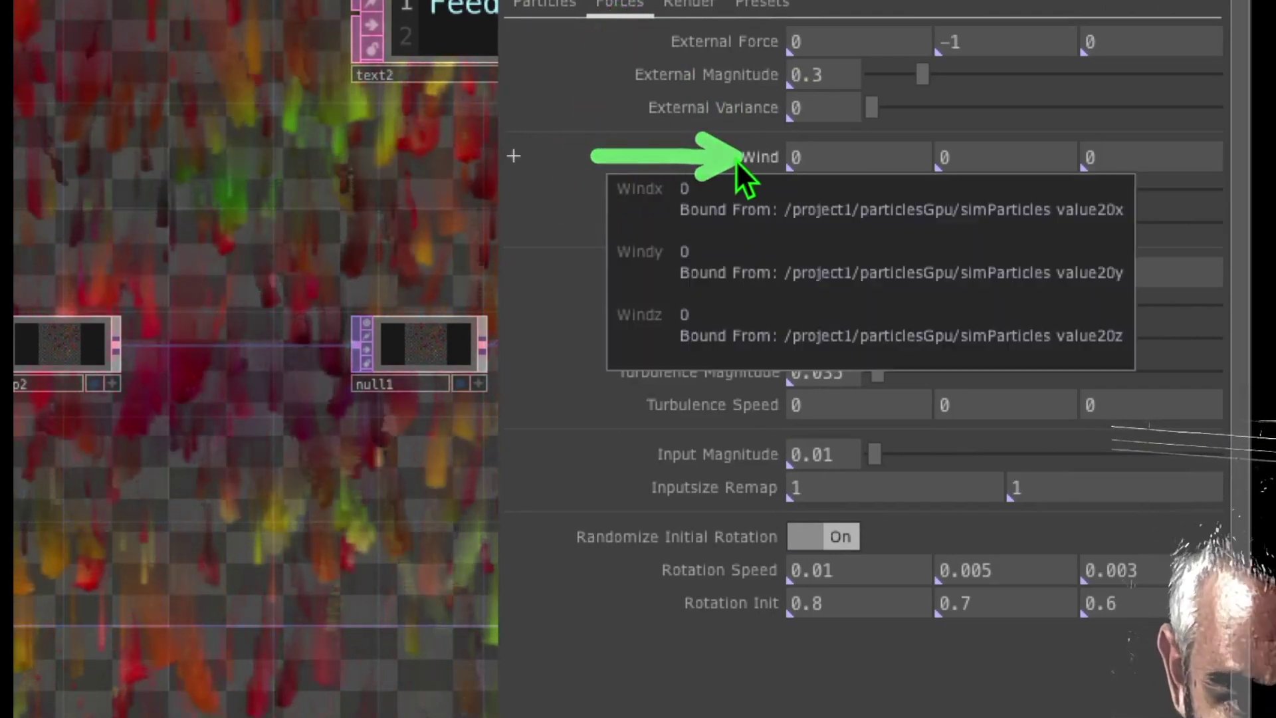
pyautogui.moveTo(823, 166)
pyautogui.mouseDown(button='middle')
pyautogui.moveTo(834, 157)
pyautogui.moveTo(816, 94)
pyautogui.moveTo(818, 166)
pyautogui.mouseUp(button='middle')
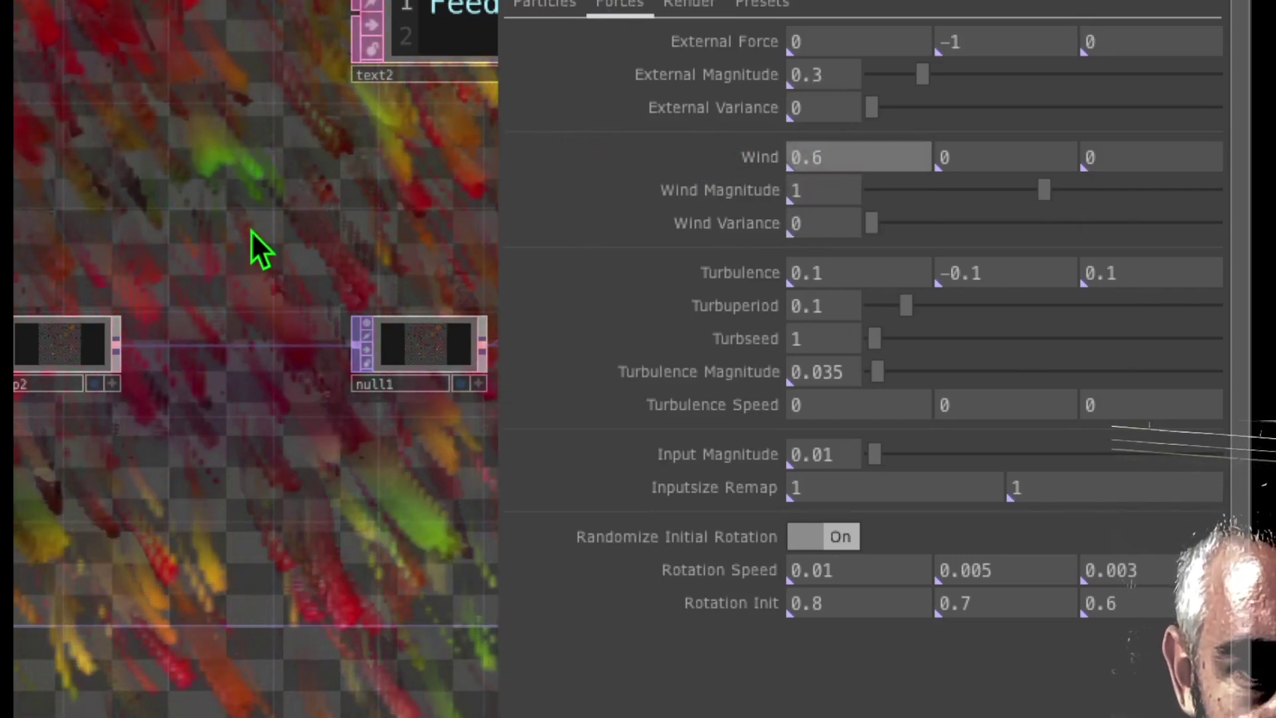
pyautogui.moveTo(254, 230); pyautogui.dragTo(288, 226)
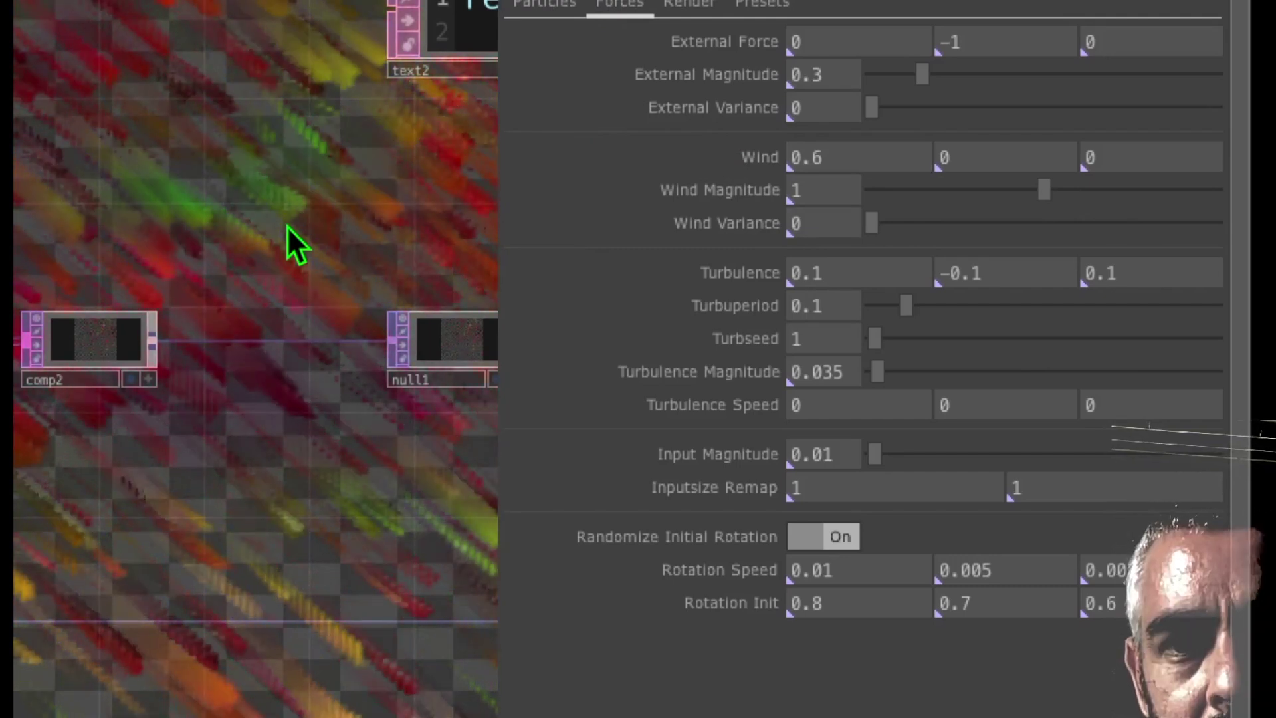
pyautogui.moveTo(673, 157)
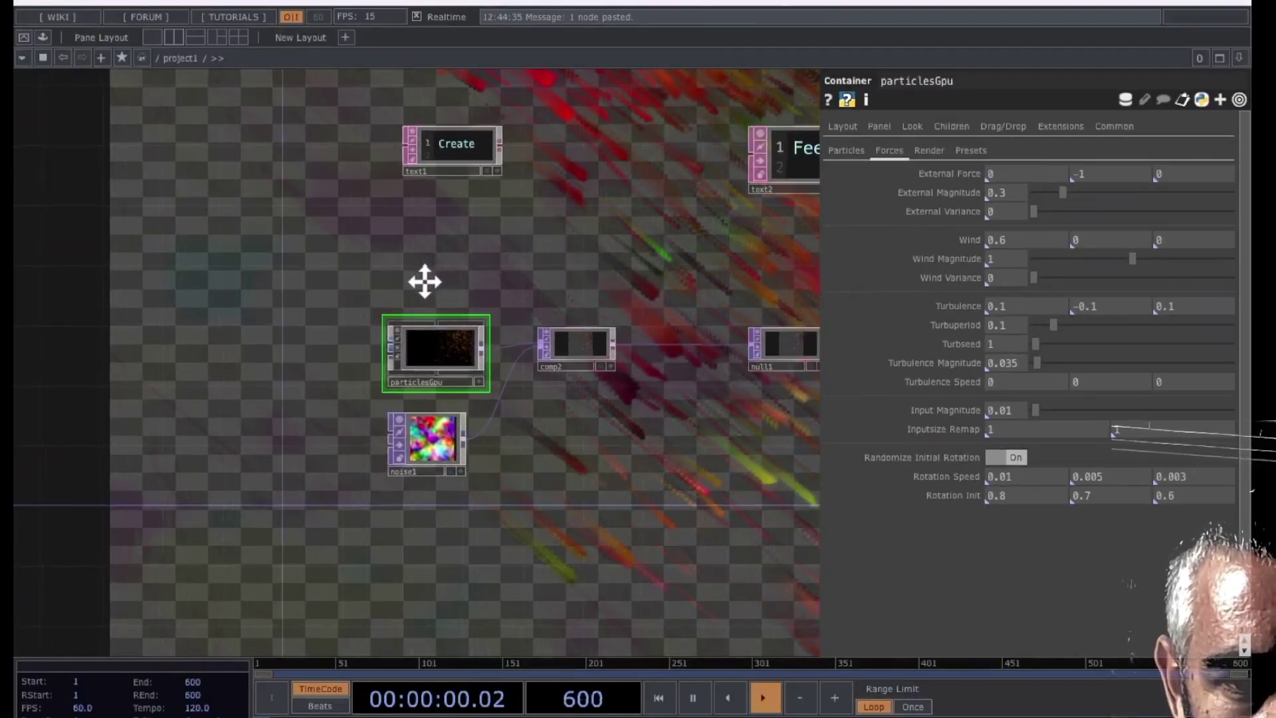
# Add an LFO CHOP above particlesGpu in the network.
pyautogui.moveTo(425, 282); pyautogui.dragTo(430, 296)
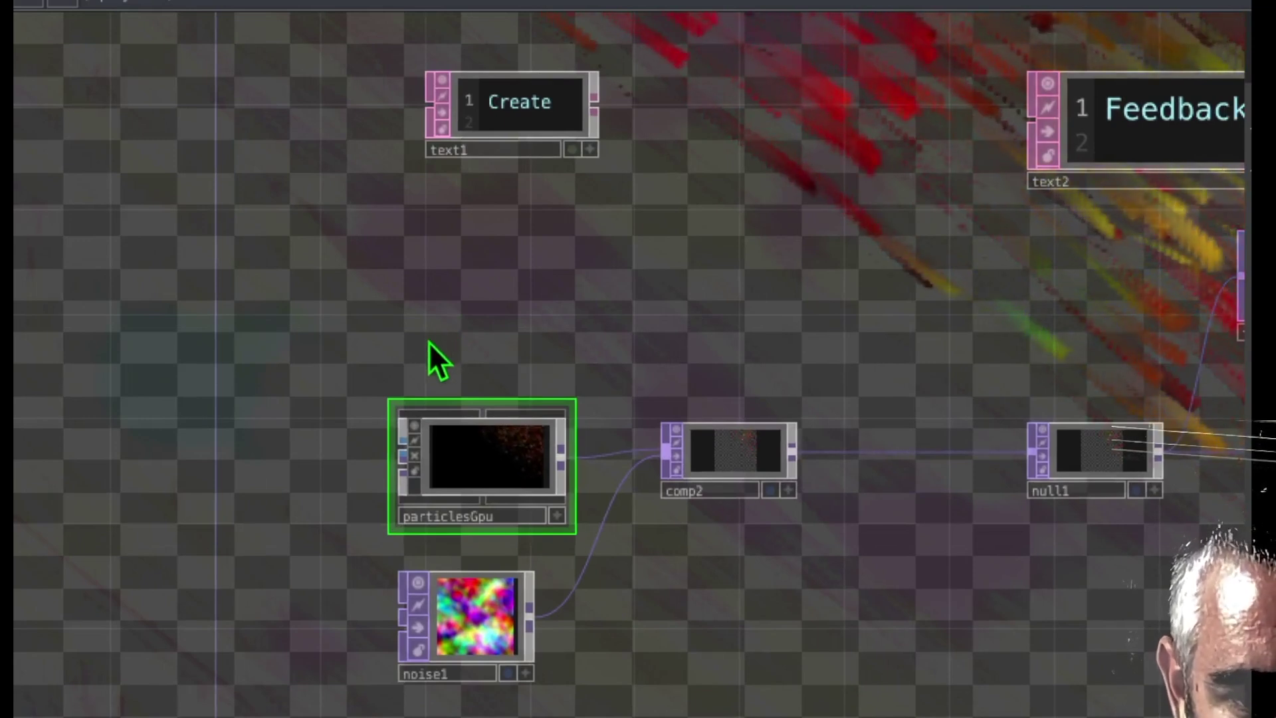
pyautogui.press('Tab')
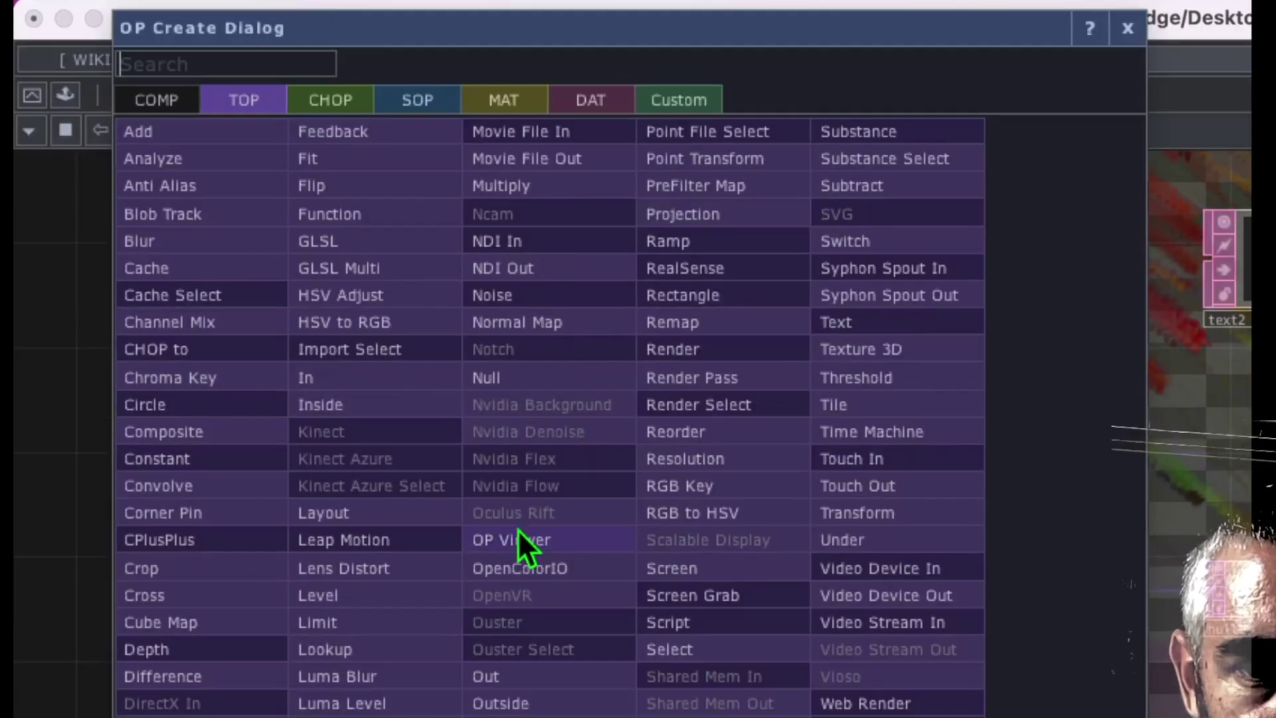
pyautogui.moveTo(446, 461)
pyautogui.mouseDown()
pyautogui.moveTo(385, 274)
pyautogui.moveTo(368, 86)
pyautogui.mouseUp()
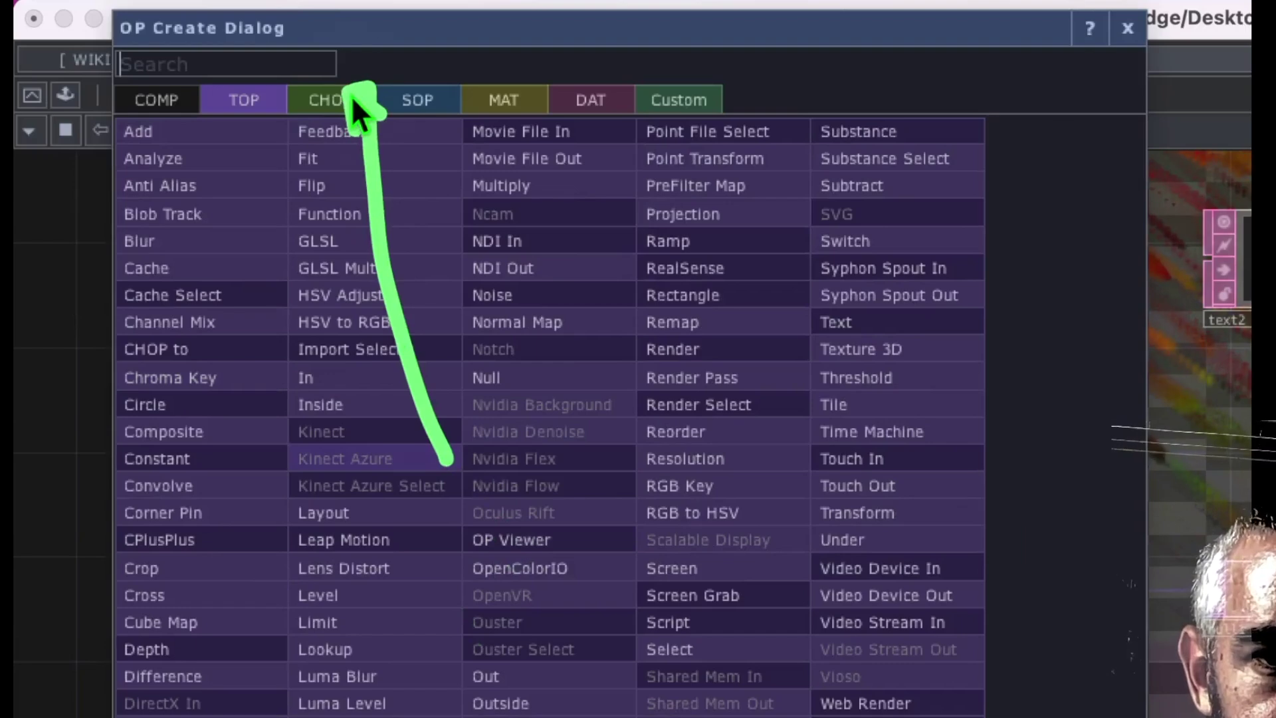
pyautogui.click(325, 100)
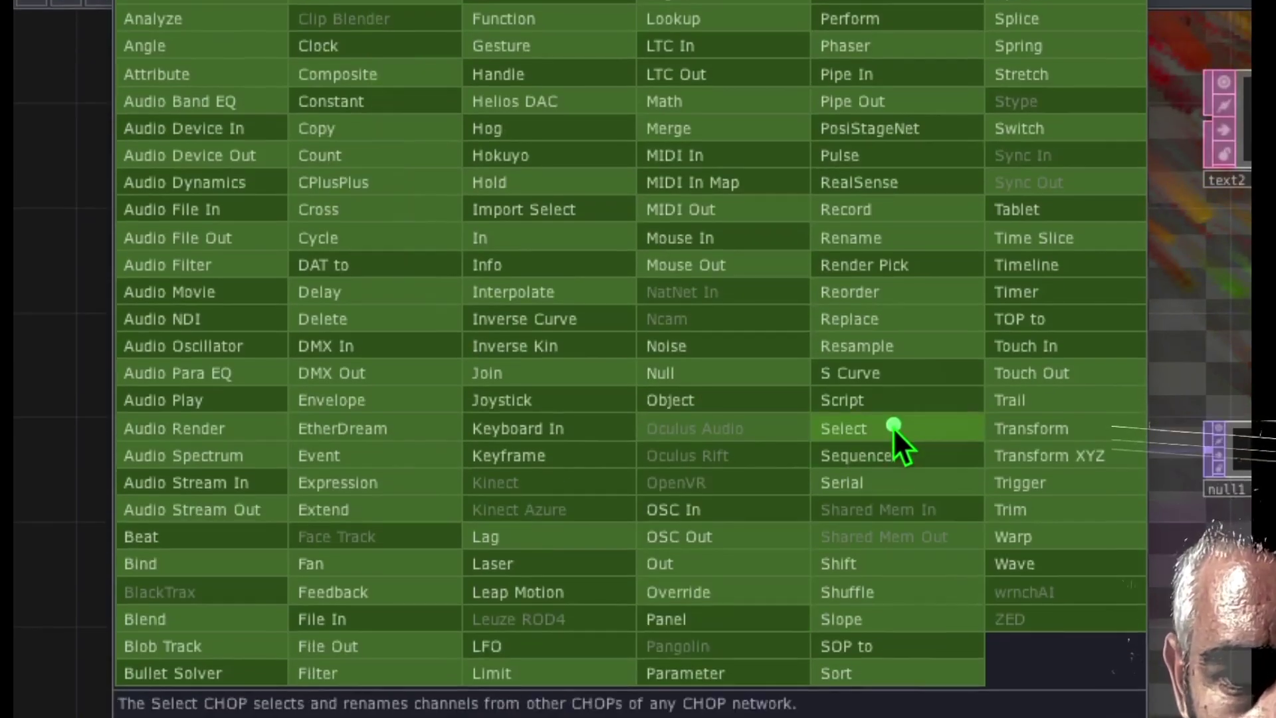
pyautogui.moveTo(892, 568); pyautogui.dragTo(675, 645)
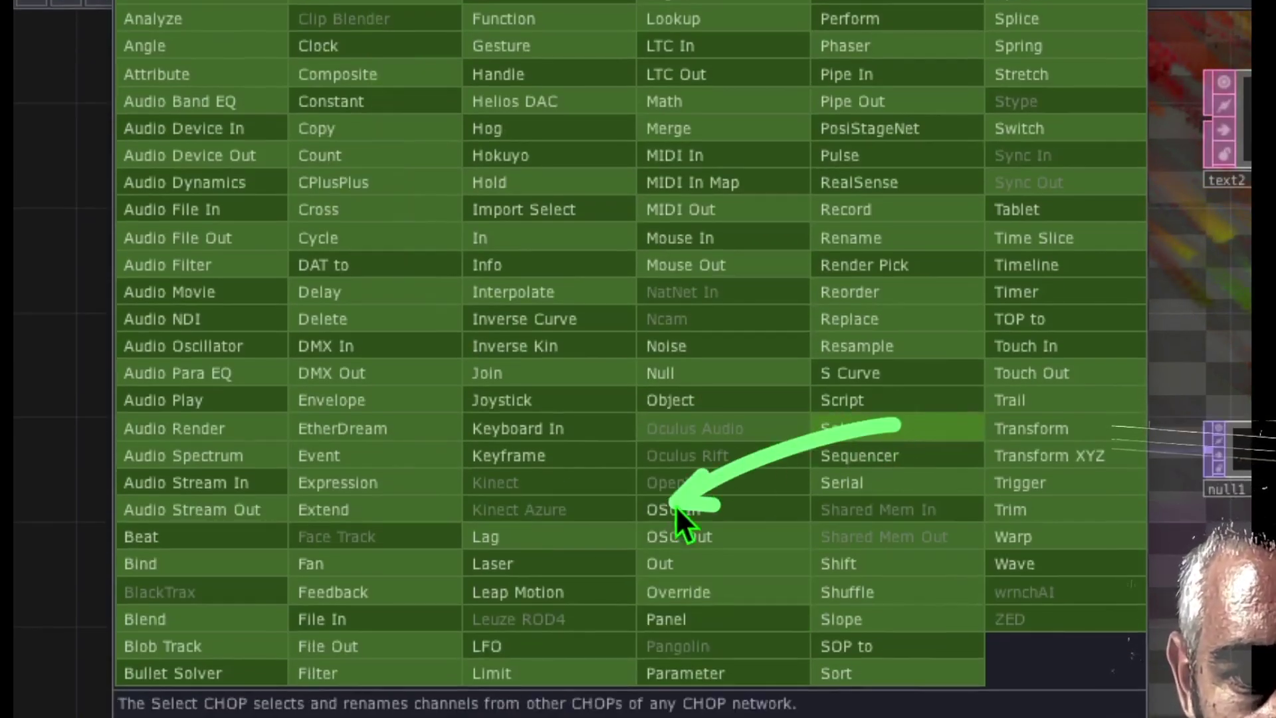
pyautogui.click(504, 644)
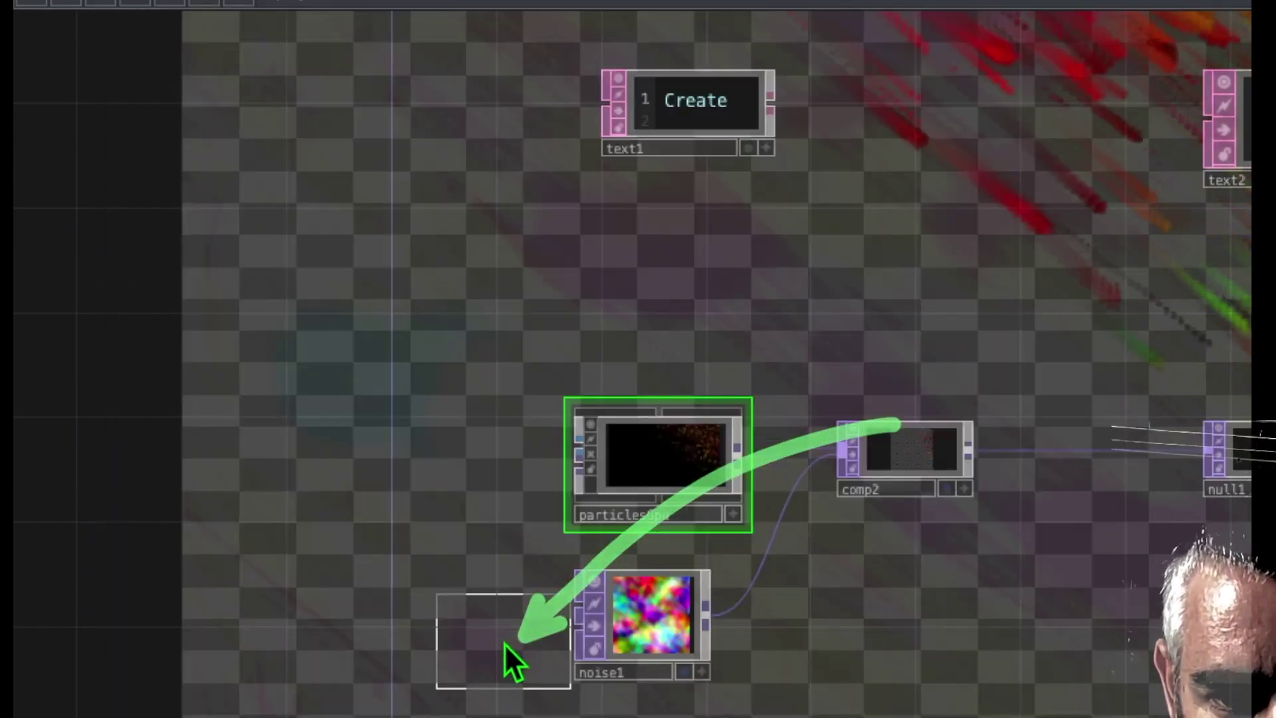
pyautogui.click(651, 304)
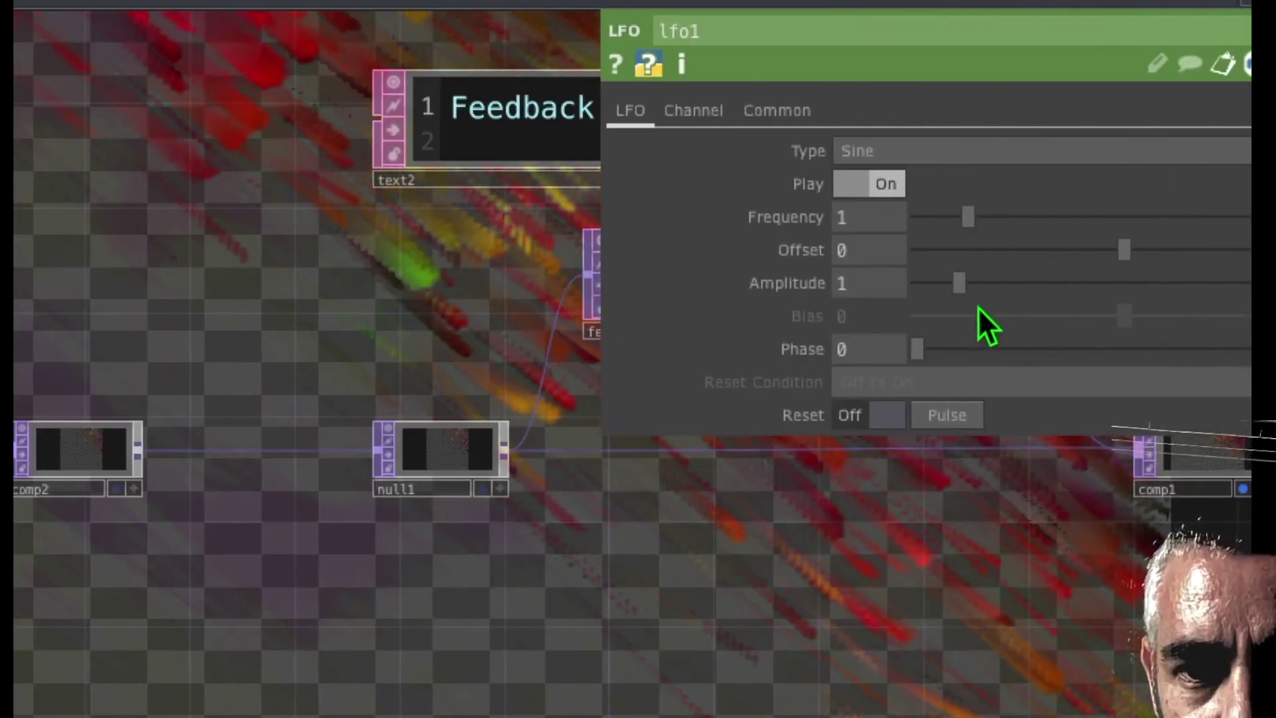
# Set the Amplitude of lfo1 to 0.42 and lower its Frequency.
pyautogui.moveTo(959, 283); pyautogui.dragTo(935, 284)
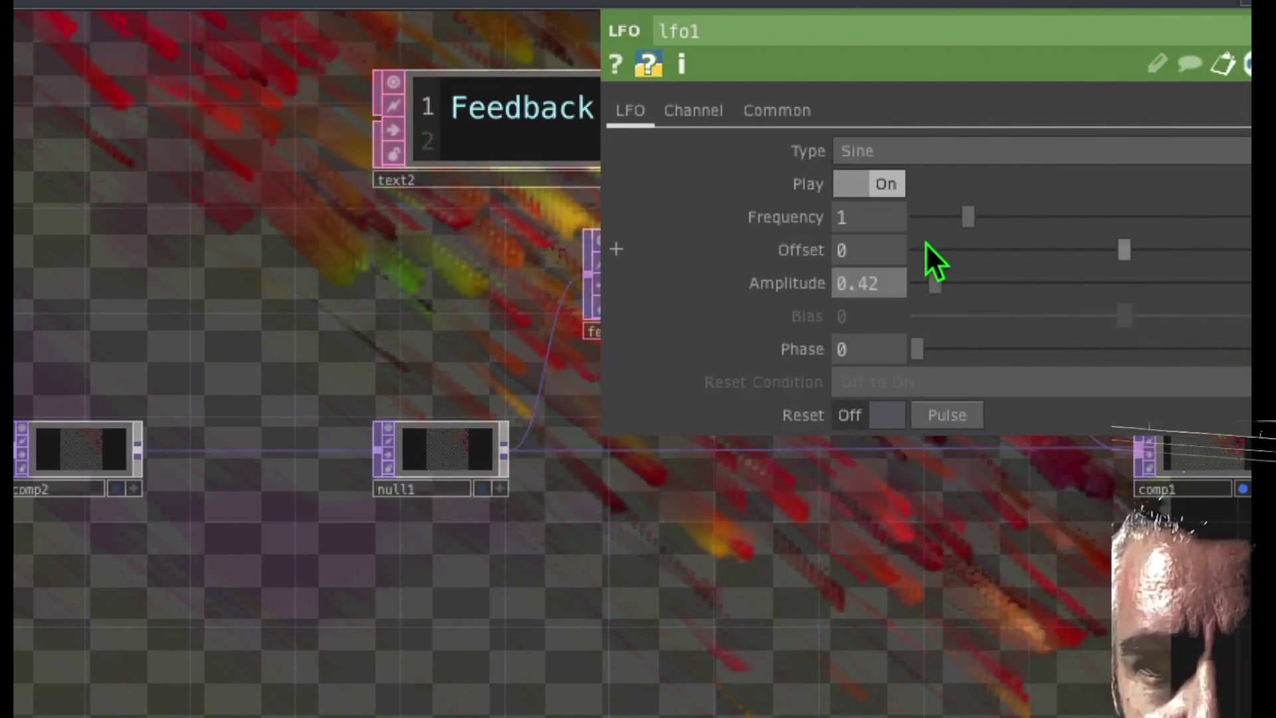
pyautogui.moveTo(964, 215); pyautogui.dragTo(933, 218)
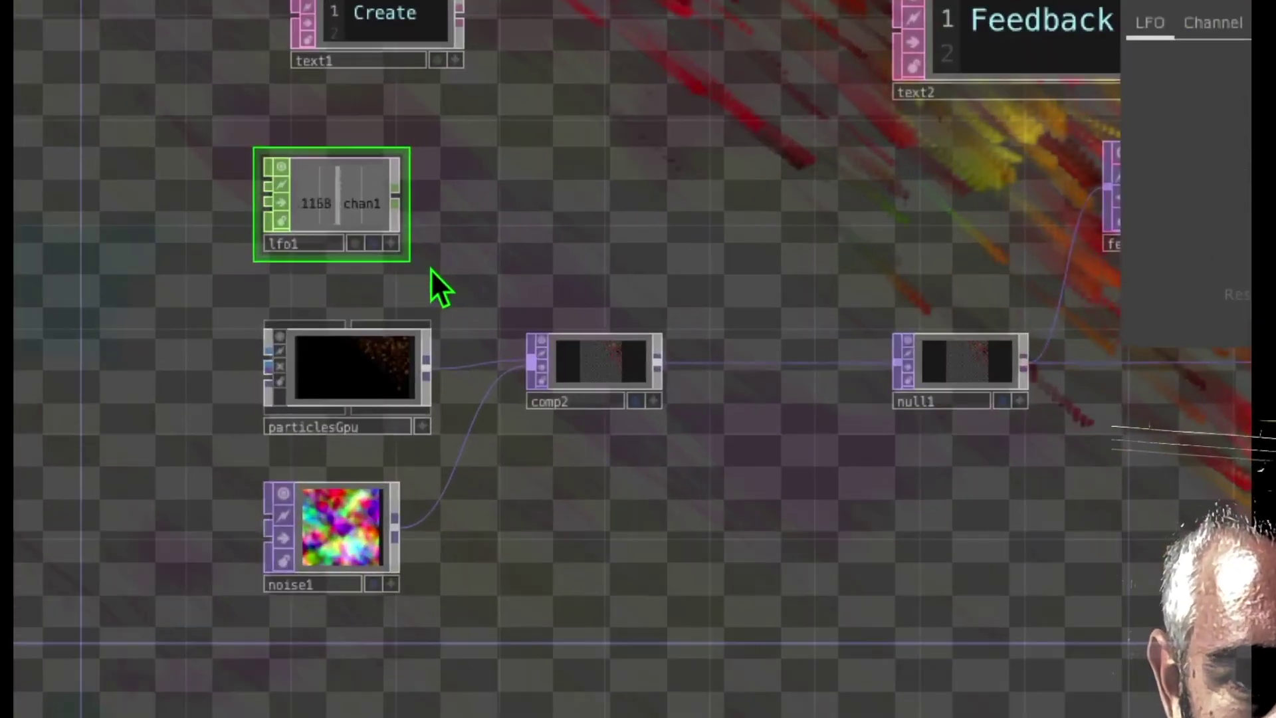
# Make lfo1's viewer active and export its chan1 channel to the X value of Wind on particlesGpu with Export CHOP.
pyautogui.click(392, 244)
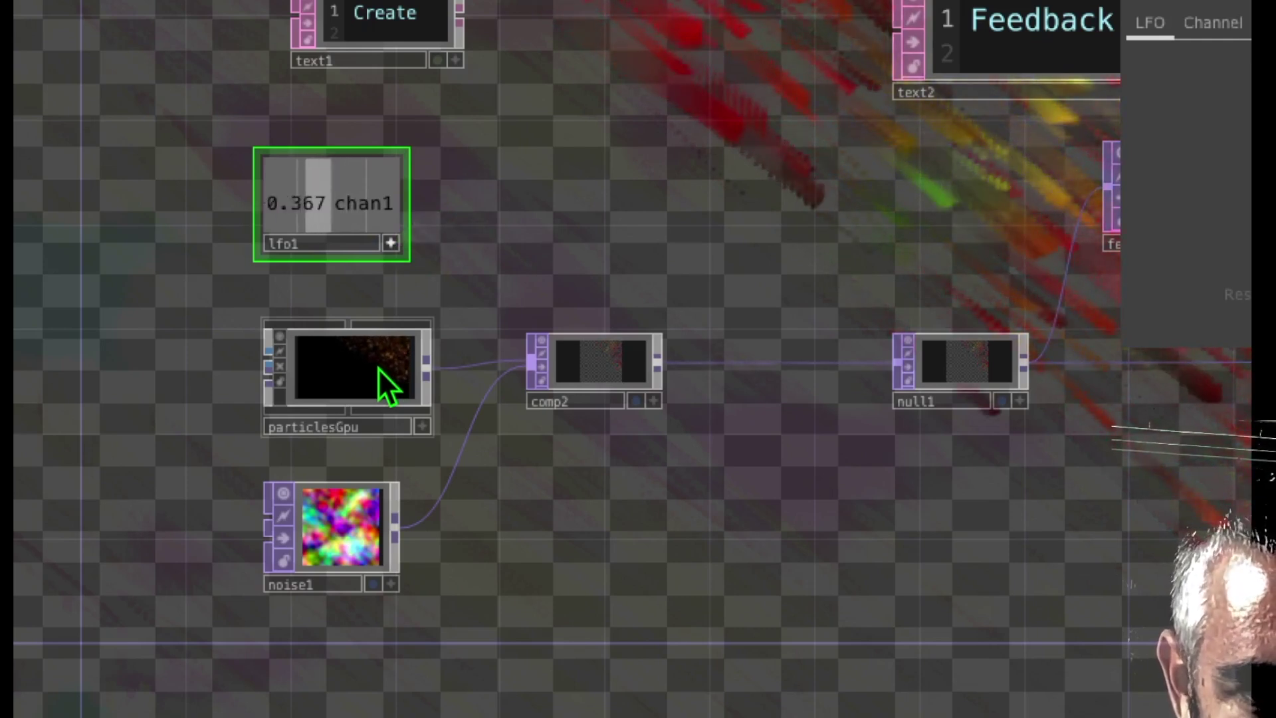
pyautogui.click(378, 368)
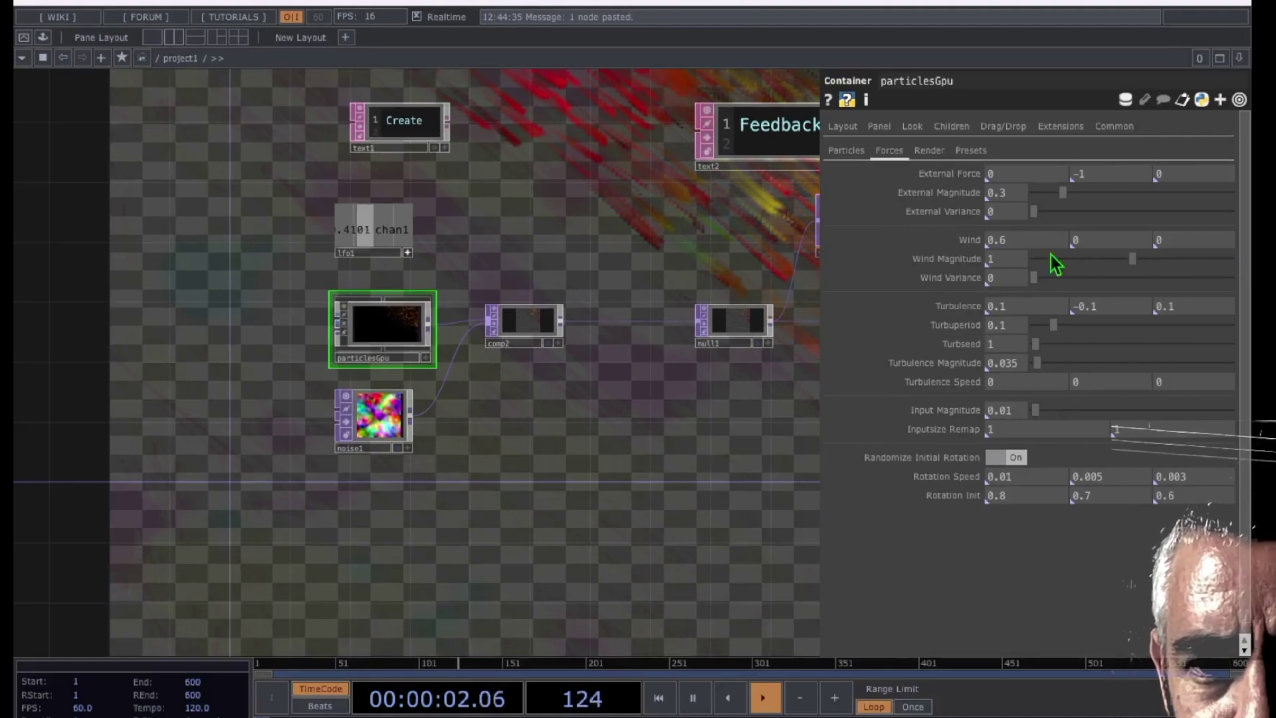
pyautogui.moveTo(928, 252)
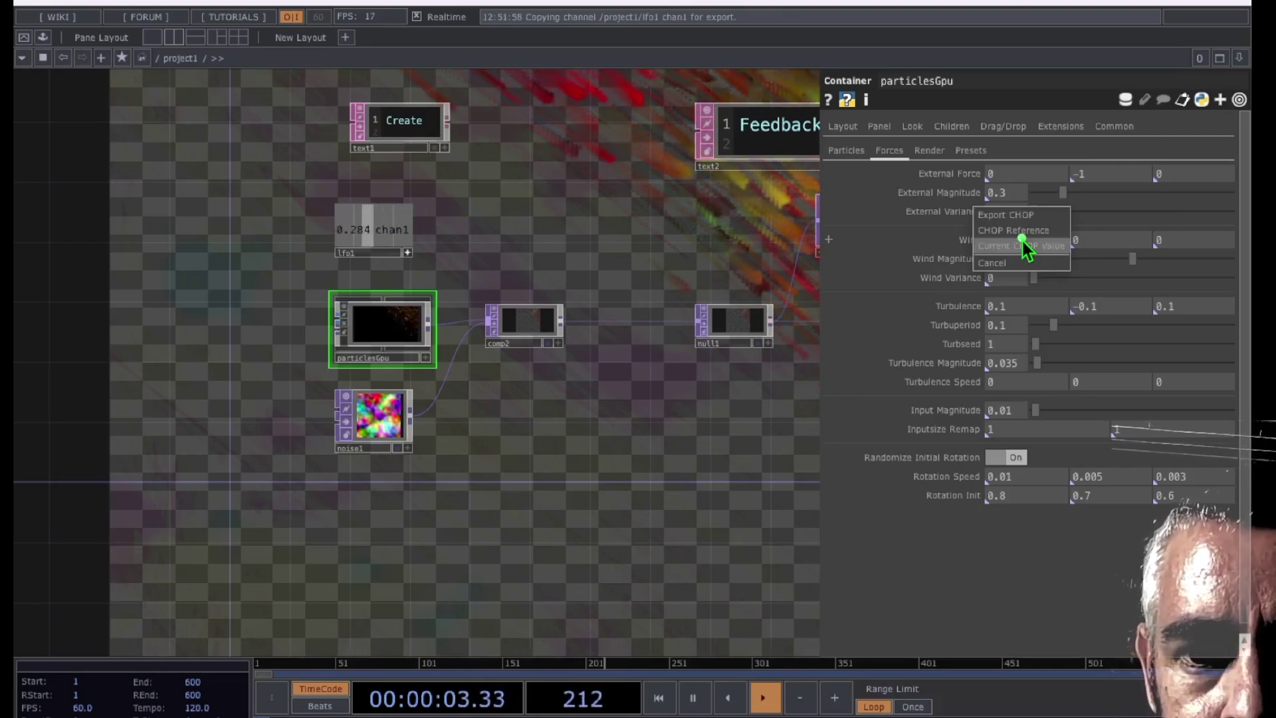
pyautogui.click(996, 217)
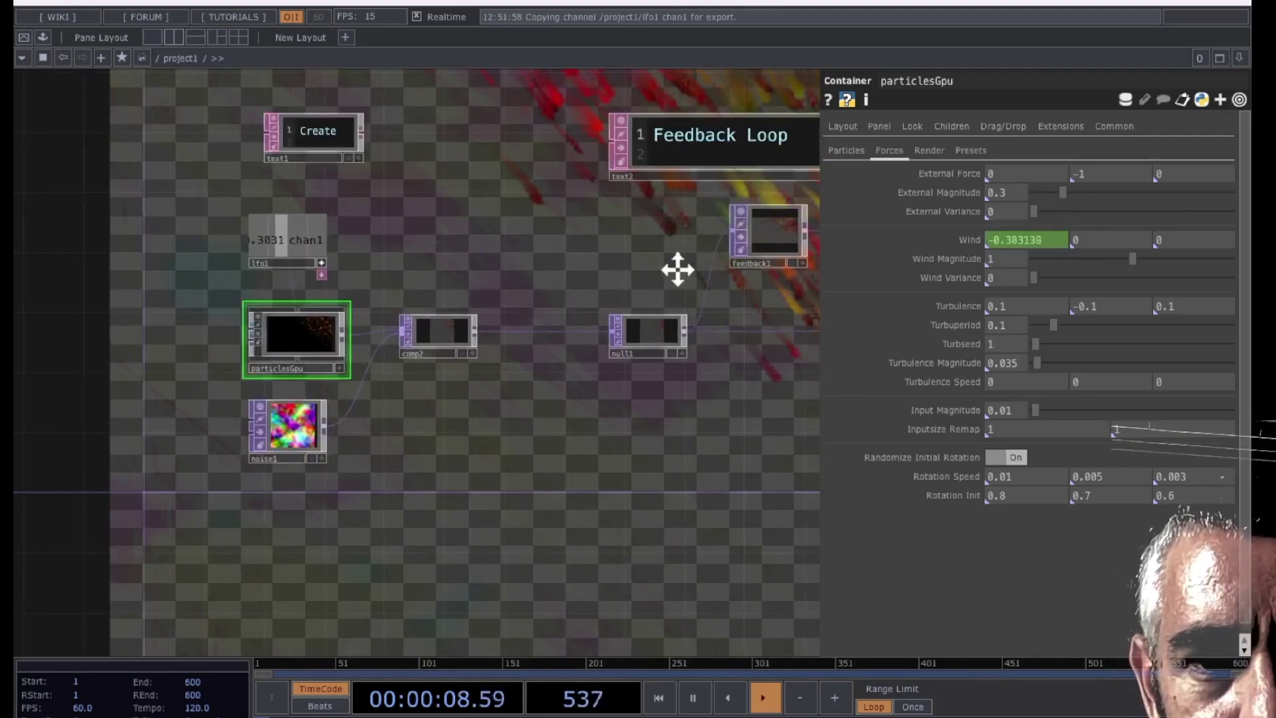
pyautogui.moveTo(675, 268); pyautogui.dragTo(651, 336)
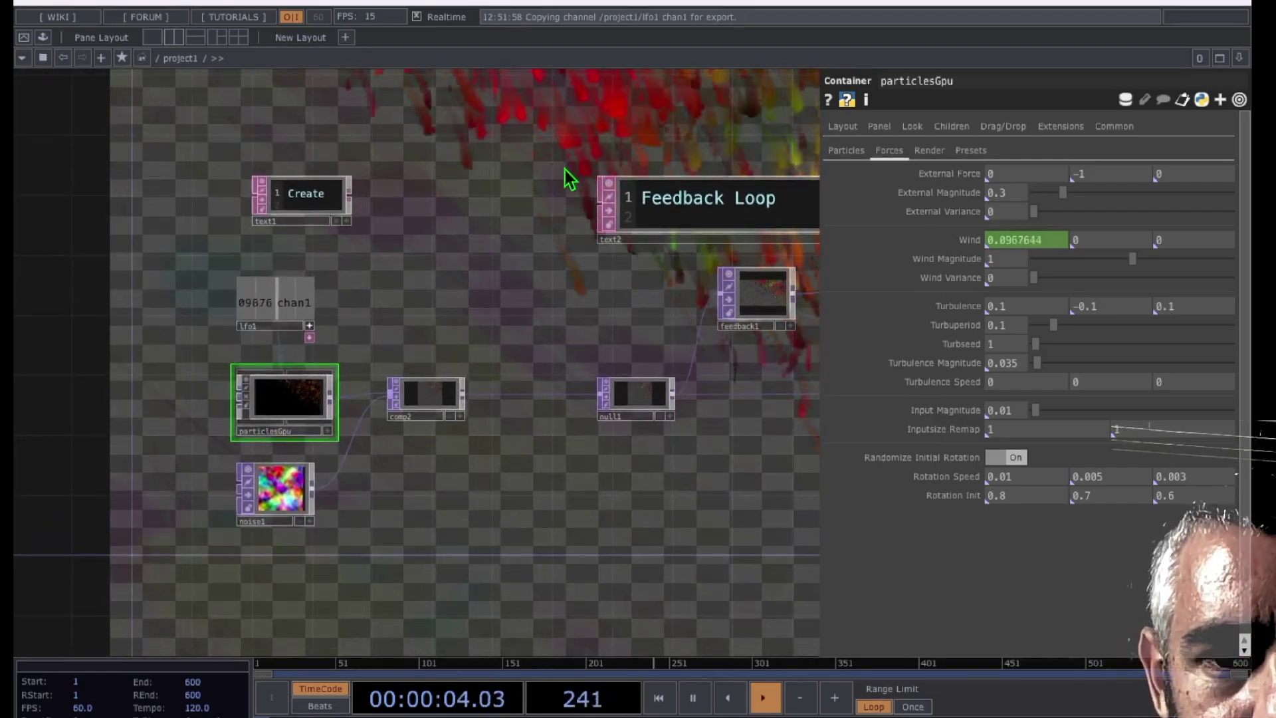
# Lower the Frequency of lfo1 to 0.11.
pyautogui.moveTo(676, 125); pyautogui.dragTo(615, 177)
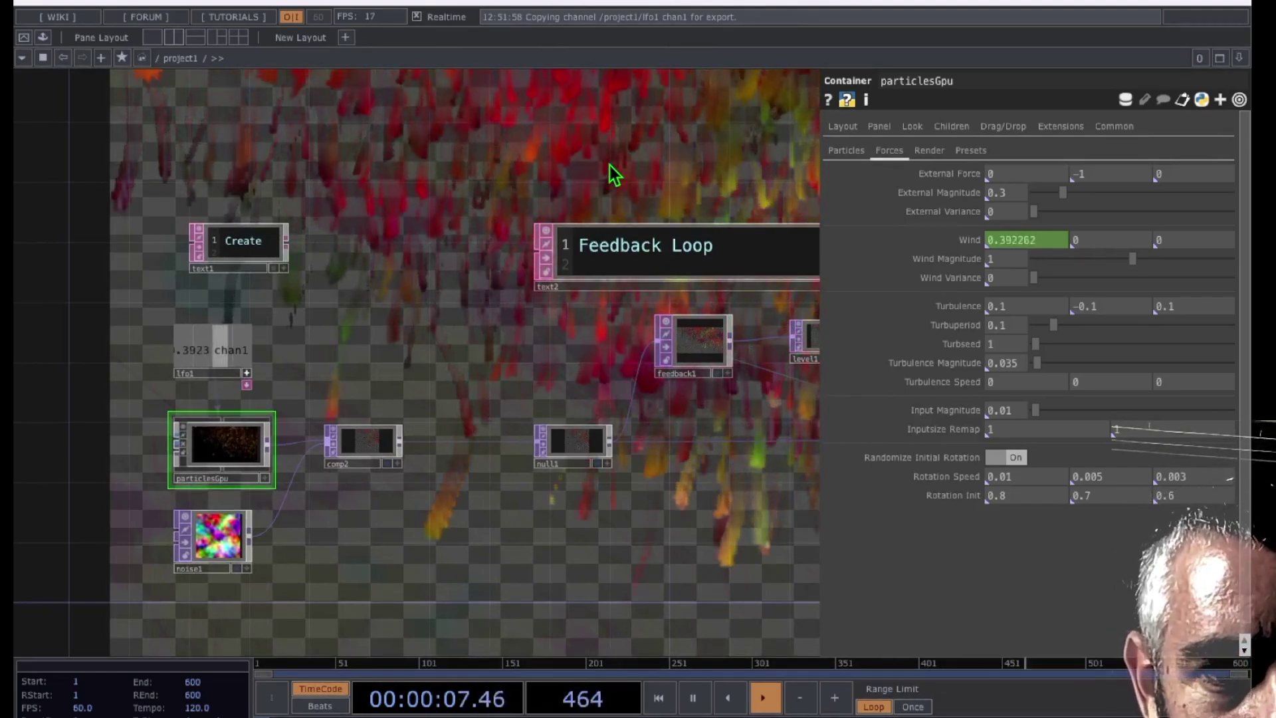
pyautogui.moveTo(392, 325); pyautogui.dragTo(450, 278)
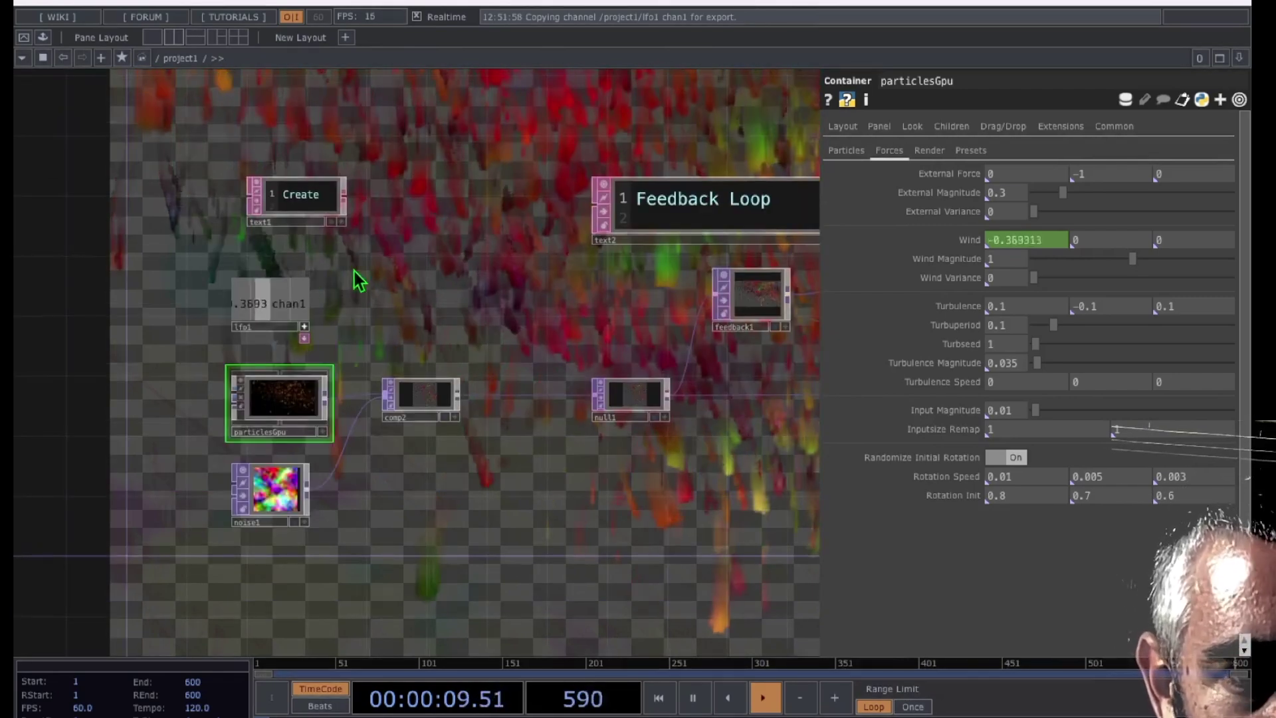
pyautogui.click(261, 297)
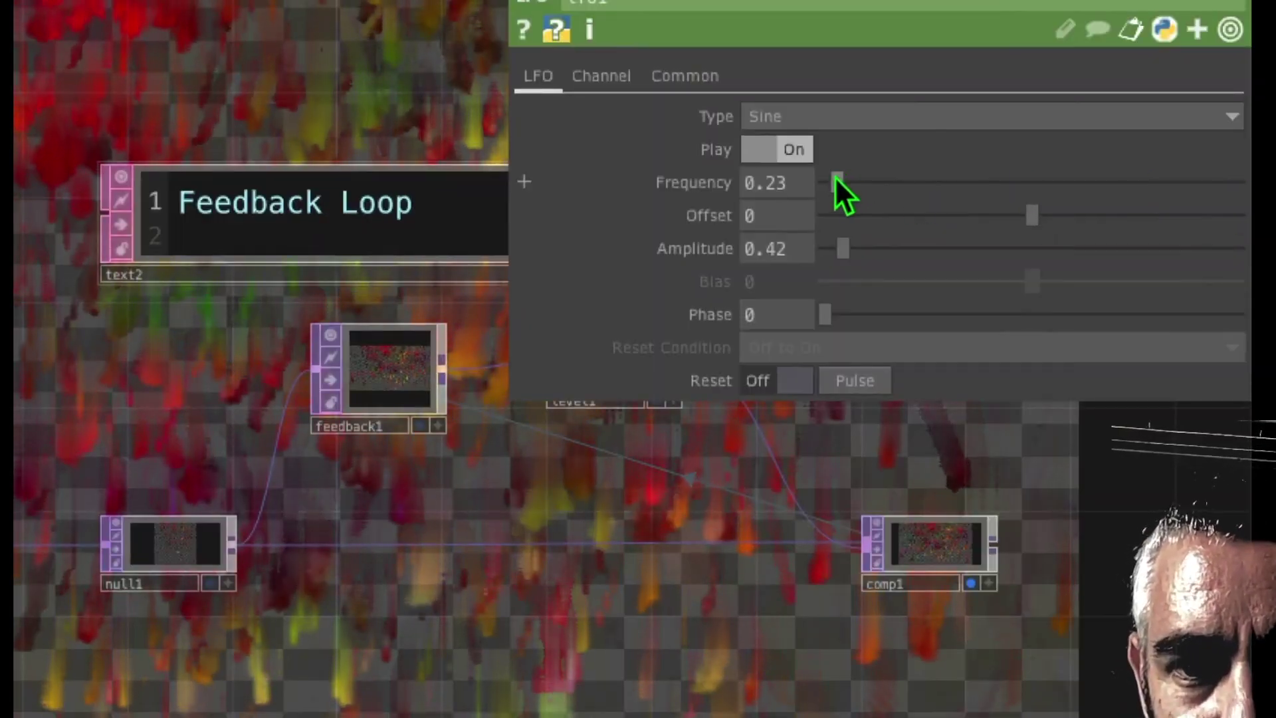
pyautogui.moveTo(832, 179); pyautogui.dragTo(828, 178)
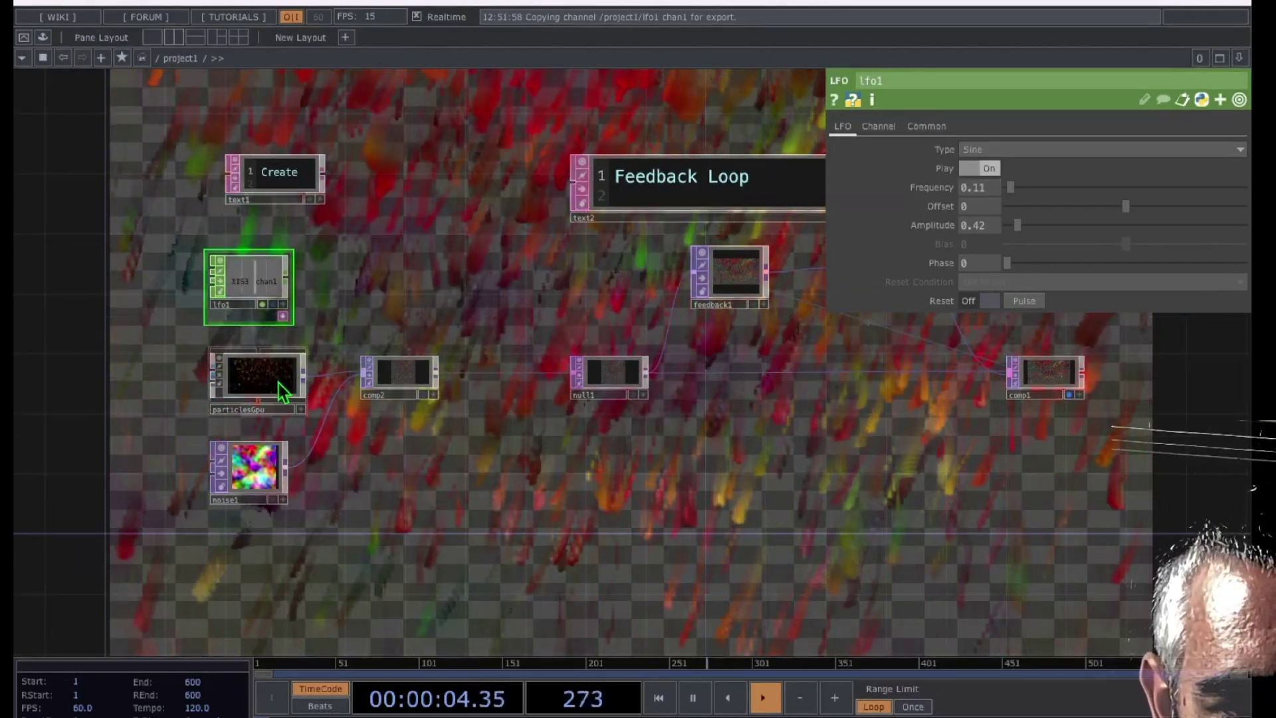
# Set the Particle Size Max of particlesGpu to 0.192.
pyautogui.click(282, 381)
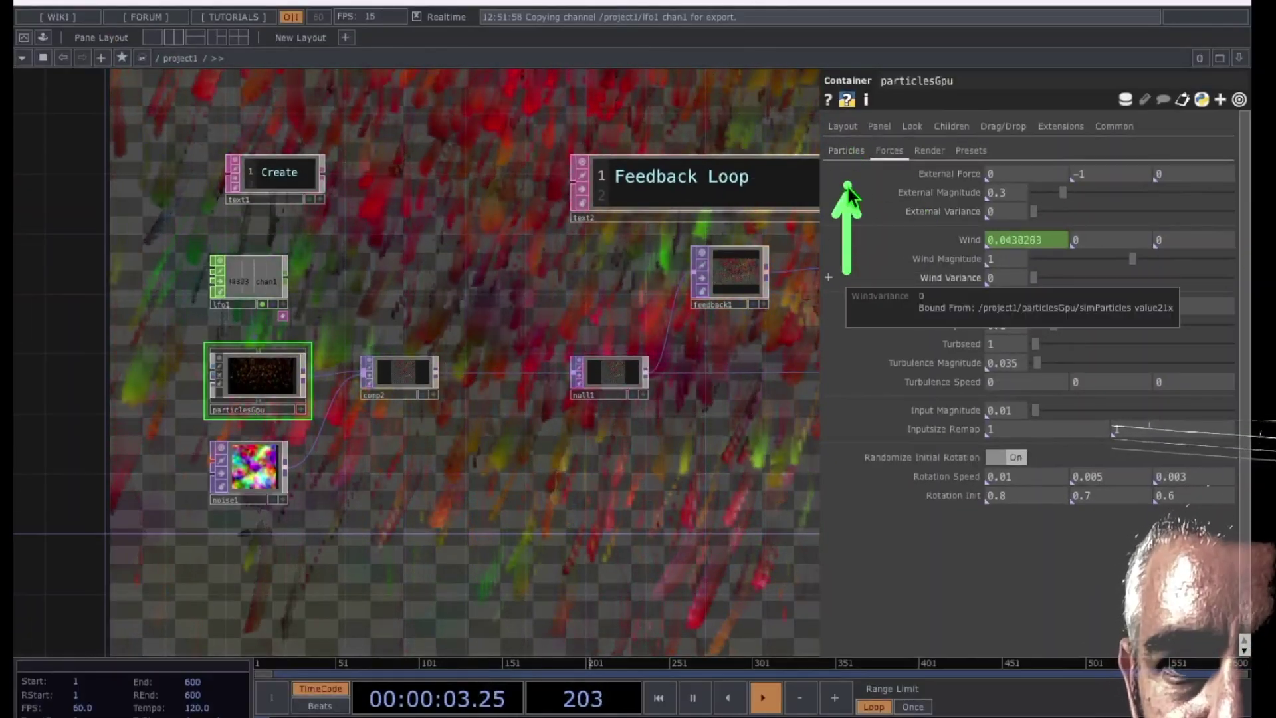
pyautogui.click(851, 150)
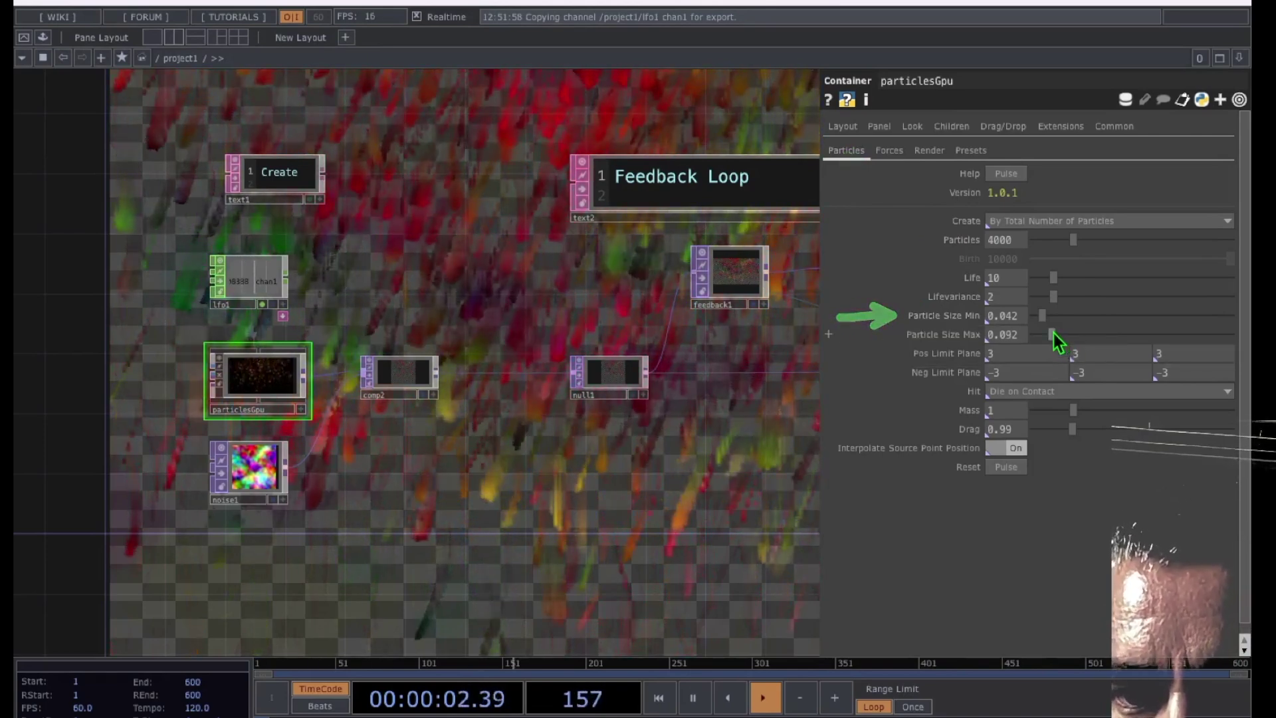
pyautogui.moveTo(1053, 333); pyautogui.dragTo(1070, 333)
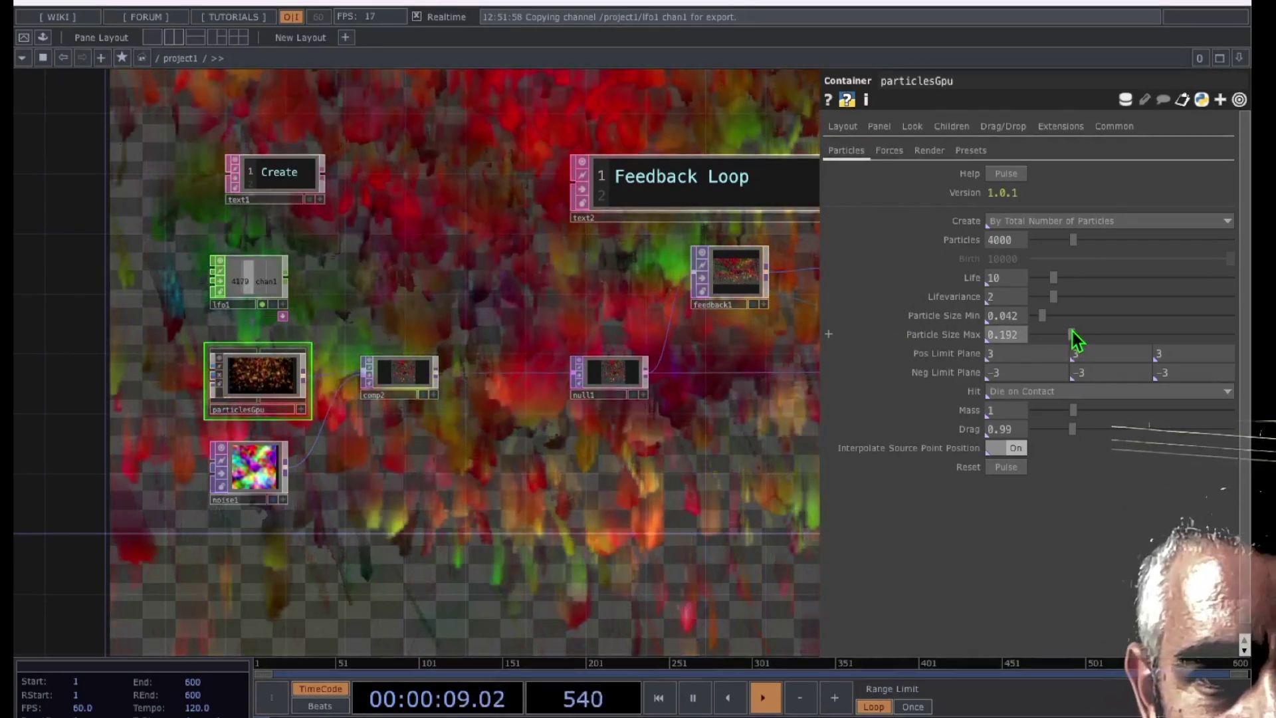
# Add a Null TOP after comp1, wired to comp1's output.
pyautogui.moveTo(731, 419); pyautogui.dragTo(706, 430)
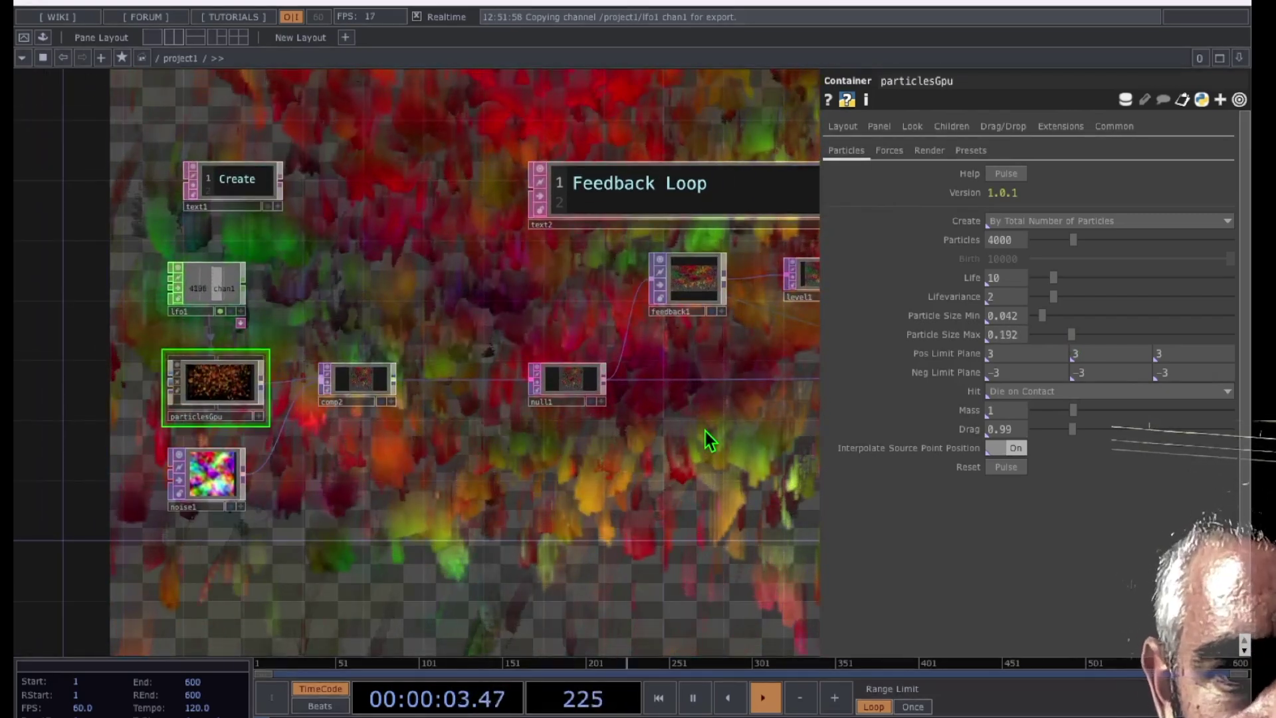
pyautogui.moveTo(704, 432); pyautogui.dragTo(369, 420)
pyautogui.moveTo(516, 442); pyautogui.dragTo(353, 433)
pyautogui.moveTo(448, 450); pyautogui.dragTo(302, 445)
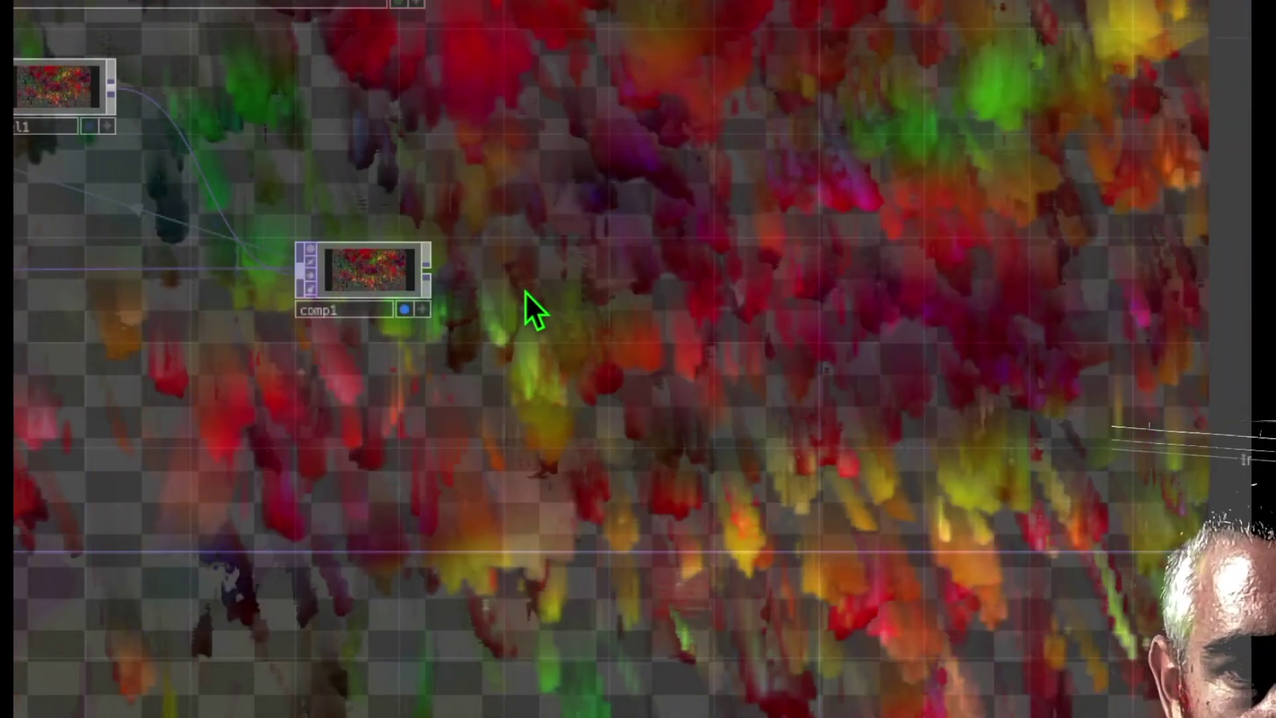
pyautogui.click(529, 287)
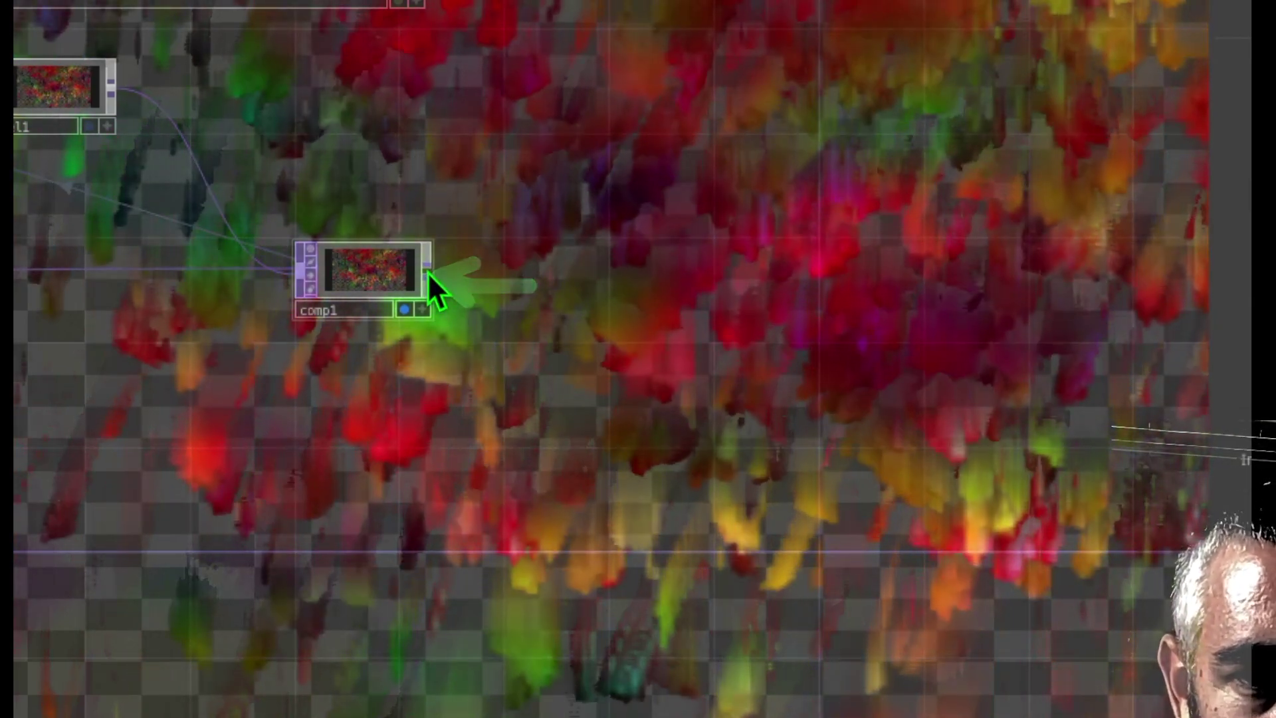
pyautogui.click(428, 272)
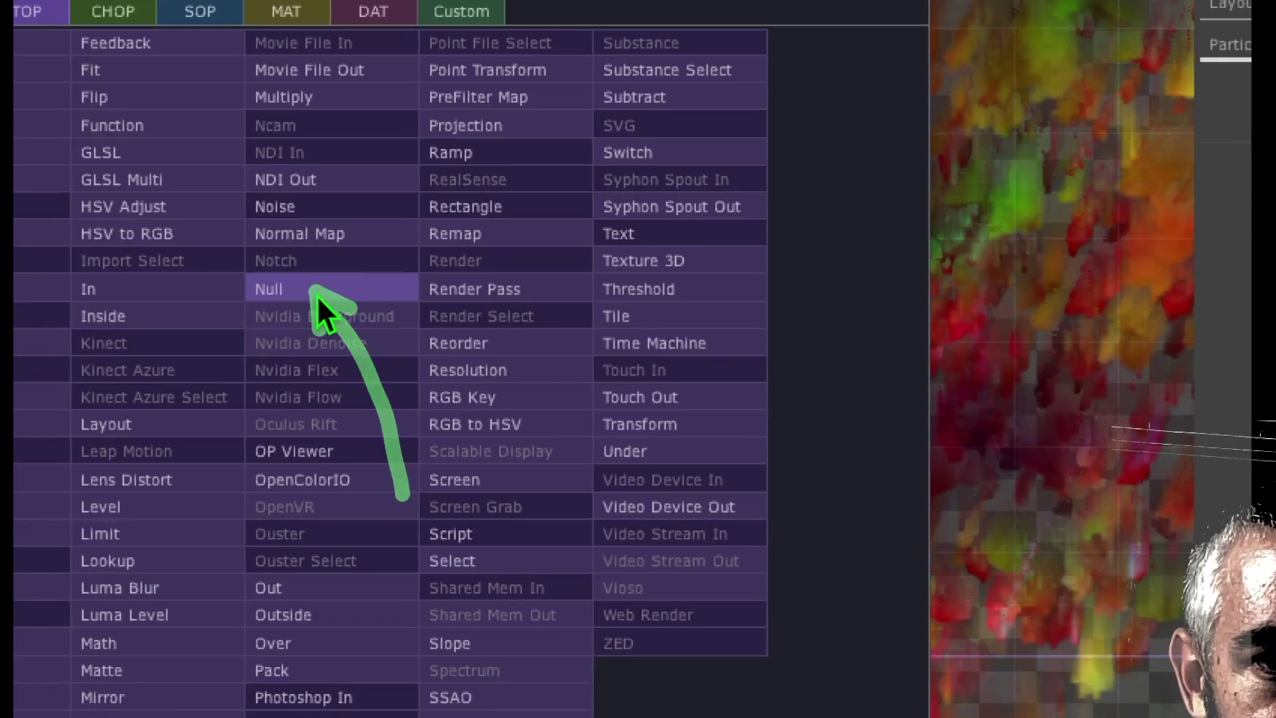
pyautogui.click(324, 292)
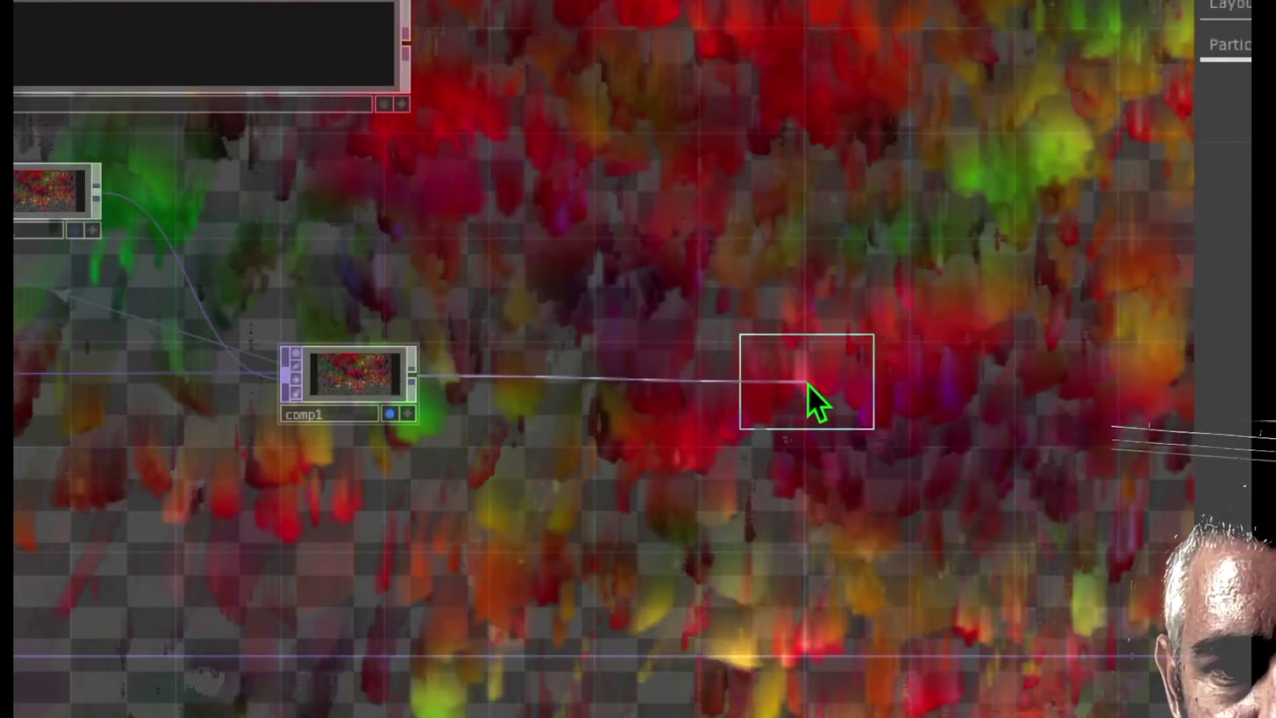
pyautogui.click(807, 381)
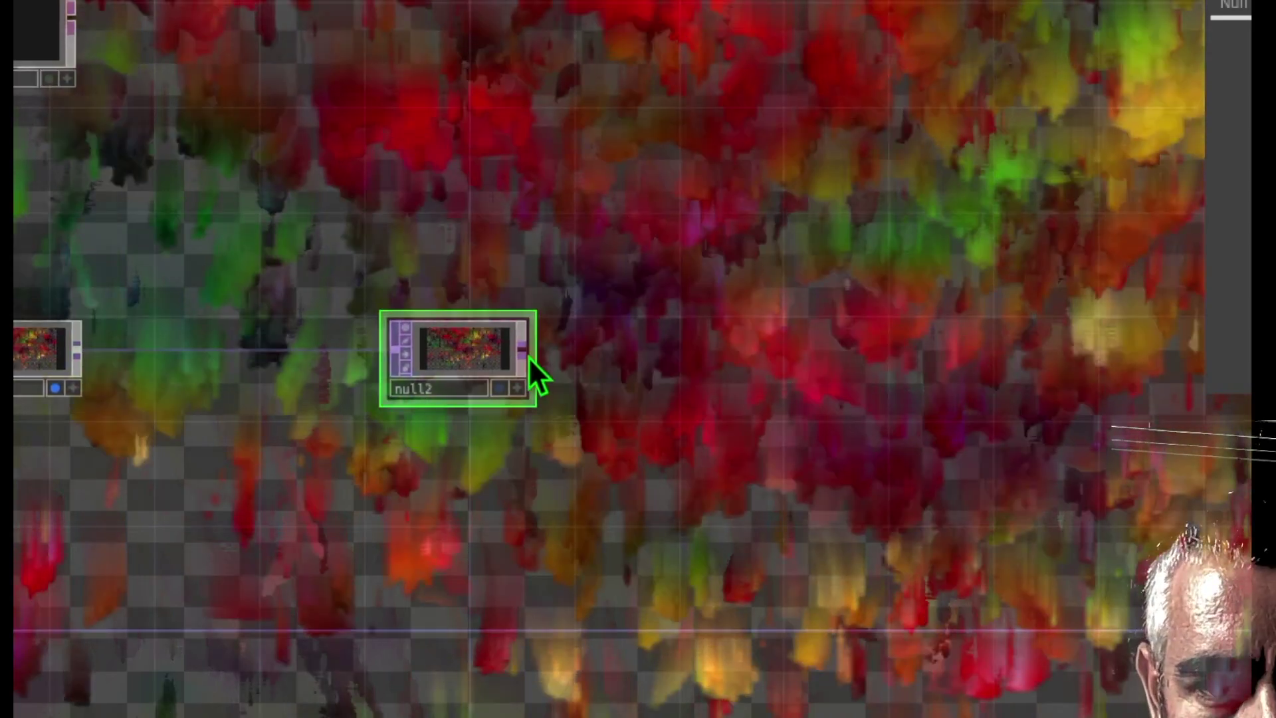
# Add a Transform TOP after null2, wired to null2's output.
pyautogui.rightClick(522, 352)
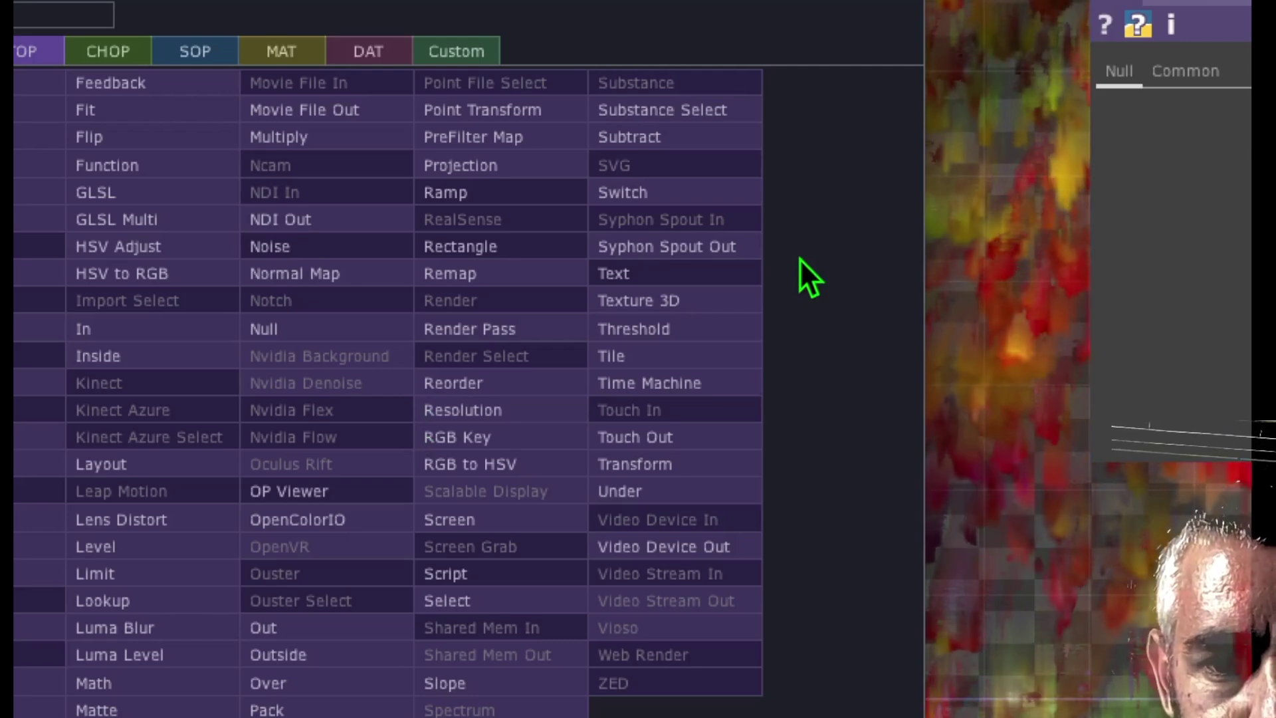
pyautogui.moveTo(831, 240); pyautogui.dragTo(680, 460)
pyautogui.click(675, 463)
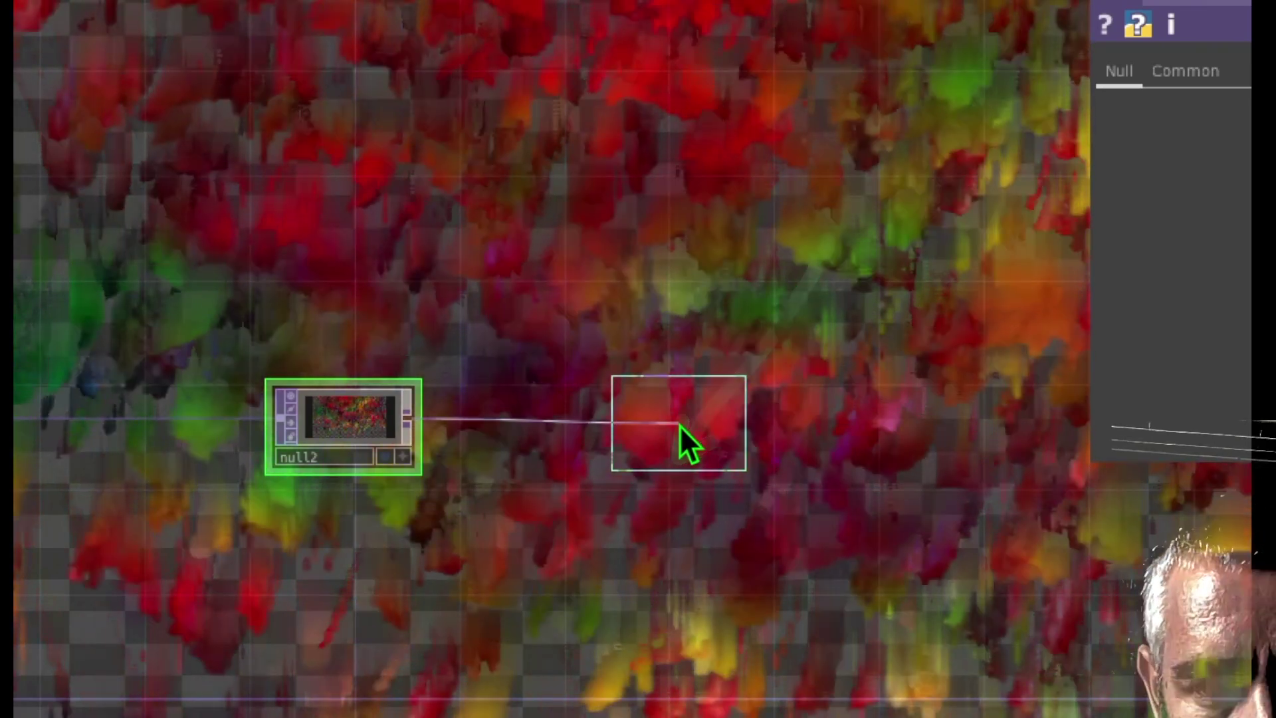
pyautogui.click(679, 425)
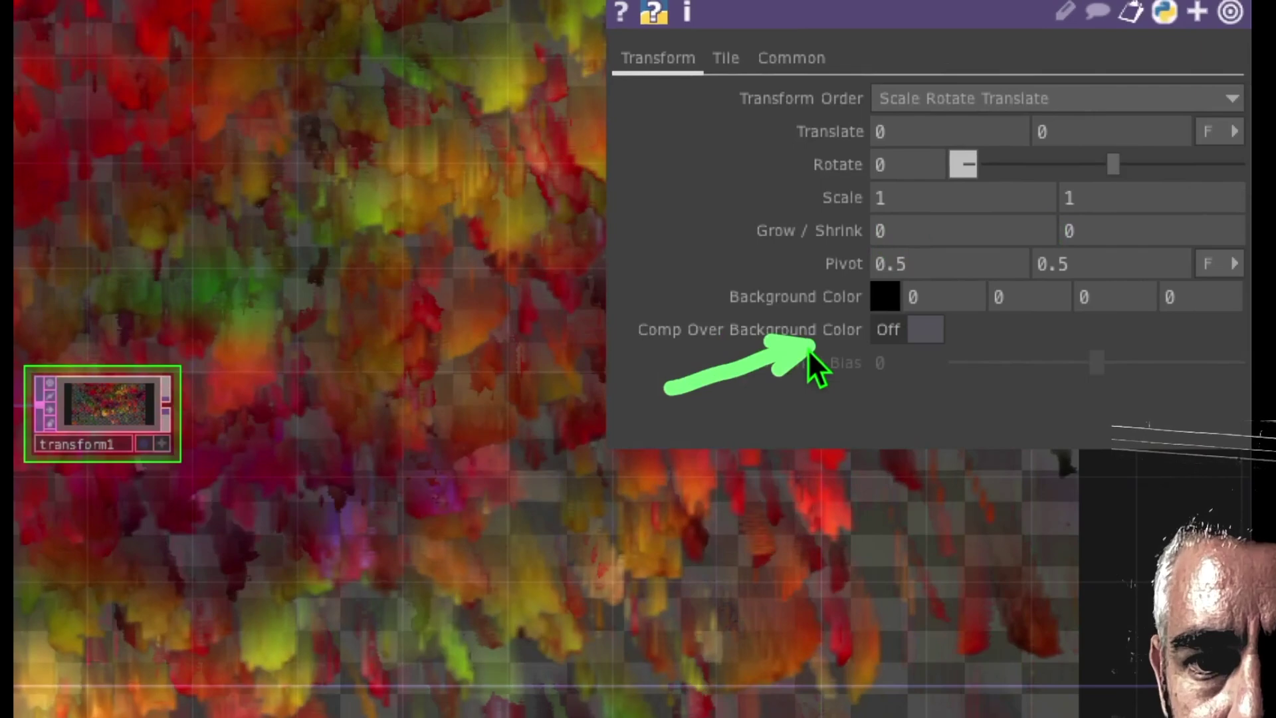
# Turn on Comp Over Background Color for transform1 and set the background colour's alpha to 1.
pyautogui.click(888, 335)
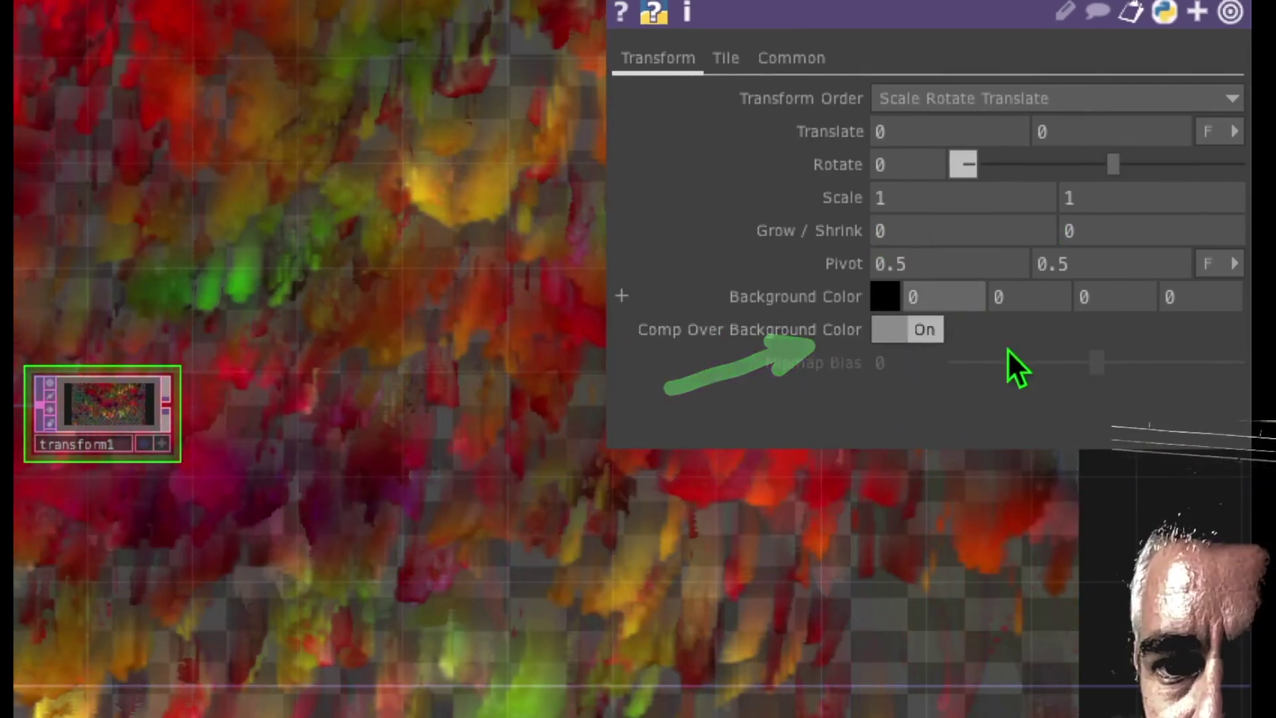
pyautogui.moveTo(958, 417); pyautogui.dragTo(1170, 318)
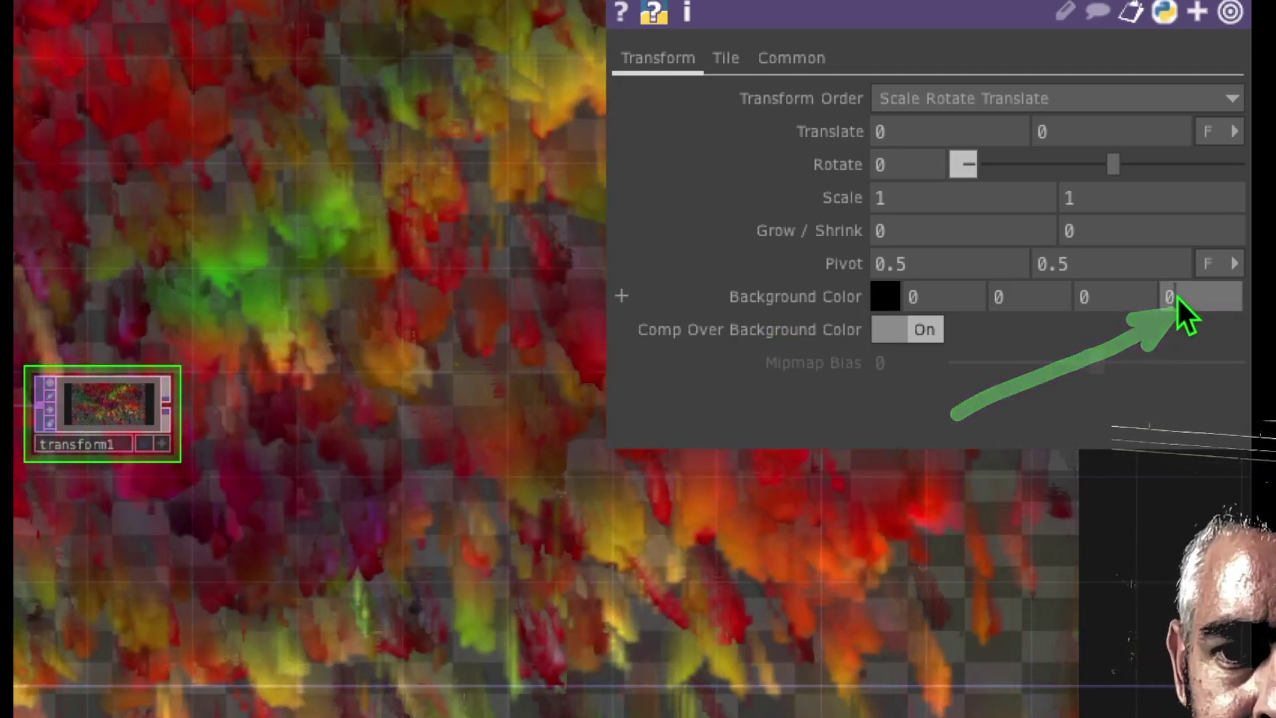
pyautogui.middleClick(1177, 296)
pyautogui.moveTo(1178, 296); pyautogui.dragTo(1179, 266, button='middle')
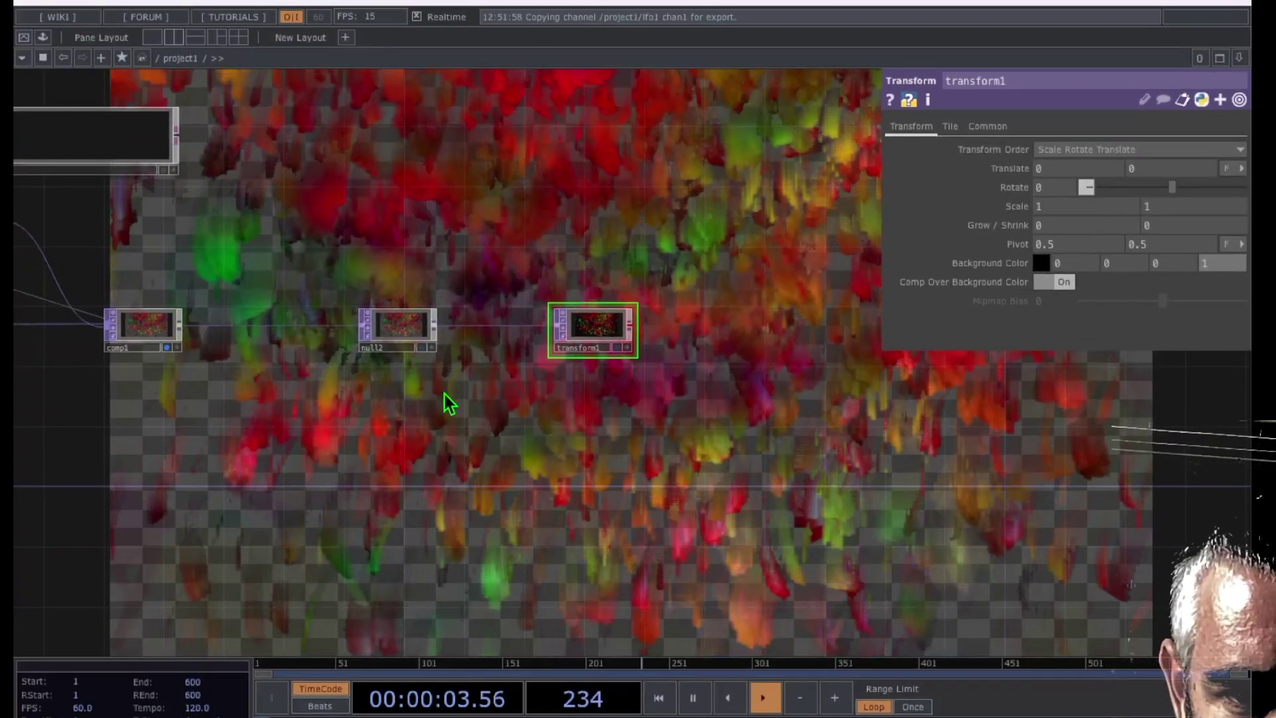
# Turn off comp1's background display and show transform1 as the network backdrop instead.
pyautogui.moveTo(567, 401); pyautogui.dragTo(629, 422)
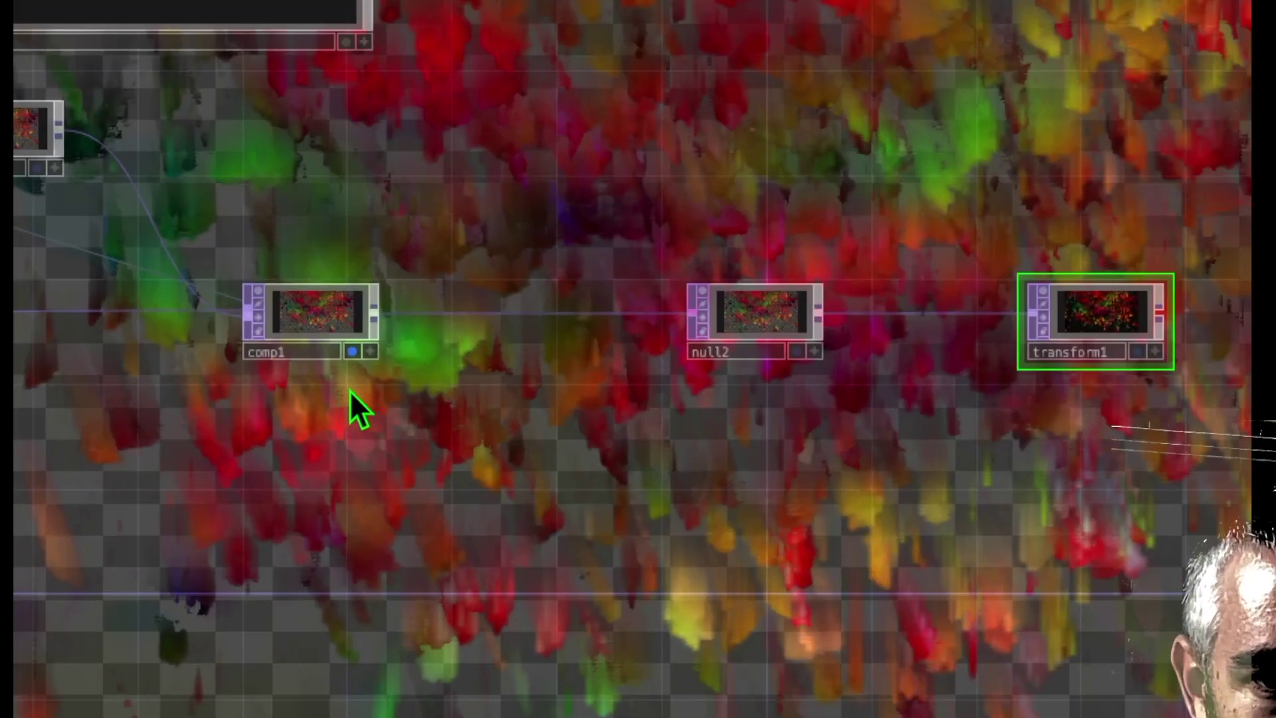
pyautogui.click(351, 367)
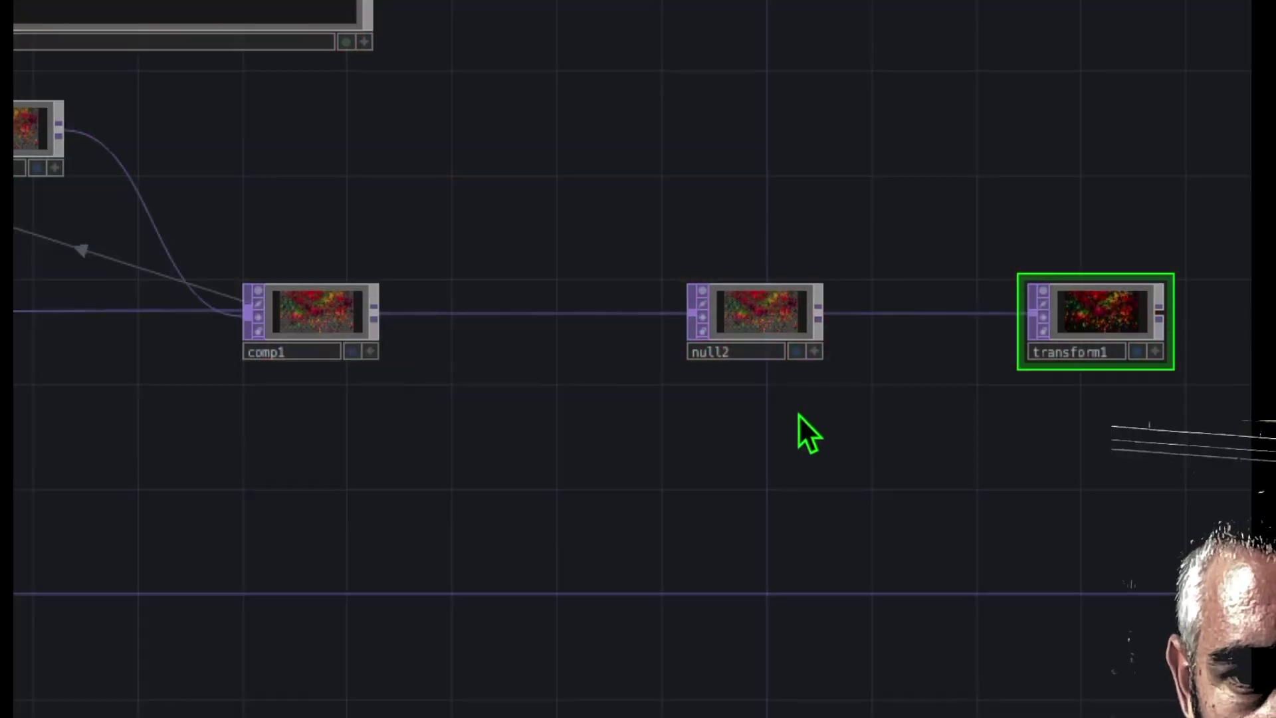
pyautogui.moveTo(799, 413); pyautogui.dragTo(457, 455)
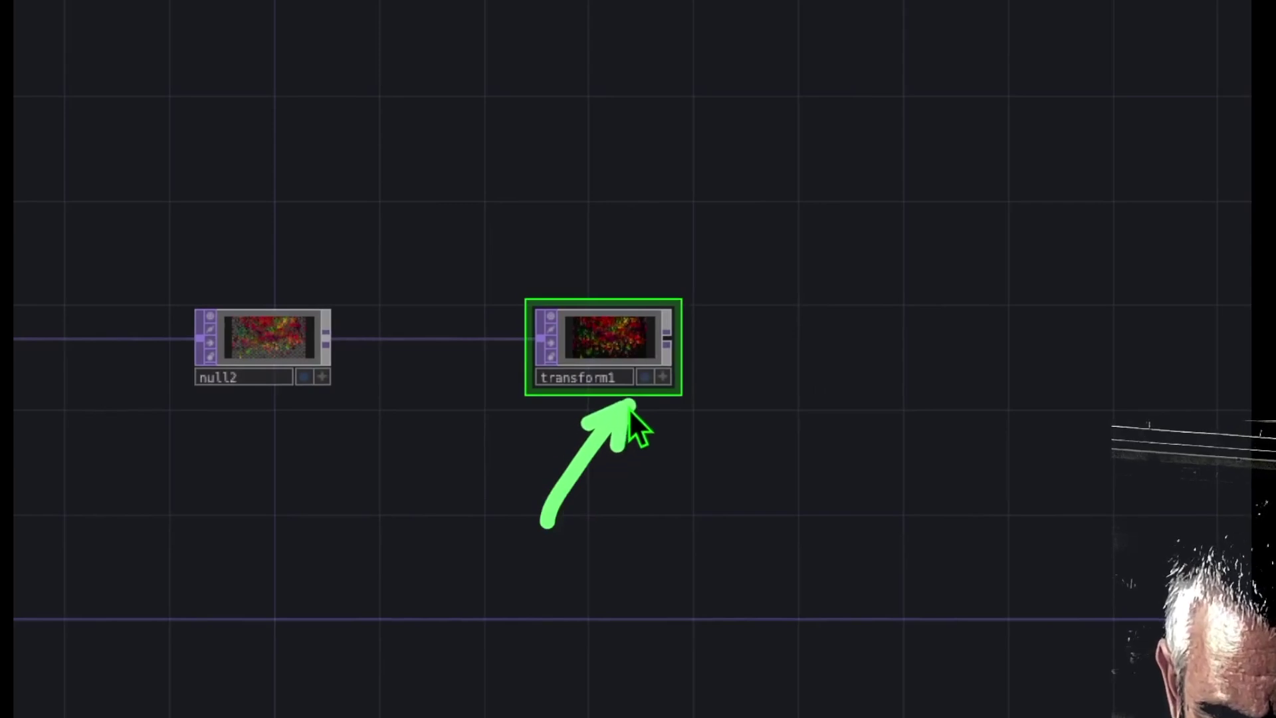
pyautogui.click(645, 378)
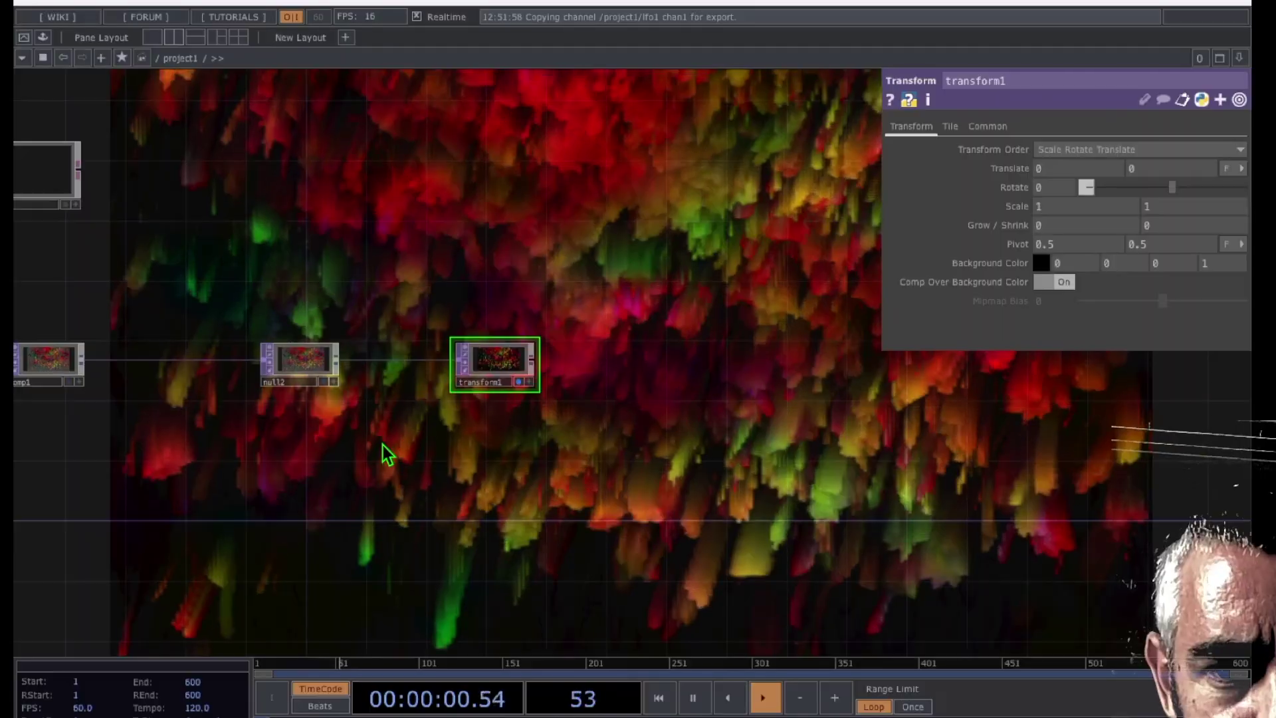
# Review the node chain from particlesGpu through the feedback loop to transform1 over the displayed output.
pyautogui.moveTo(375, 468); pyautogui.dragTo(799, 436)
pyautogui.moveTo(602, 413); pyautogui.dragTo(636, 433)
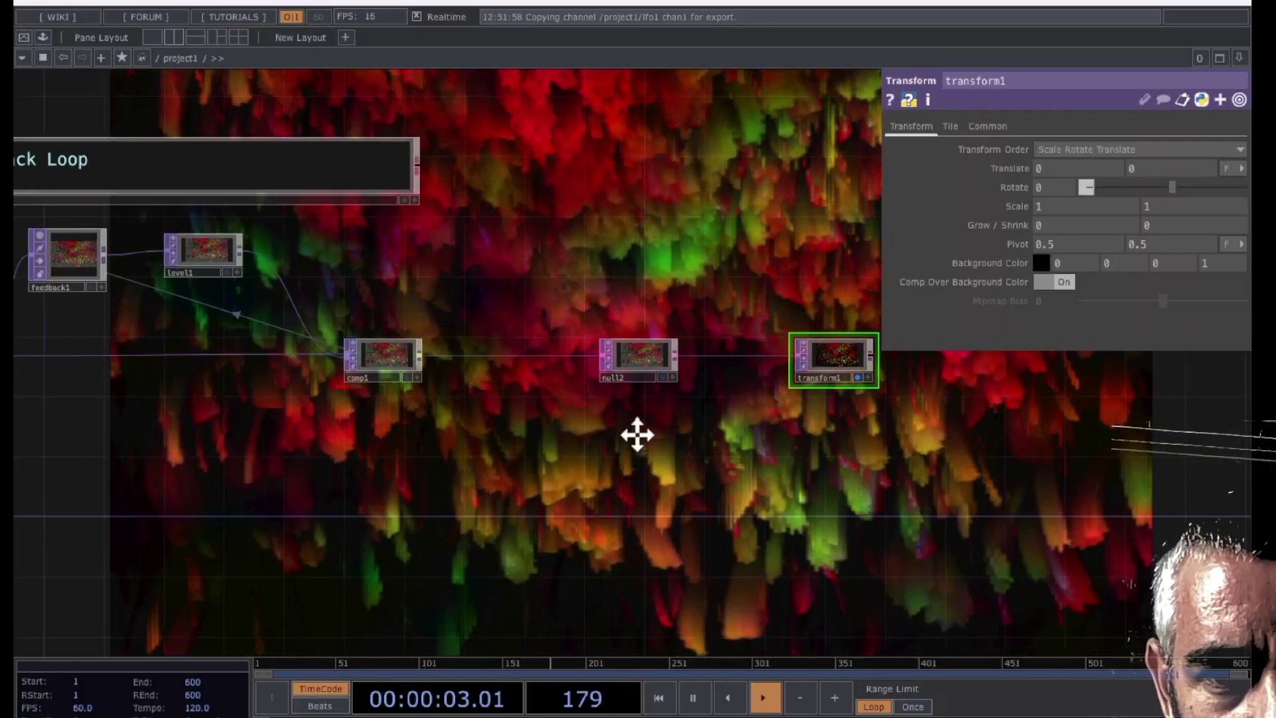
pyautogui.moveTo(476, 476); pyautogui.dragTo(750, 461)
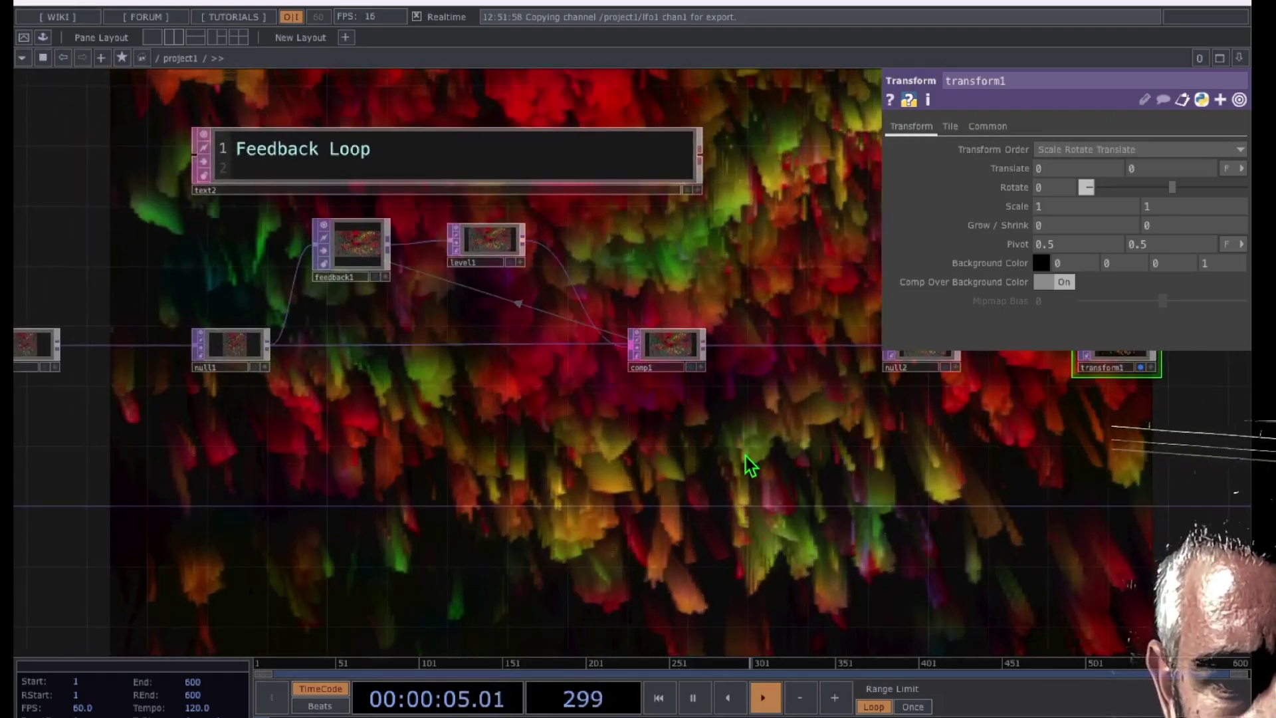
pyautogui.moveTo(541, 437); pyautogui.dragTo(632, 450)
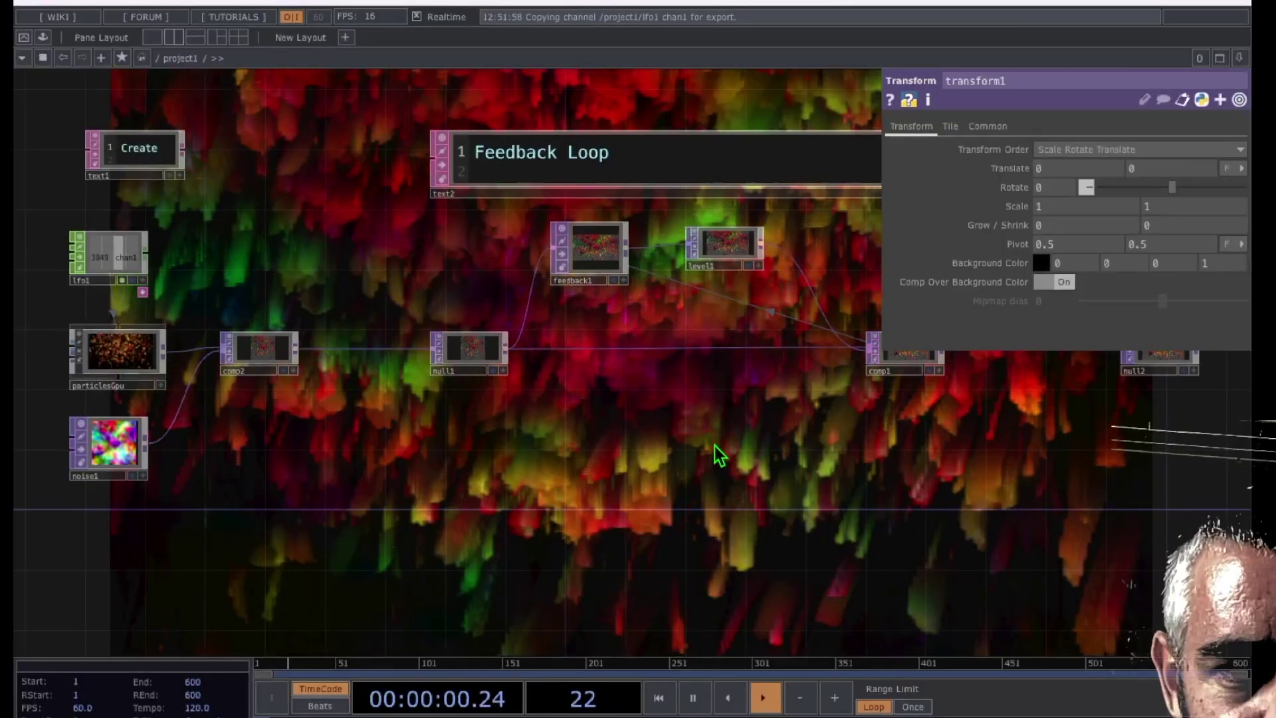
pyautogui.moveTo(715, 447); pyautogui.dragTo(660, 418)
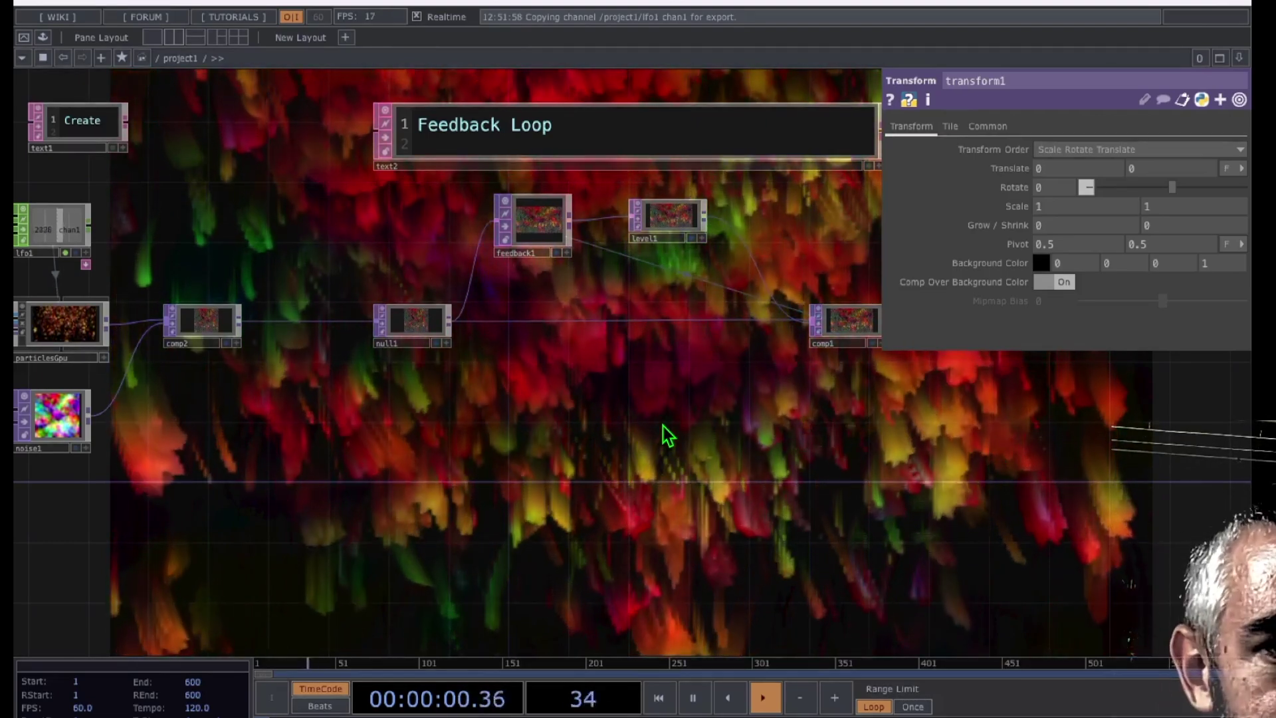
pyautogui.moveTo(664, 432); pyautogui.dragTo(698, 445)
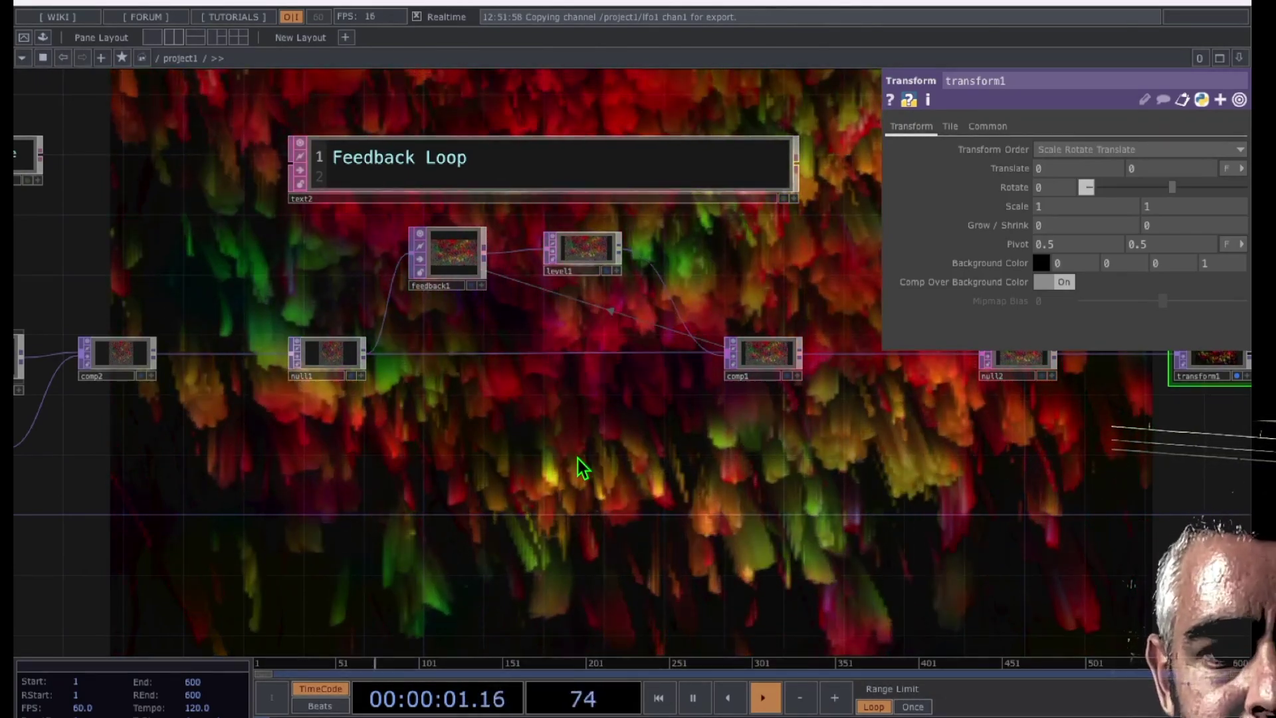
pyautogui.moveTo(592, 450); pyautogui.dragTo(689, 456)
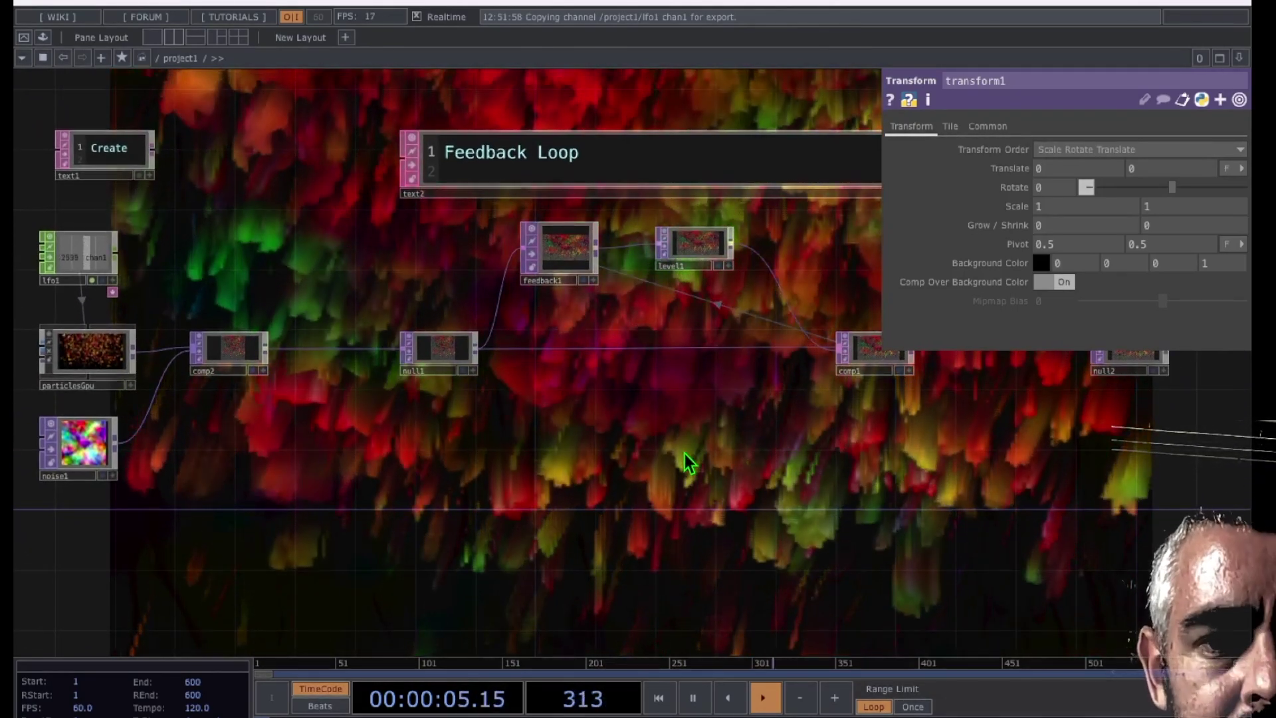